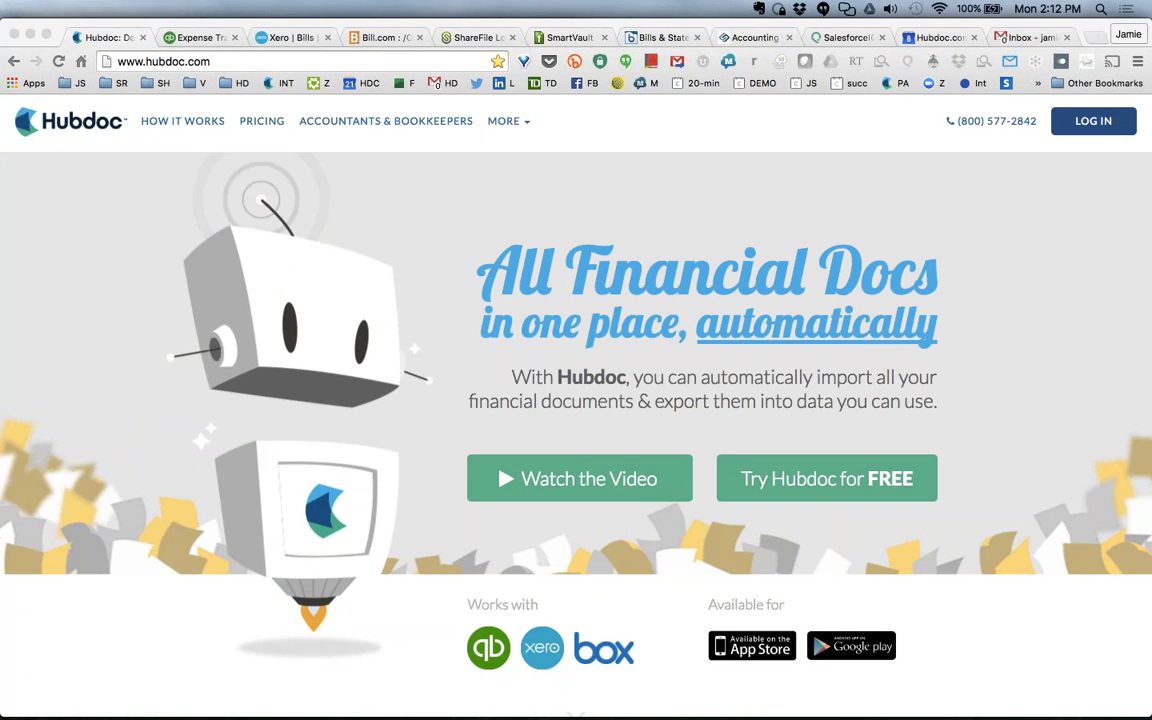
Bring the browser showing the hubdoc.com home page to the front.
{"action": "key", "text": "super+Tab"}
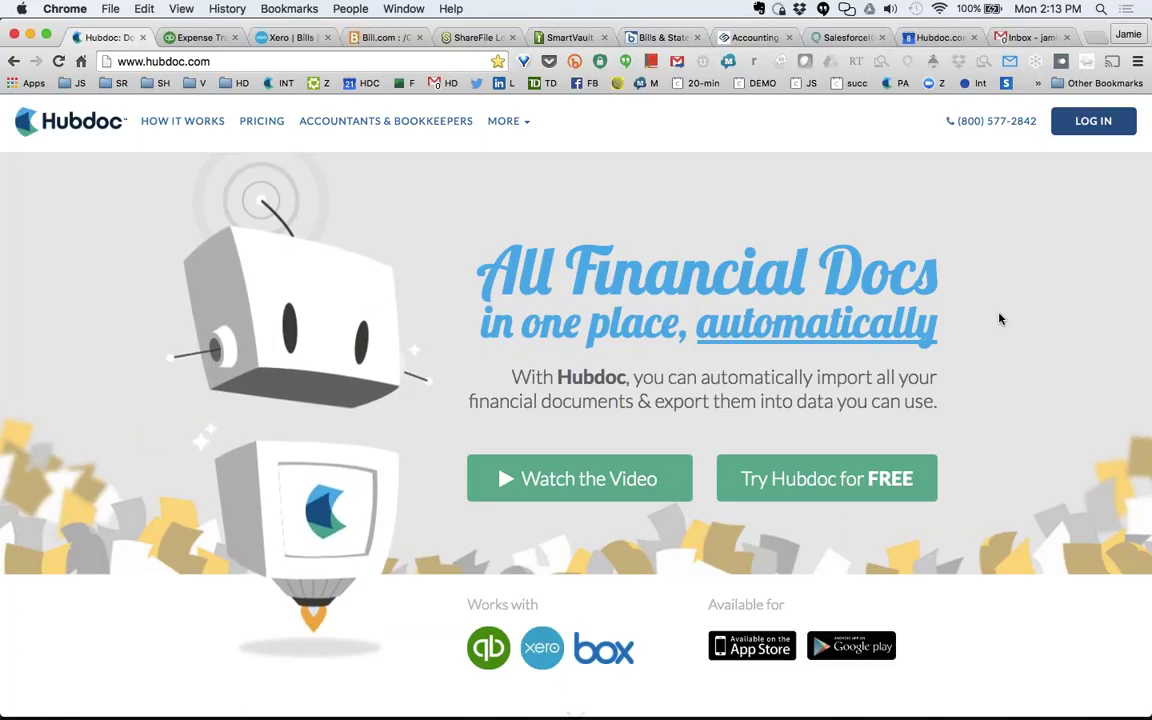
Switch to Preview showing the Hubdoc Presentation PDF on its title slide.
{"action": "key", "text": "super+Tab"}
{"action": "key", "text": "super+Tab"}
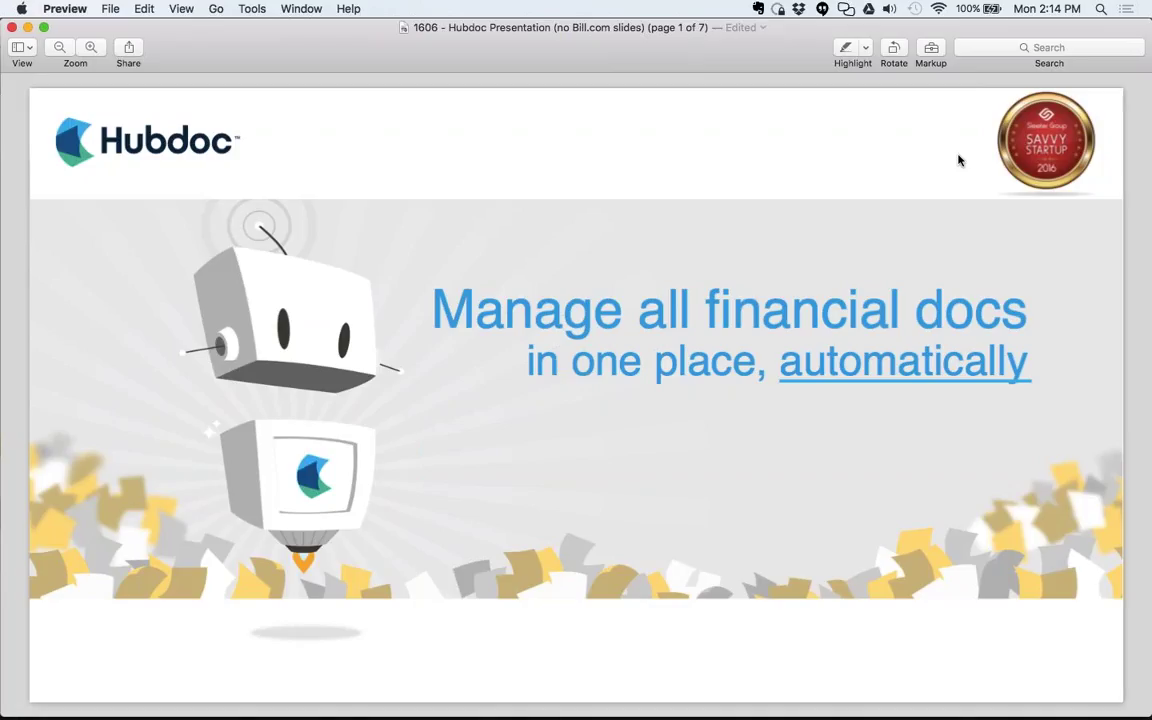
Advance the deck past Our vision to the Traditional back-office slide, page 3.
{"action": "key", "text": "Down"}
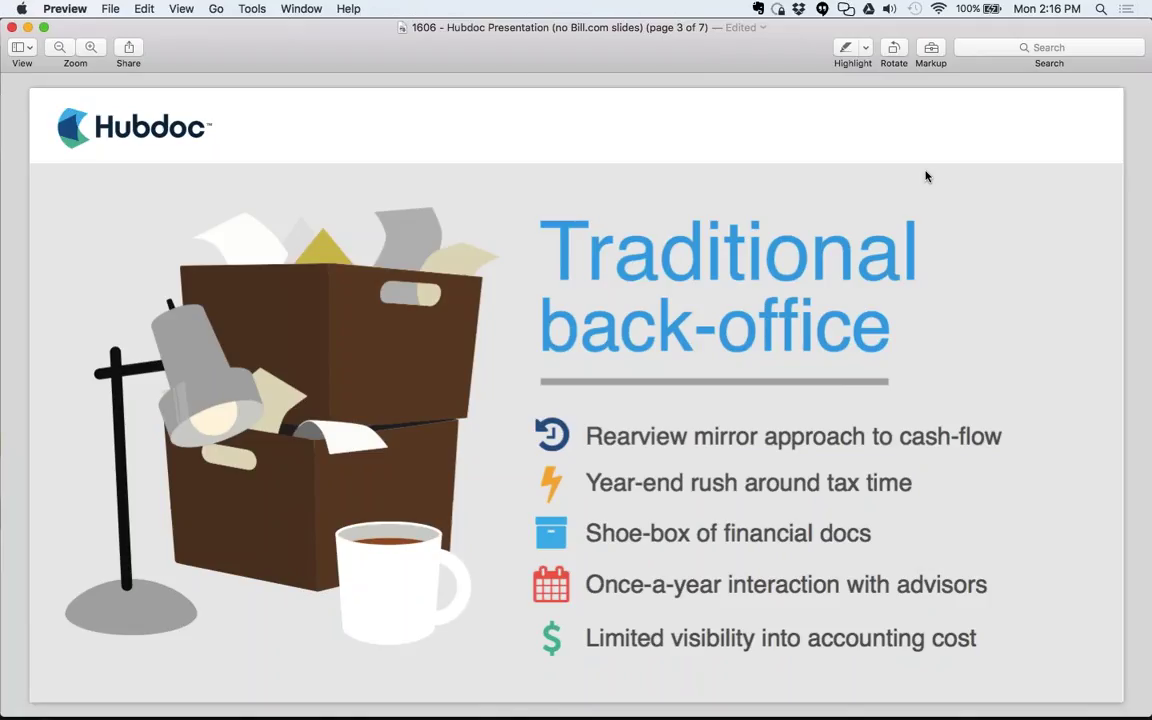
Advance the deck past the Modern equivalent slide to page 5.
{"action": "key", "text": "Right"}
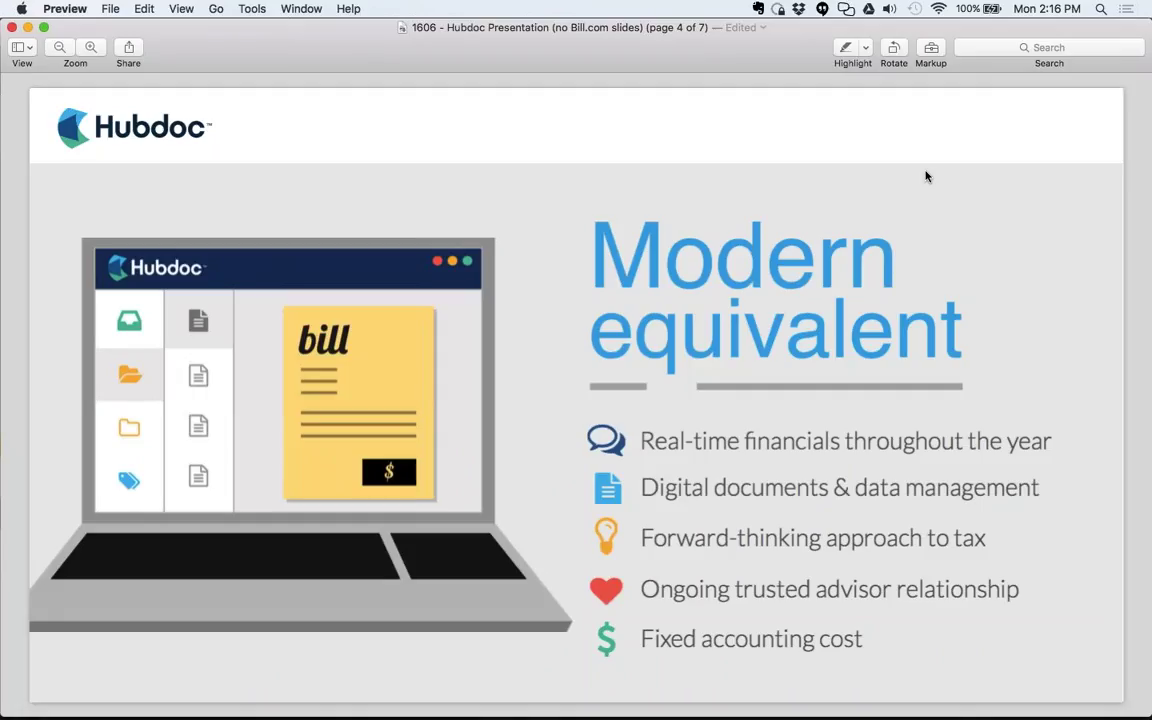
{"action": "key", "text": "Down"}
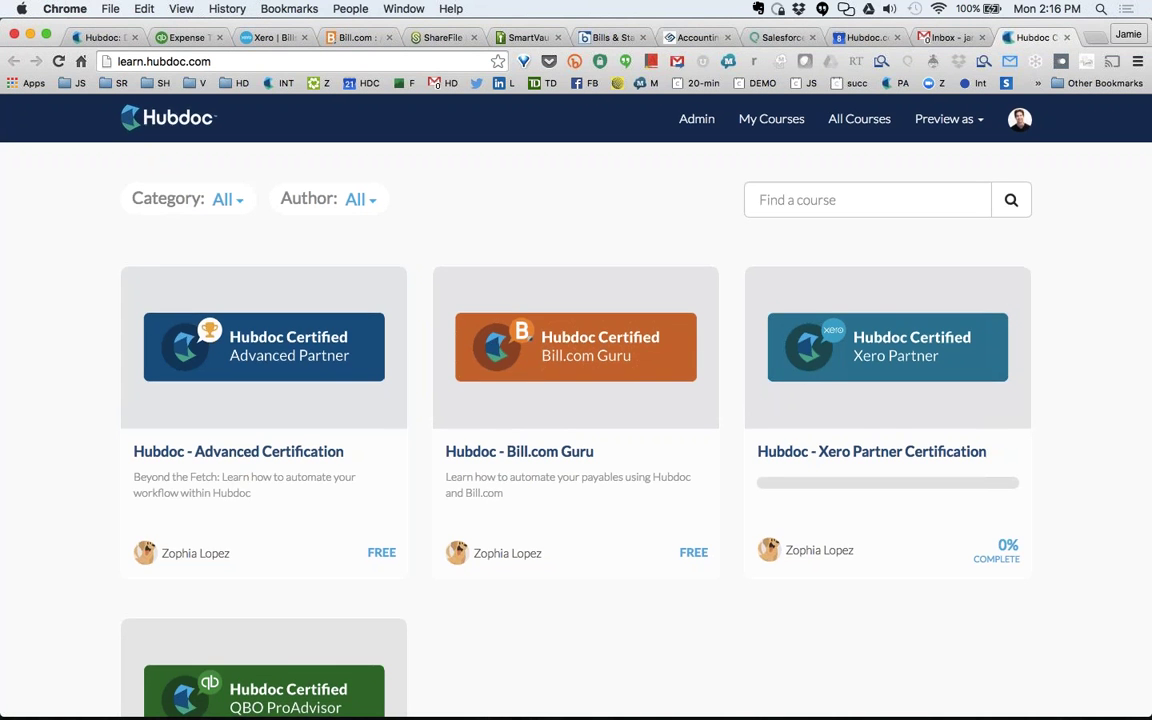
Skim the certification course list, then return to the deck's Vip Account for You slide.
{"action": "scroll", "coordinate": [592, 450], "scroll_direction": "down", "scroll_amount": 2}
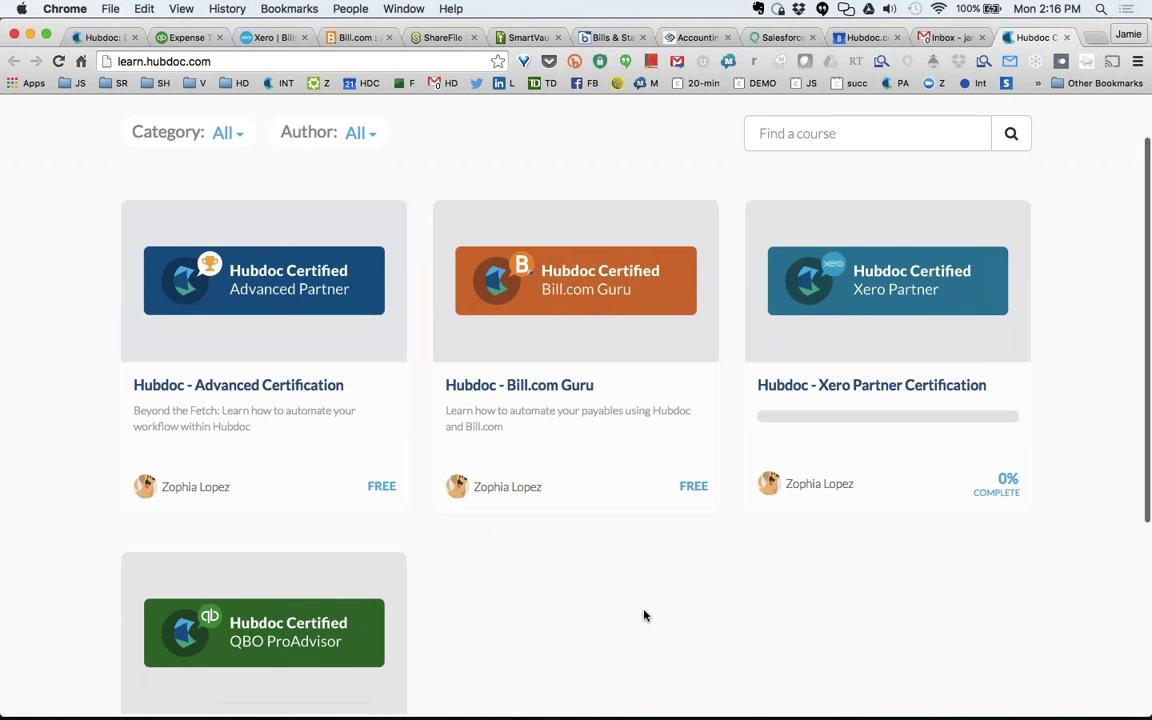
{"action": "scroll", "coordinate": [644, 615], "scroll_direction": "up", "scroll_amount": 1}
{"action": "key", "text": "super+Tab"}
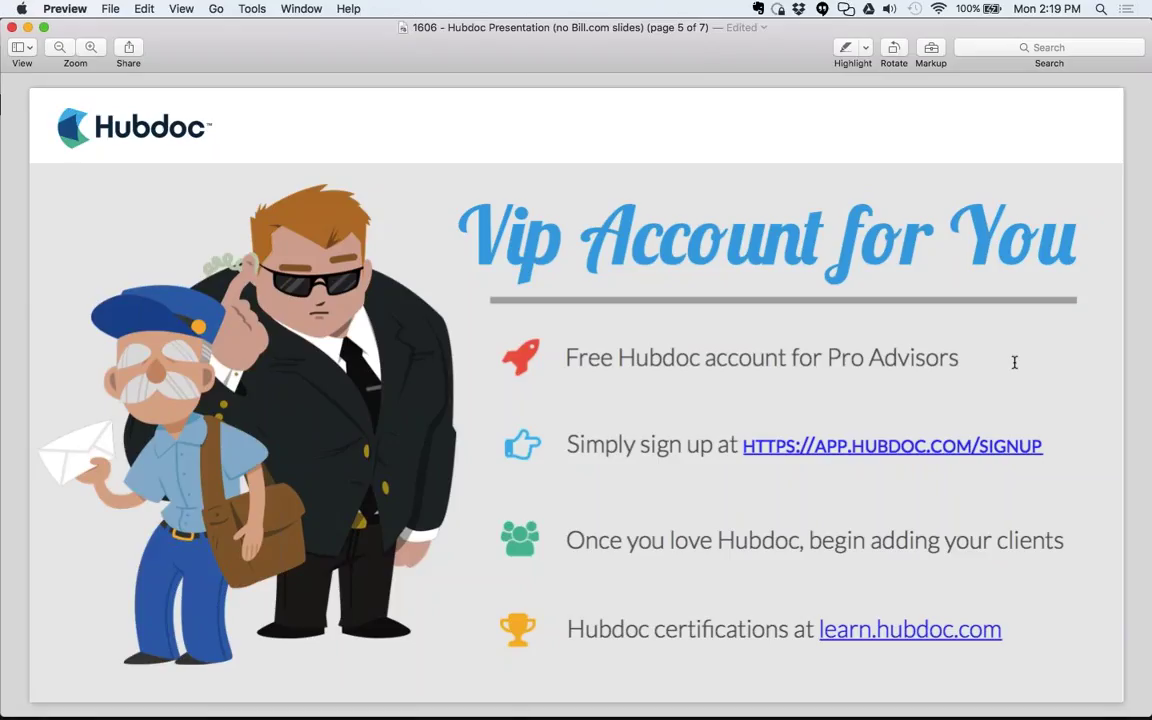
Open hubdoc.com in Chrome and sign in to the firm's account with saved credentials.
{"action": "key", "text": "super+Tab"}
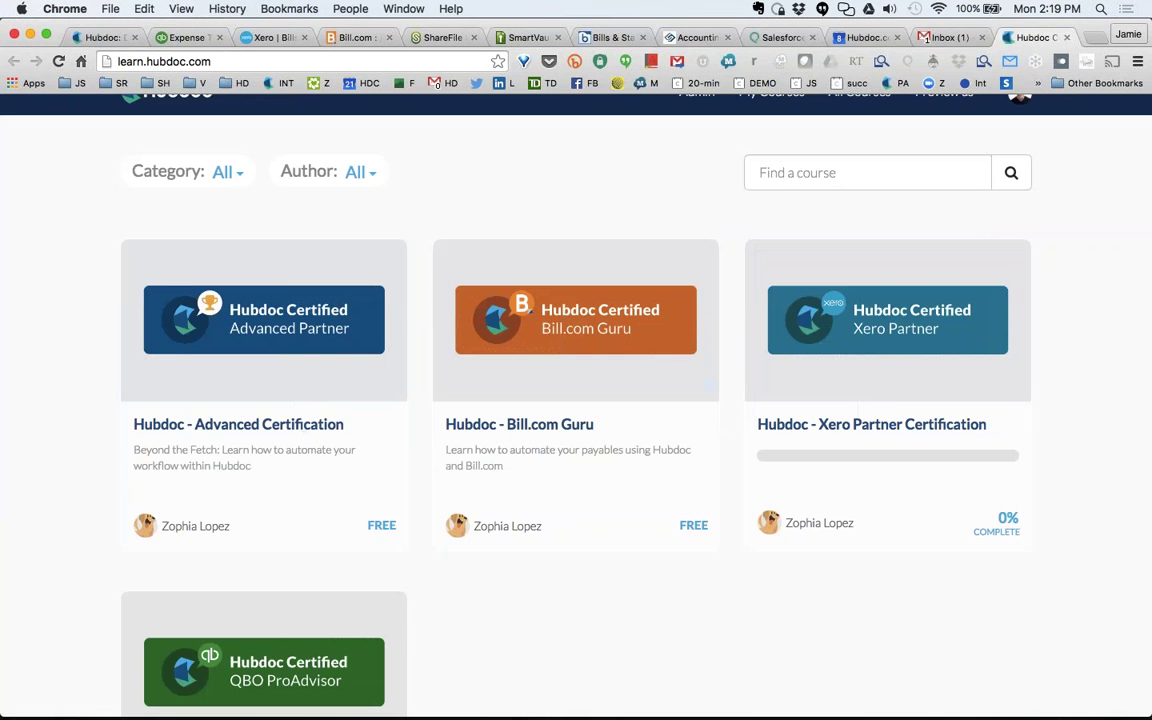
{"action": "left_click", "coordinate": [91, 41]}
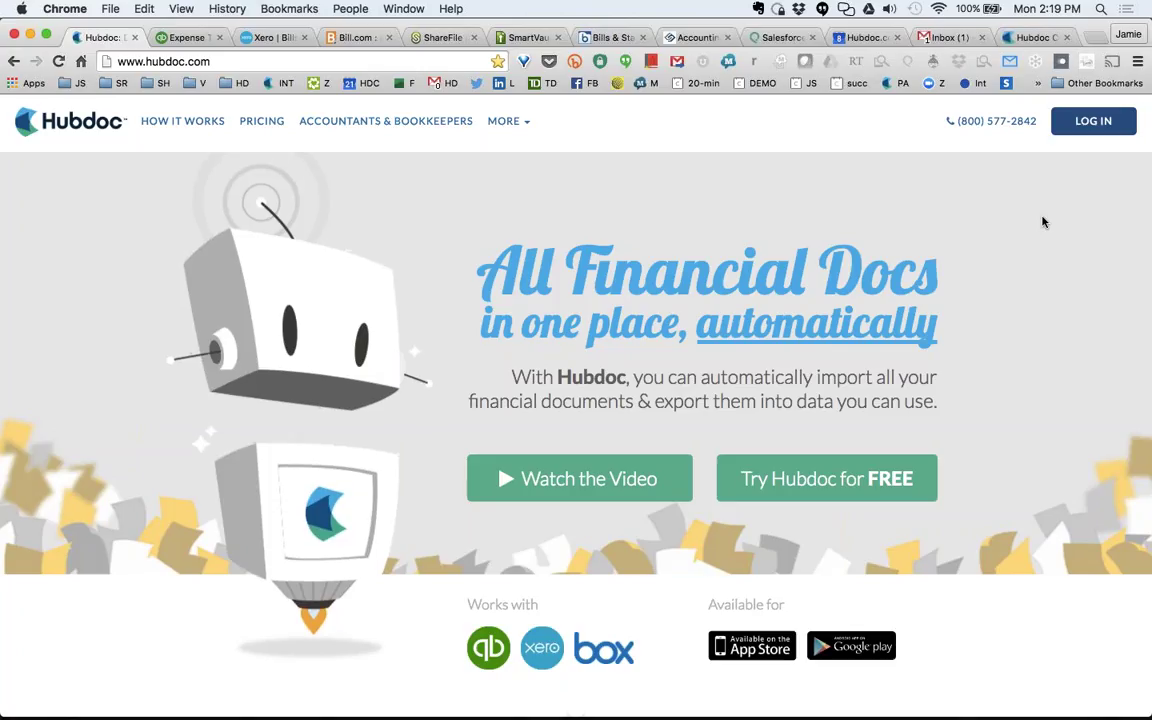
{"action": "left_click", "coordinate": [1094, 122]}
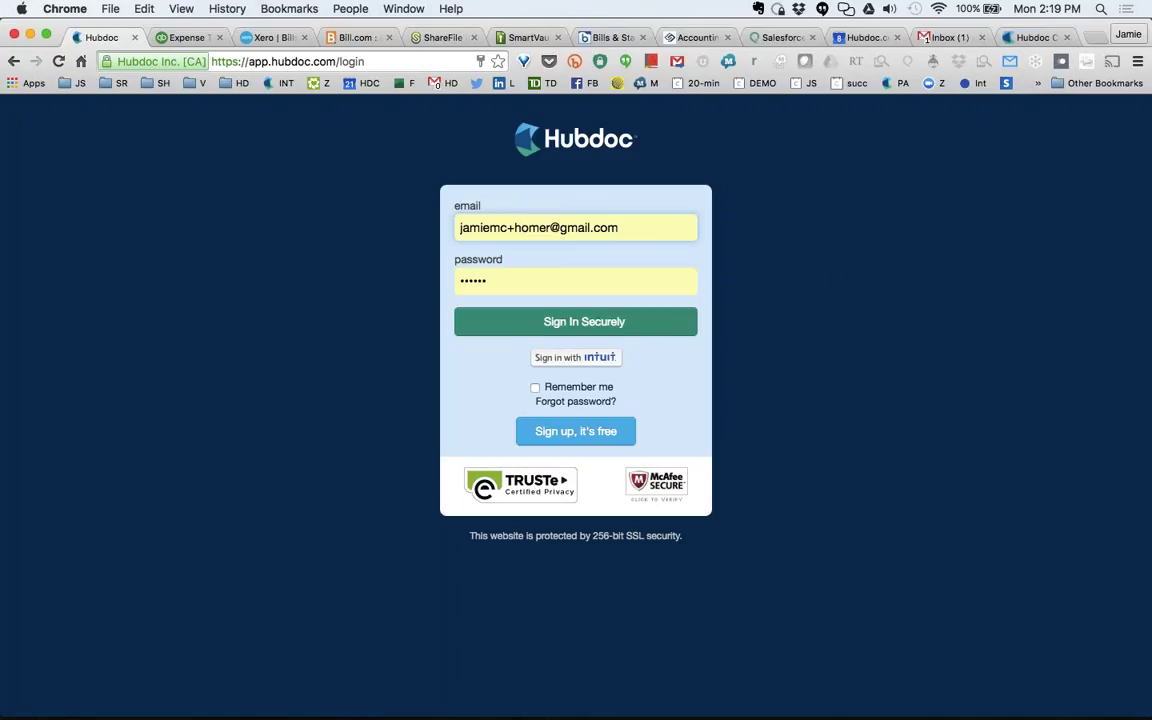
{"action": "left_click", "coordinate": [606, 326]}
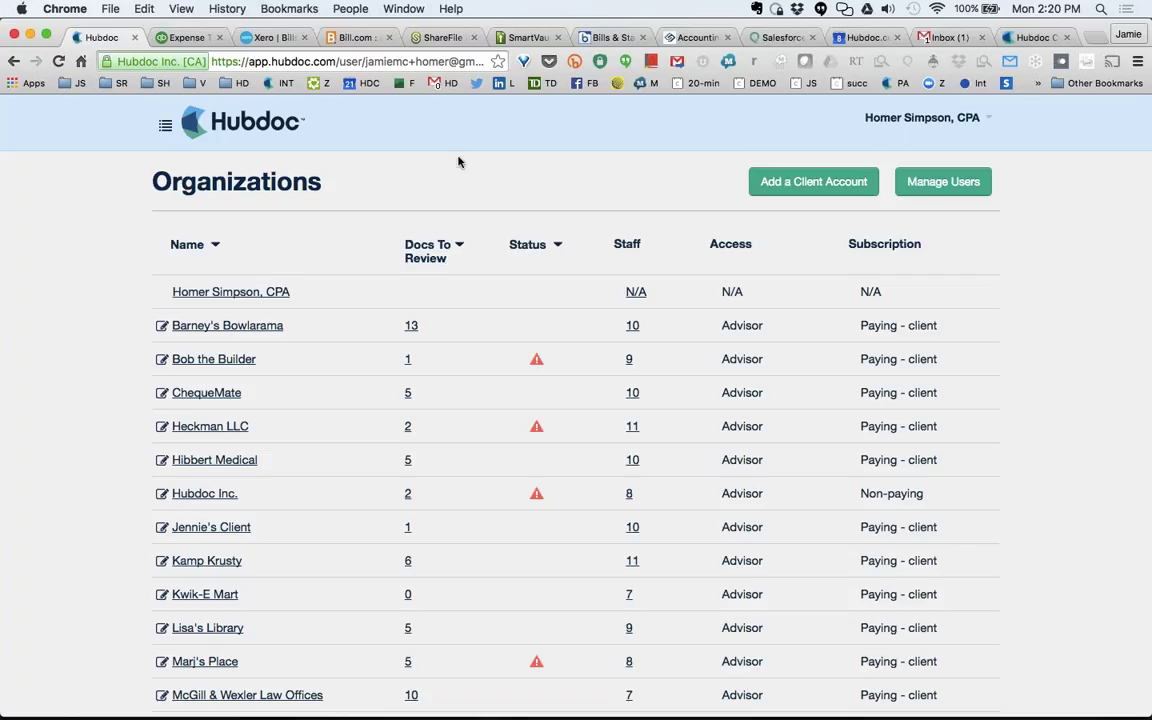
Highlight the firm's organization name, then open and dismiss the new client form.
{"action": "left_click_drag", "start_coordinate": [154, 292], "coordinate": [303, 292]}
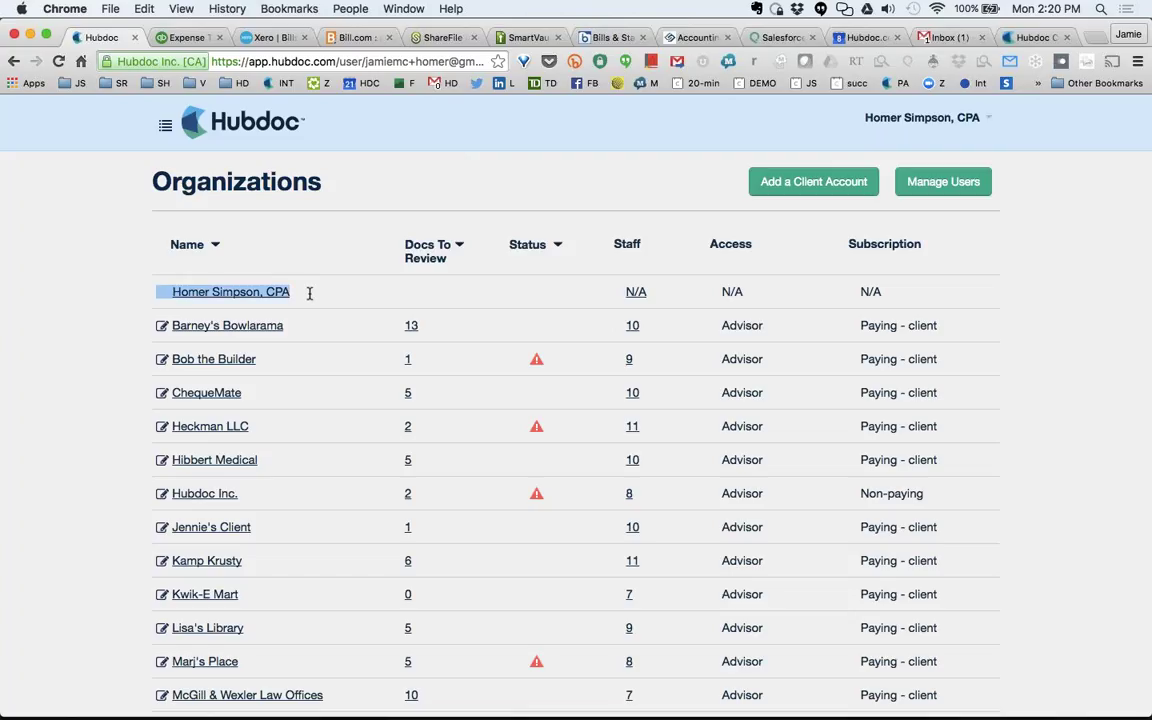
{"action": "left_click", "coordinate": [309, 293]}
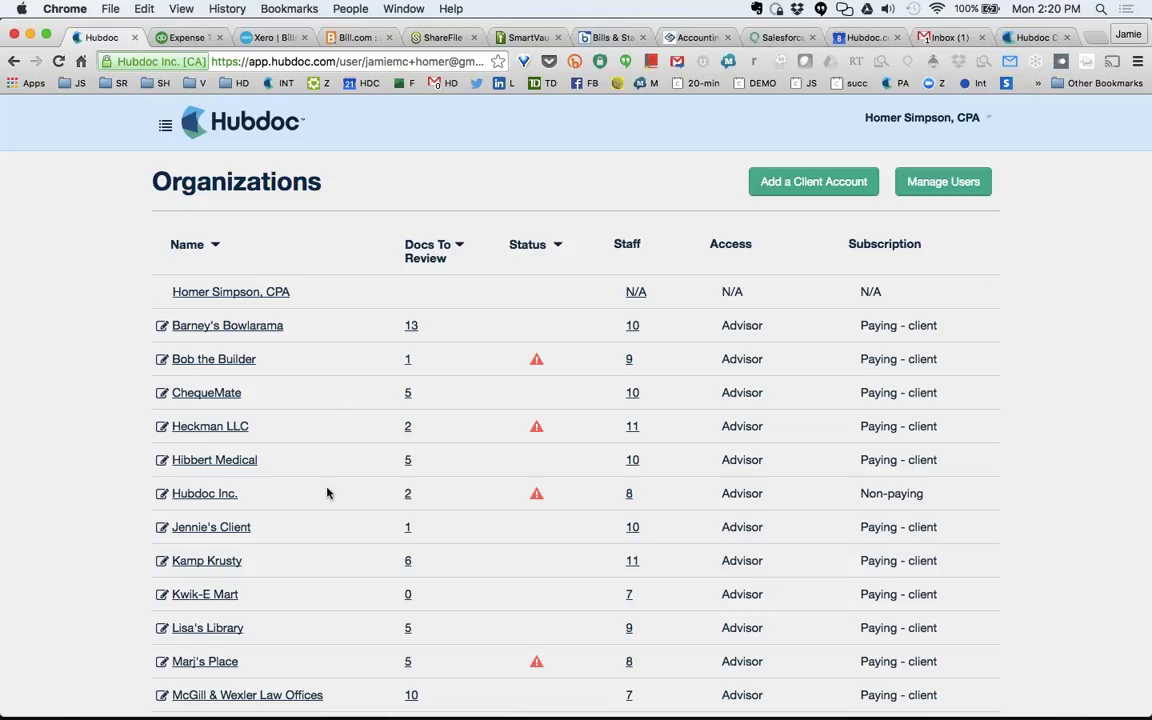
{"action": "left_click", "coordinate": [825, 181]}
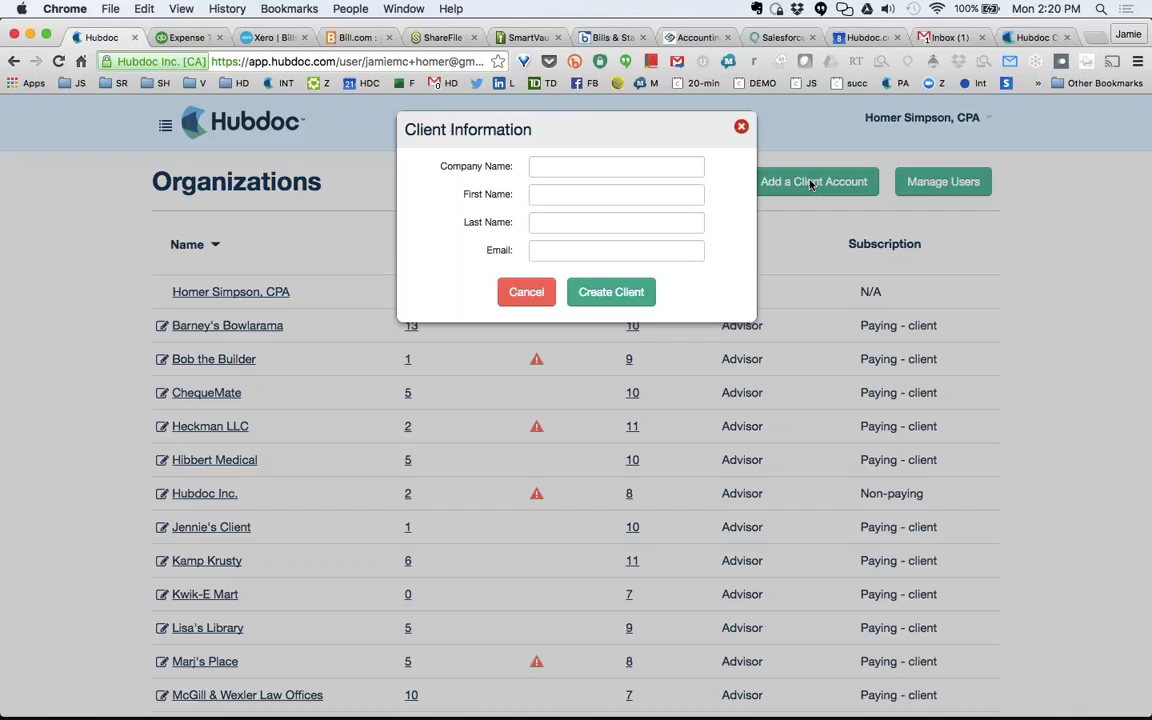
{"action": "left_click", "coordinate": [741, 126]}
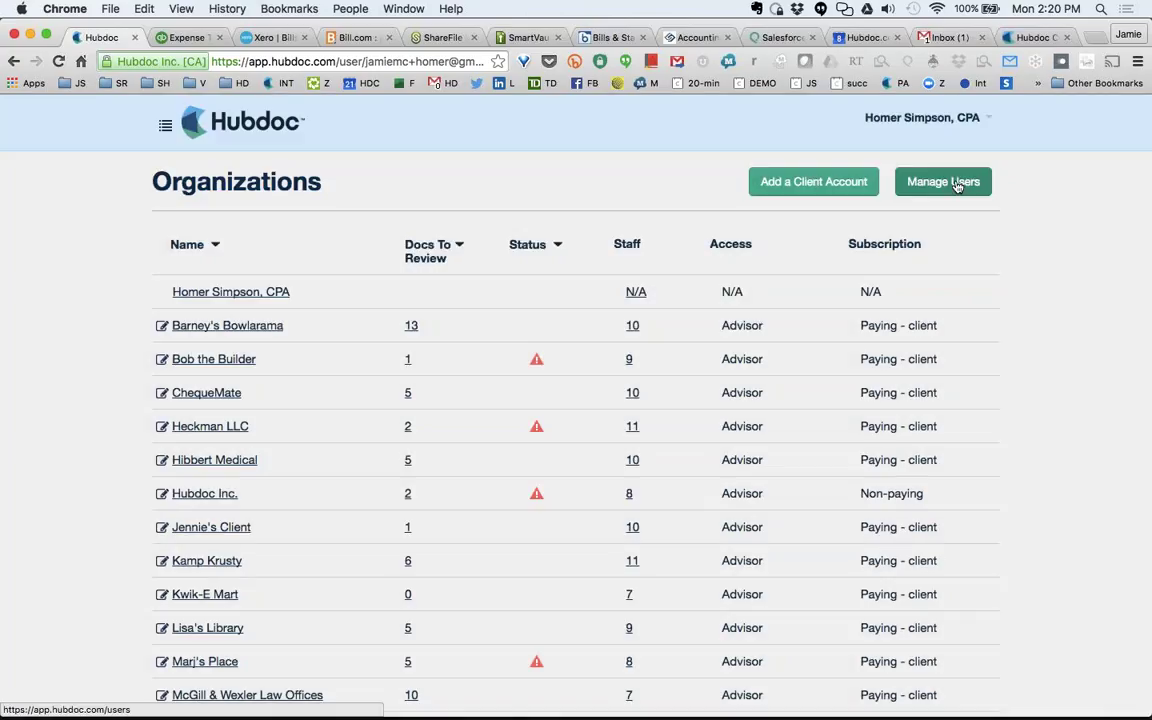
In Manage Users, add Kwik-E Mart to a staff member's client access and close the panel.
{"action": "left_click", "coordinate": [956, 184]}
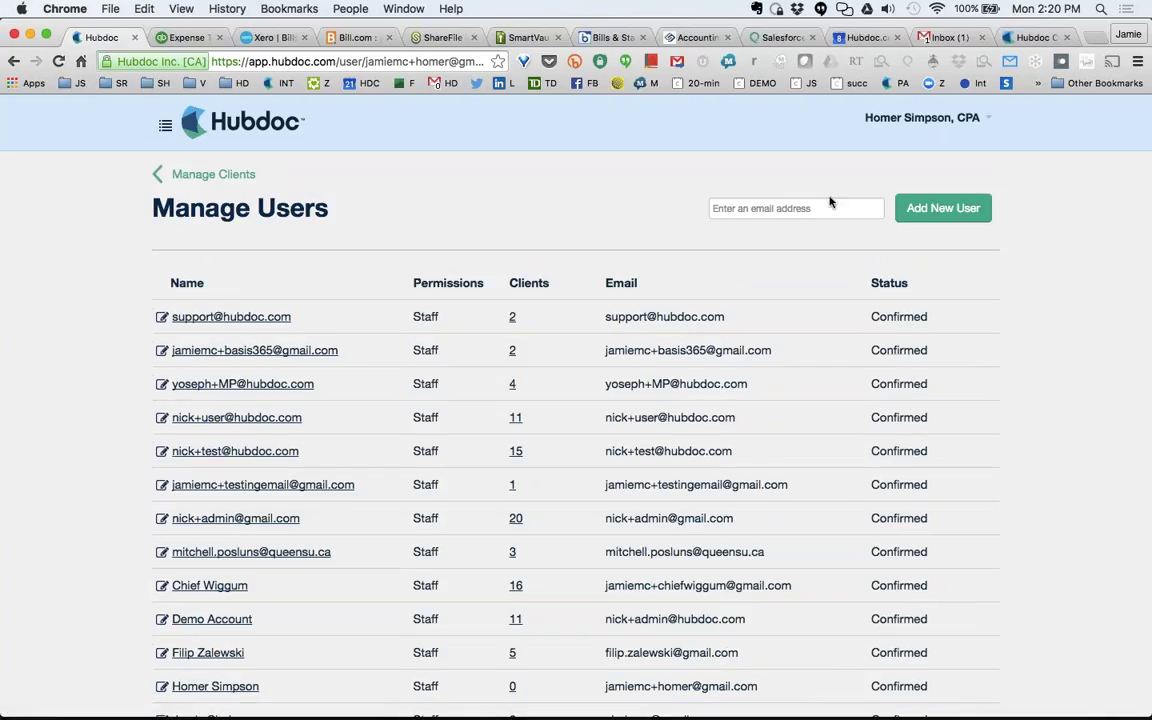
{"action": "scroll", "coordinate": [256, 432], "scroll_direction": "down", "scroll_amount": 5}
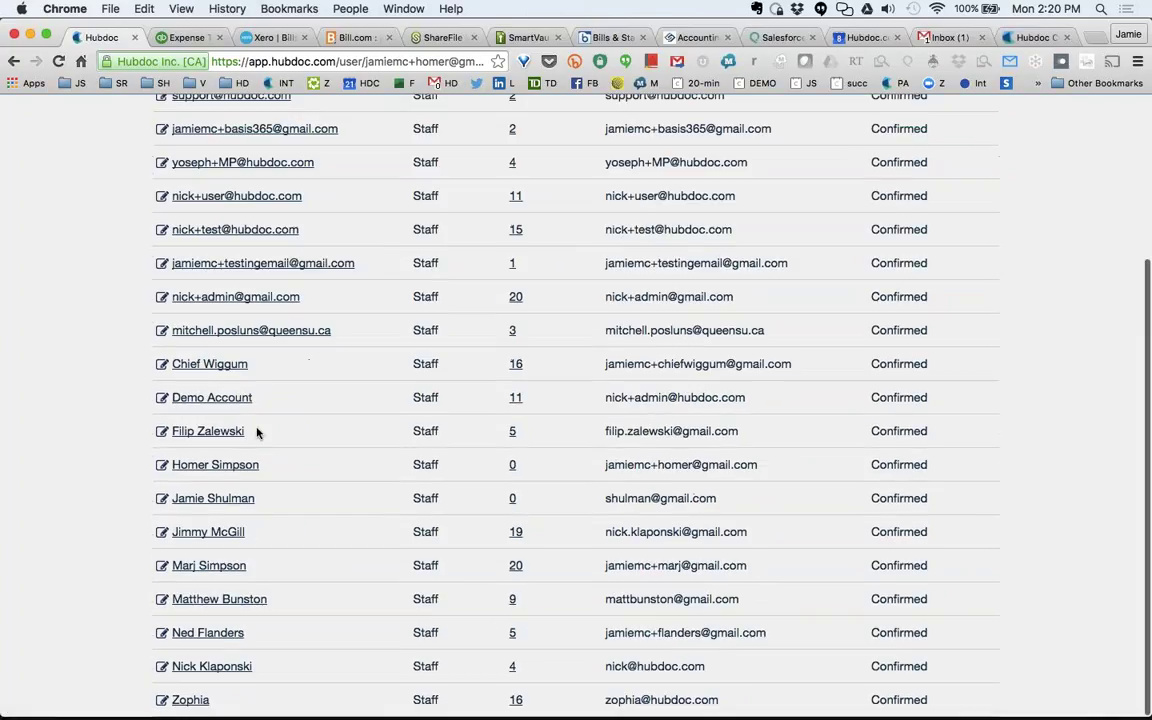
{"action": "left_click", "coordinate": [209, 364]}
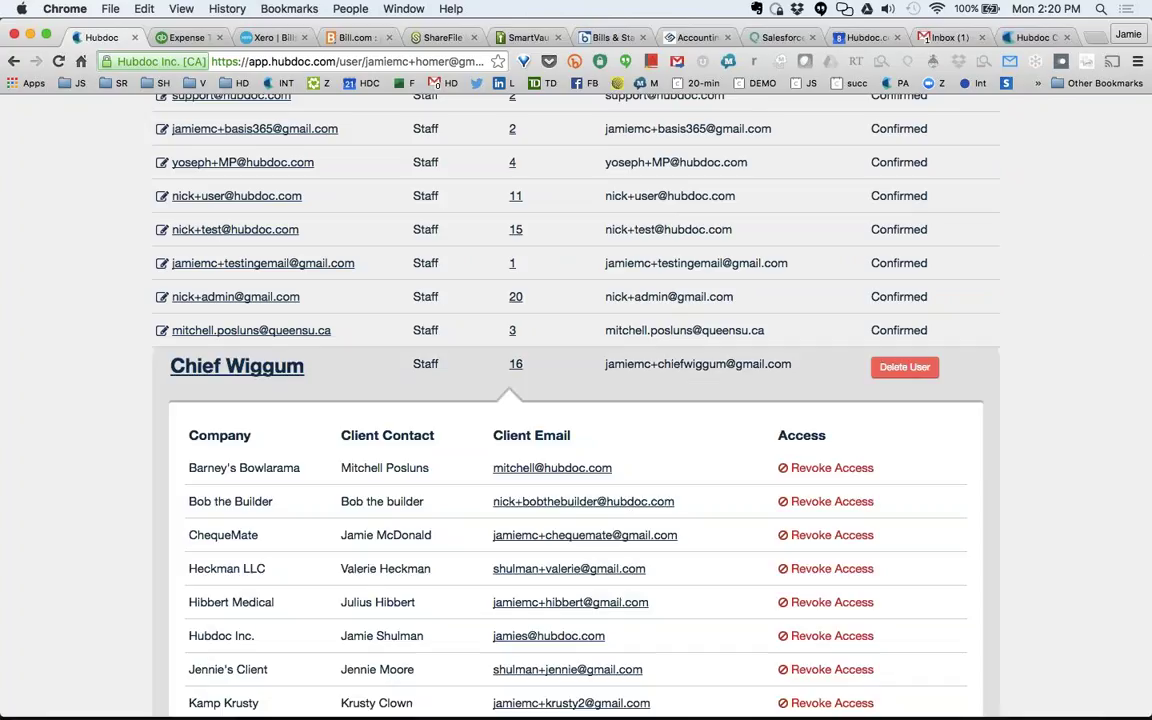
{"action": "scroll", "coordinate": [230, 400], "scroll_direction": "down", "scroll_amount": 3}
{"action": "scroll", "coordinate": [549, 470], "scroll_direction": "down", "scroll_amount": 2}
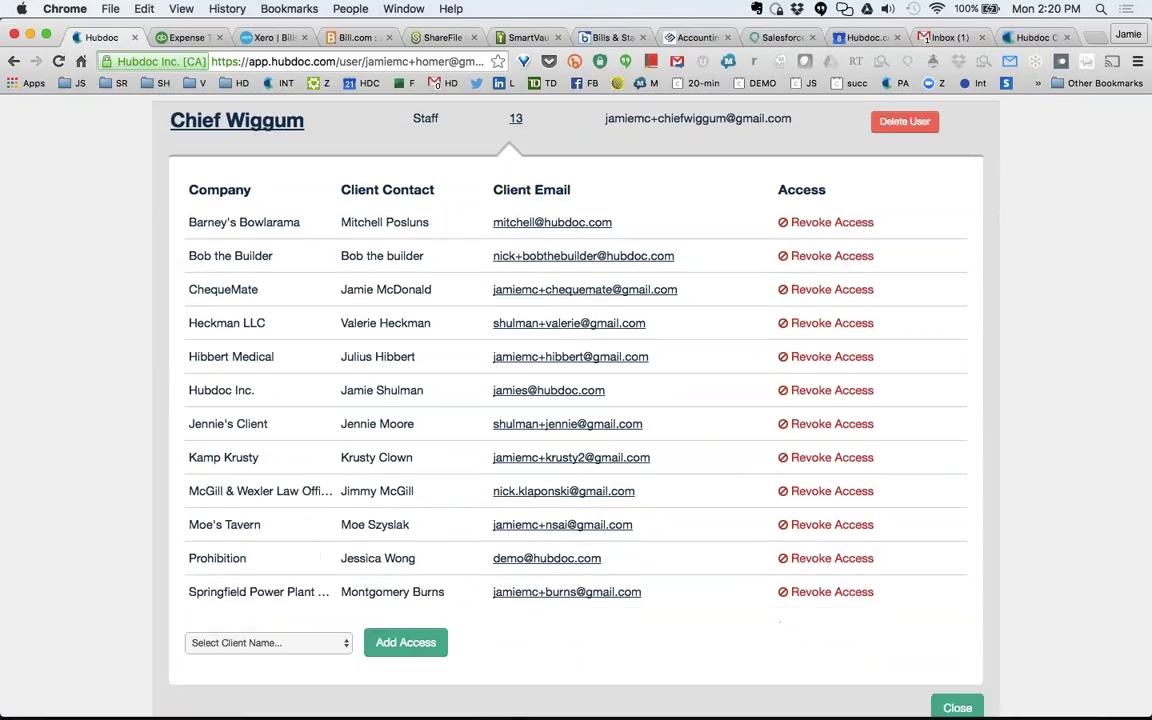
{"action": "left_click", "coordinate": [268, 642]}
{"action": "left_click", "coordinate": [231, 668]}
{"action": "scroll", "coordinate": [576, 400], "scroll_direction": "down", "scroll_amount": 3}
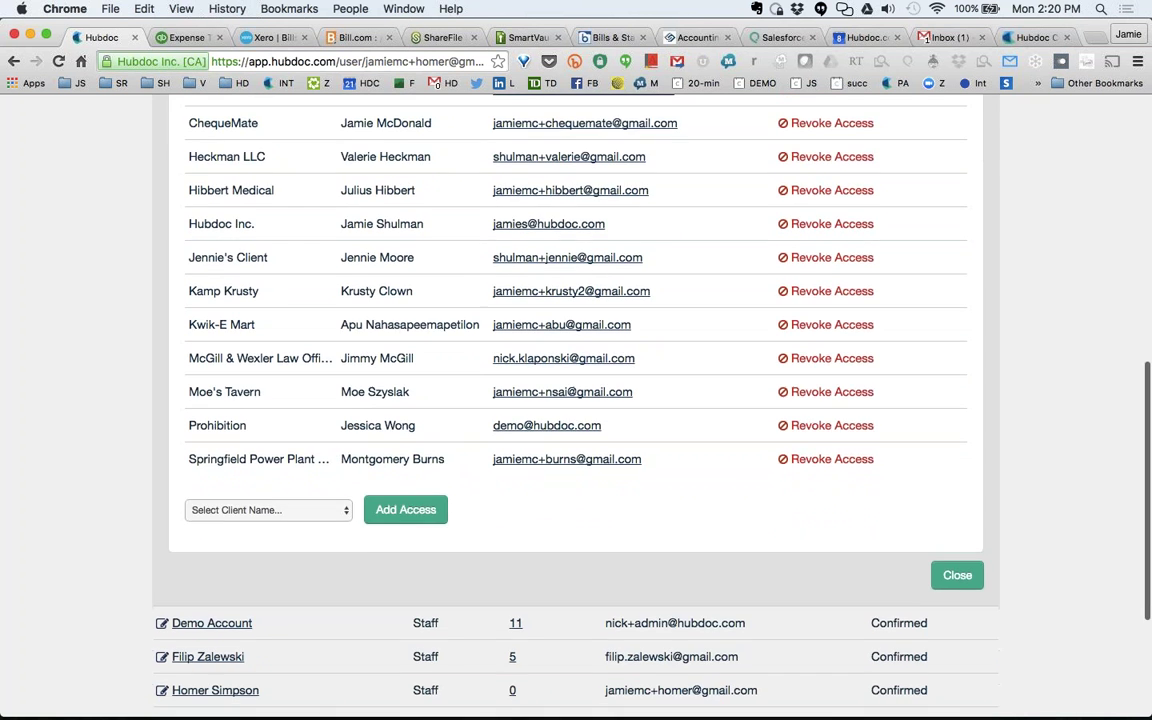
{"action": "left_click", "coordinate": [957, 586]}
{"action": "scroll", "coordinate": [576, 400], "scroll_direction": "up", "scroll_amount": 5}
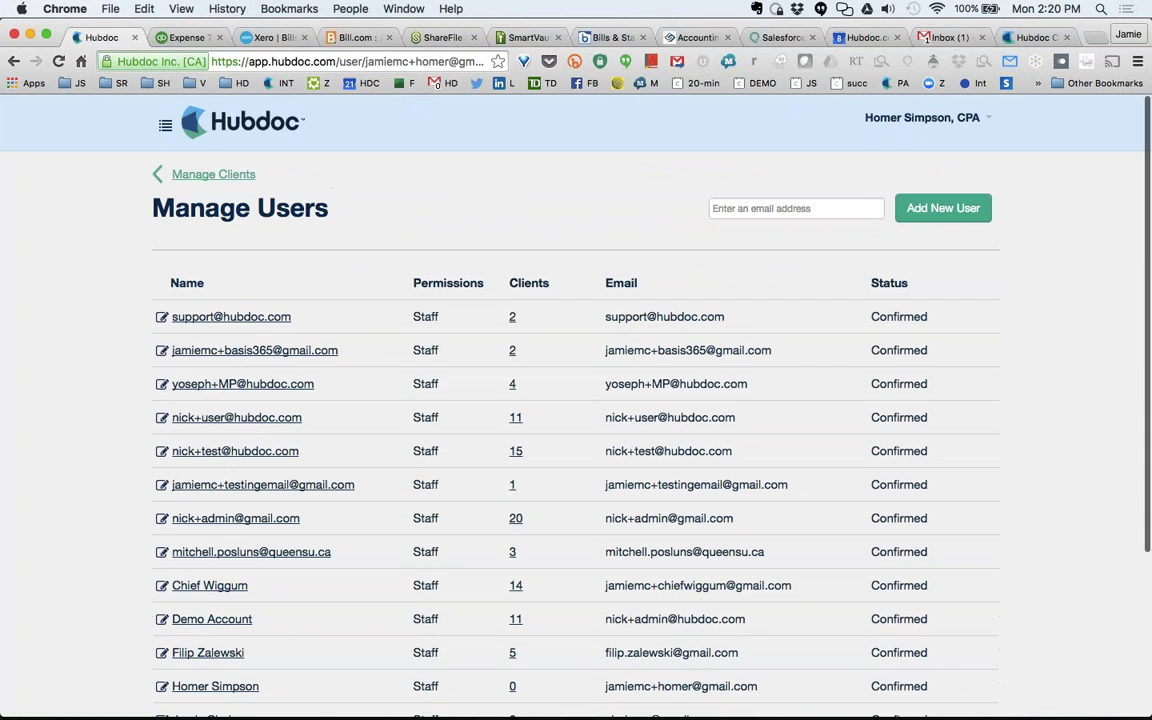
Return to Organizations and sort by documents to review, then status, then name.
{"action": "left_click", "coordinate": [200, 170]}
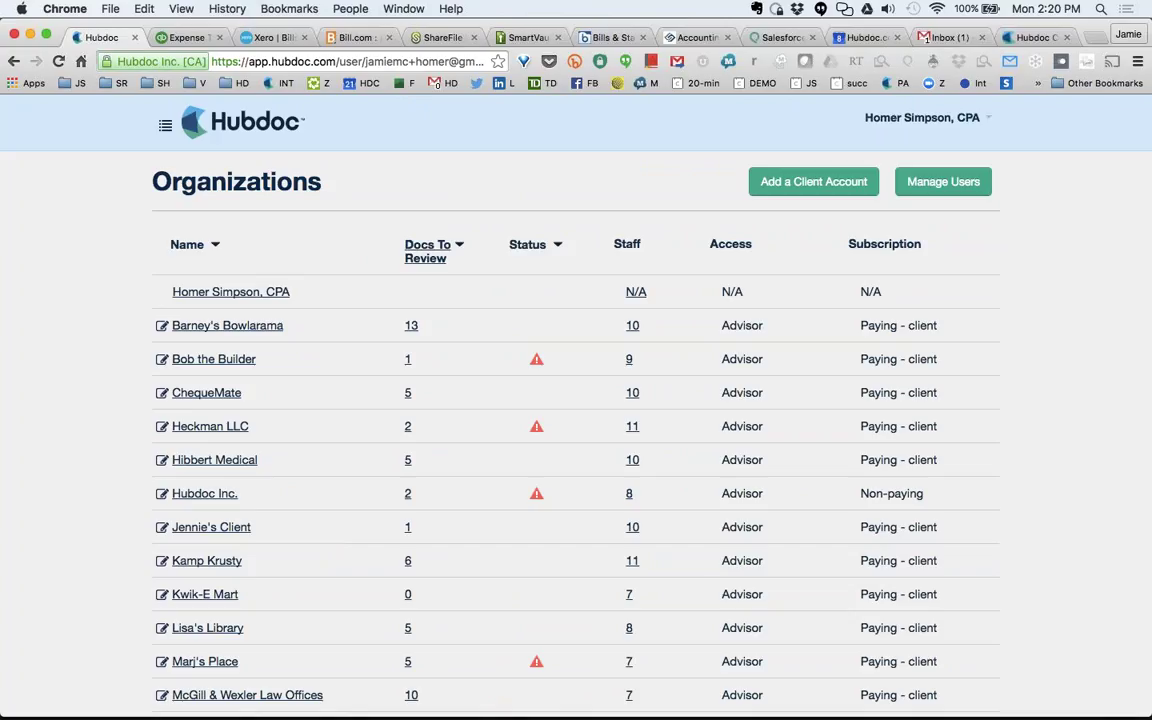
{"action": "left_click", "coordinate": [432, 258]}
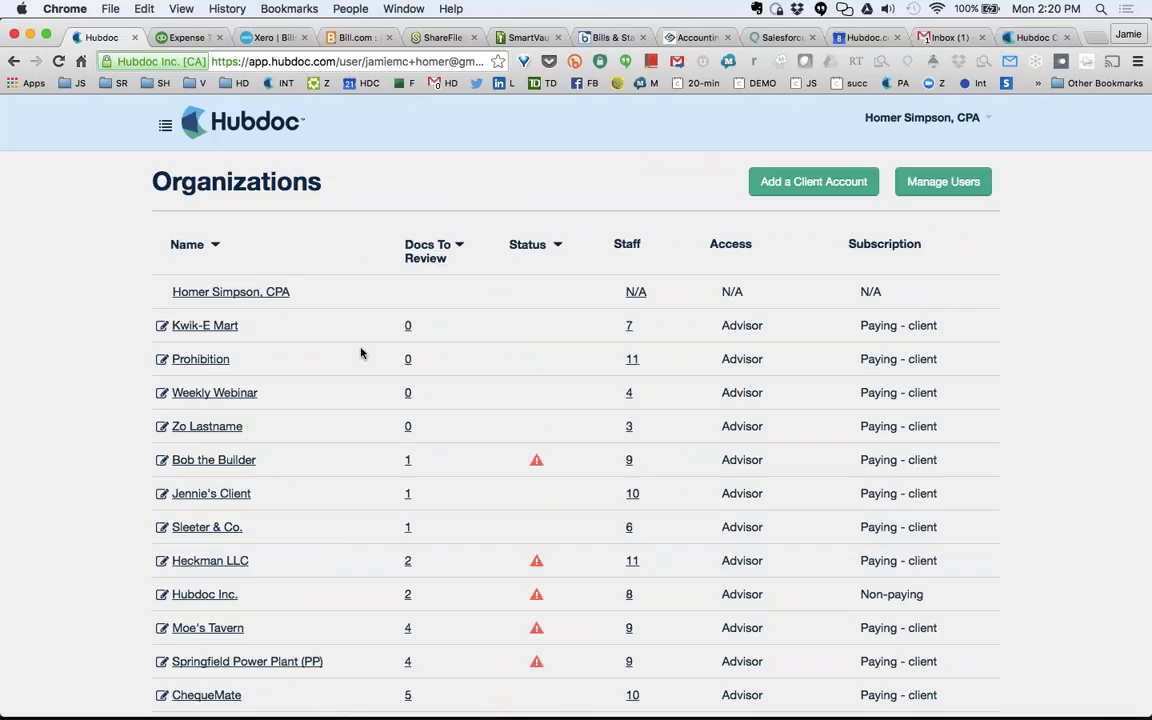
{"action": "left_click", "coordinate": [531, 249]}
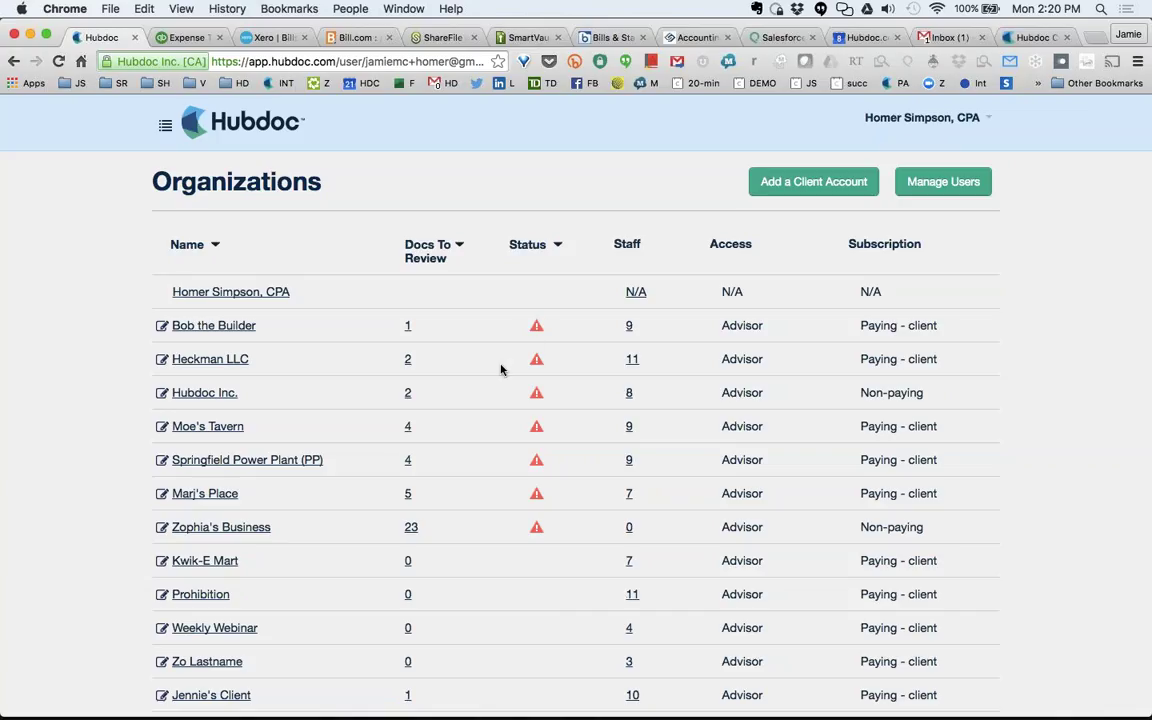
{"action": "scroll", "coordinate": [480, 330], "scroll_direction": "down", "scroll_amount": 1}
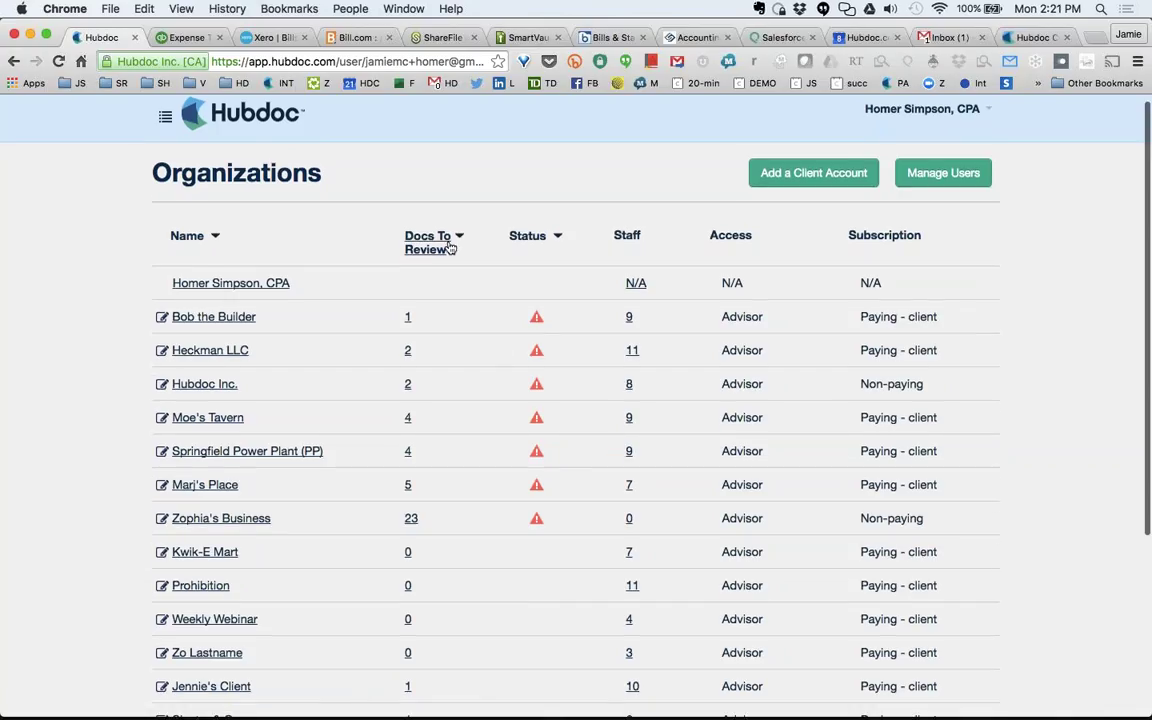
{"action": "left_click", "coordinate": [201, 239]}
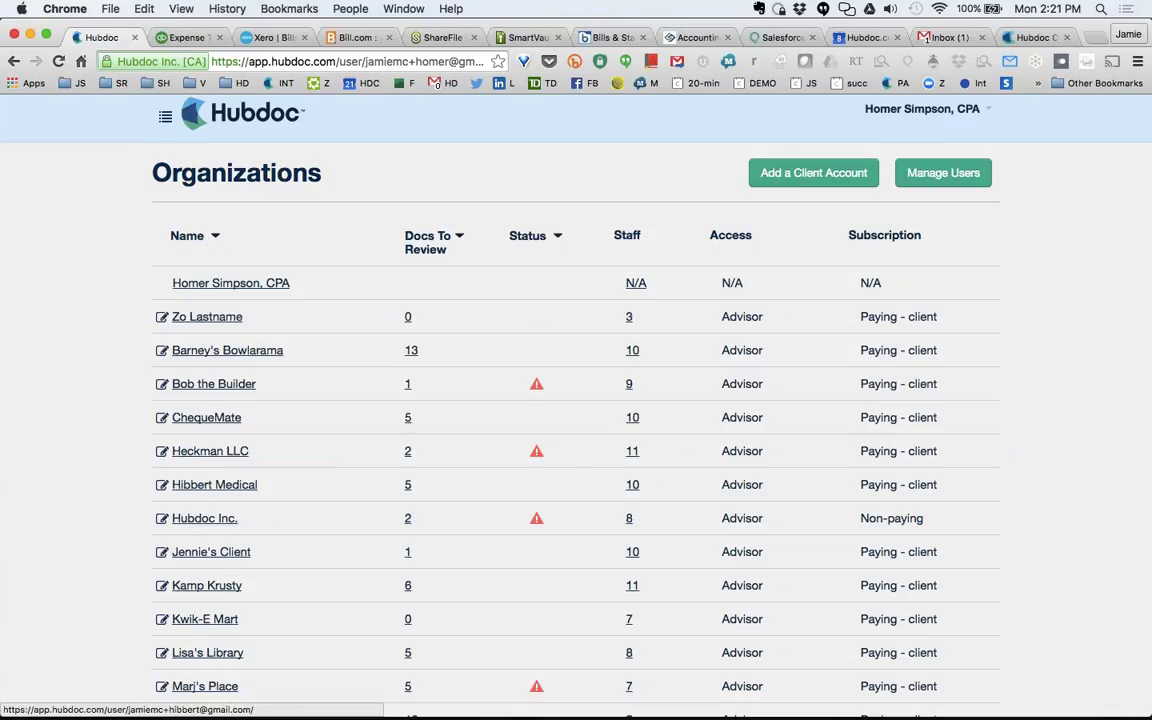
Open Kwik-E Mart in a new tab and expand its Bills & Statements folder.
{"action": "left_click", "coordinate": [199, 621], "text": "super"}
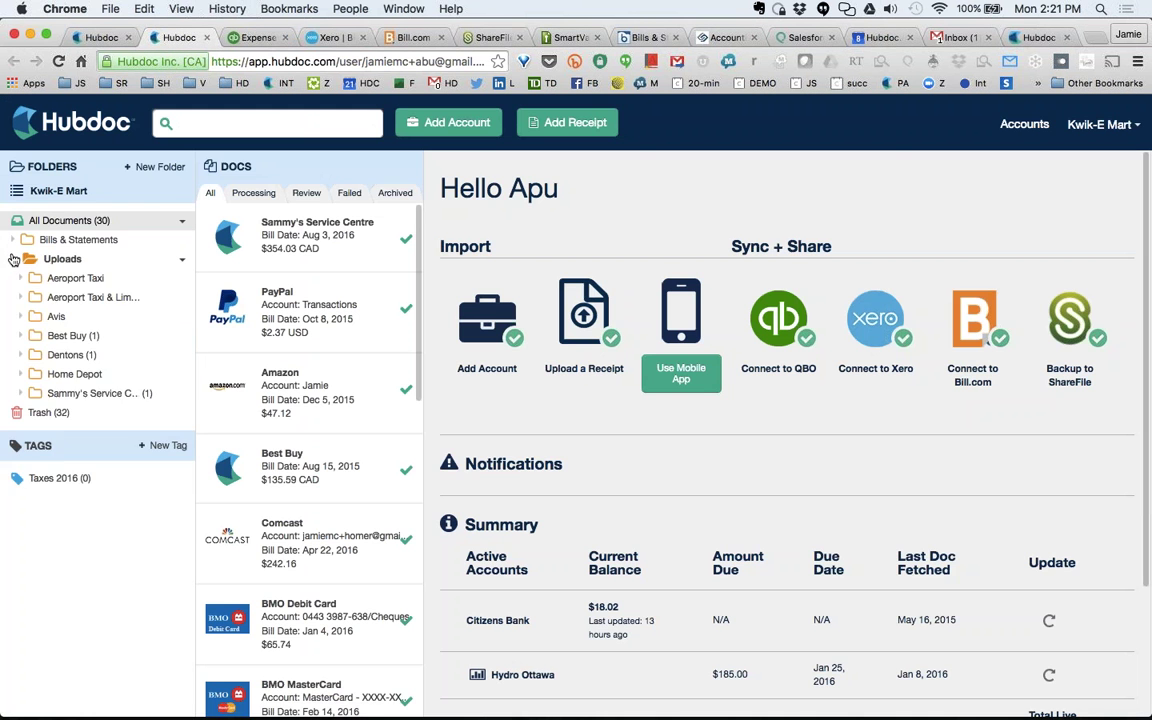
{"action": "left_click", "coordinate": [12, 239]}
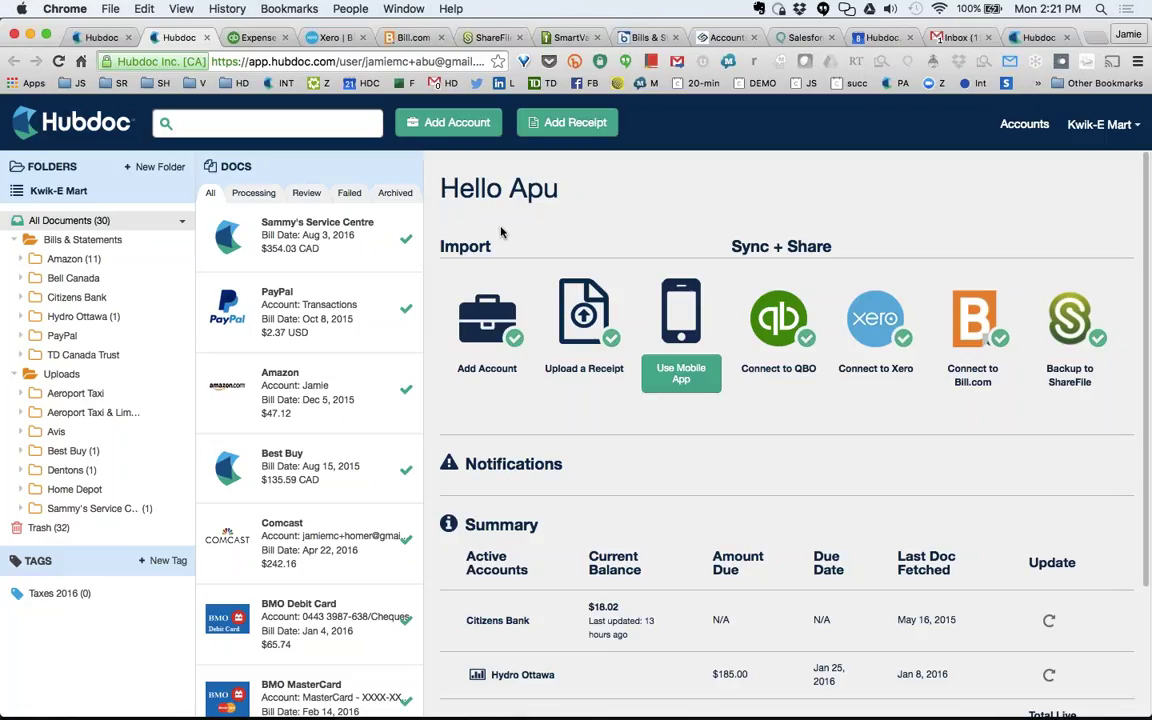
{"action": "double_click", "coordinate": [501, 239]}
{"action": "left_click", "coordinate": [505, 240]}
{"action": "double_click", "coordinate": [497, 246]}
{"action": "left_click", "coordinate": [502, 246]}
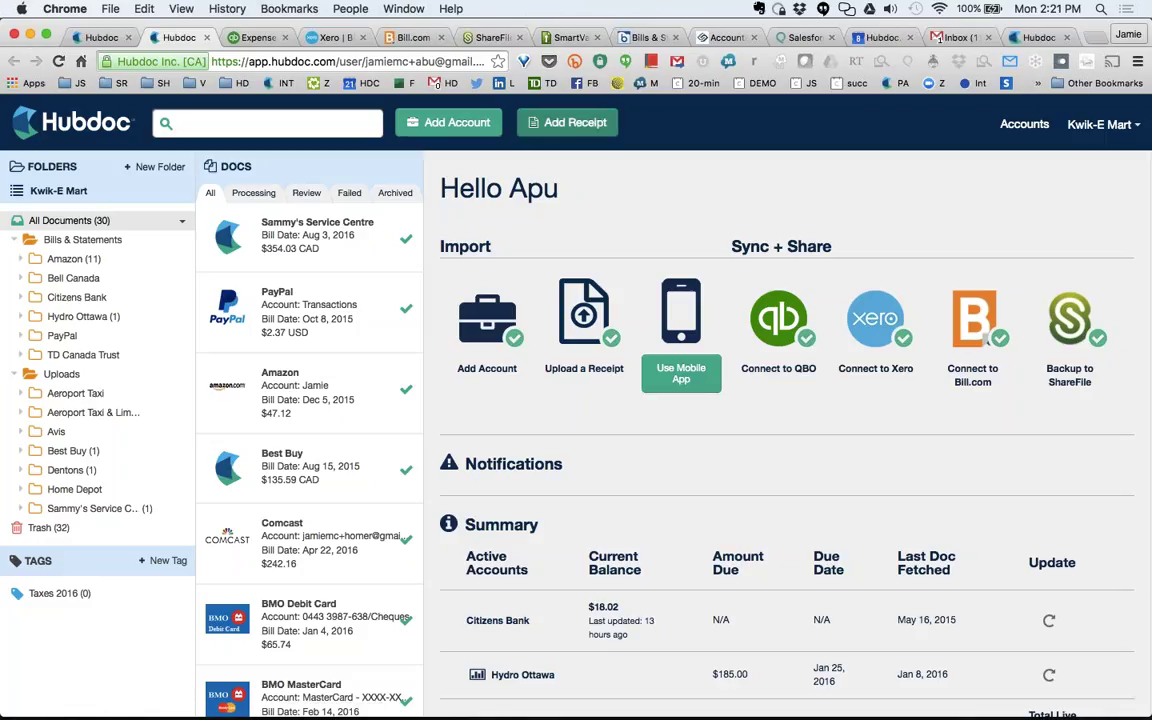
Open Add Account and search companies for 'chase ban' and 'adp', clearing each.
{"action": "left_click", "coordinate": [455, 123]}
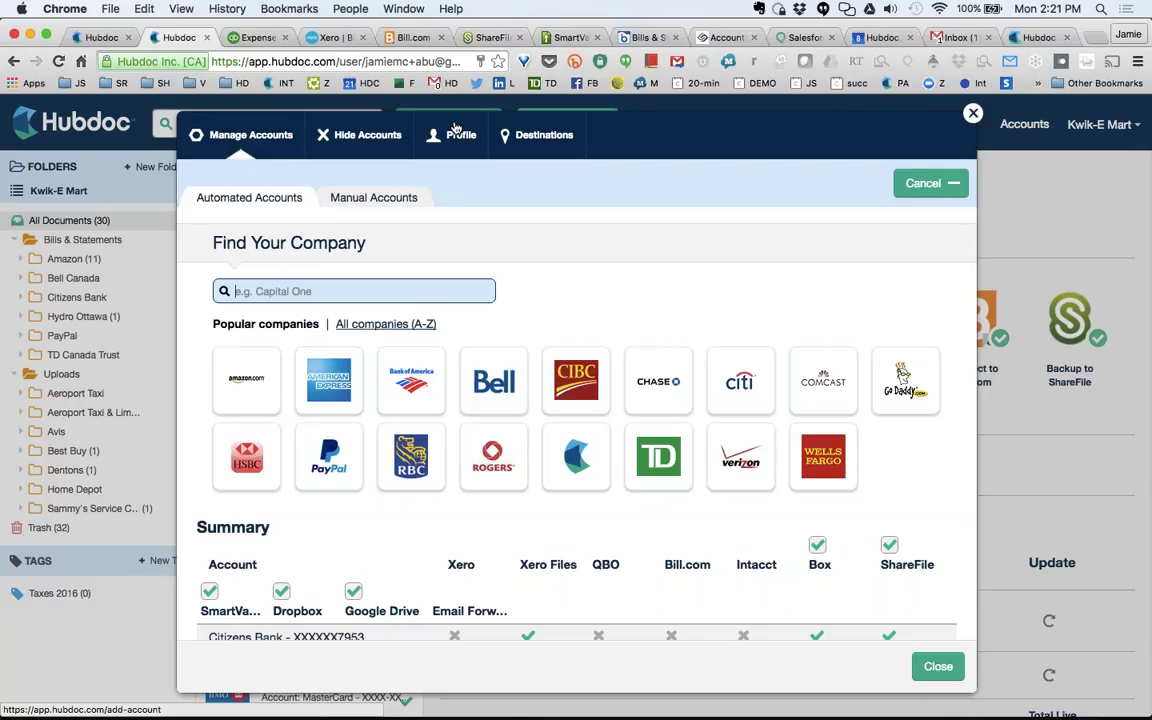
{"action": "type", "text": "chase ban"}
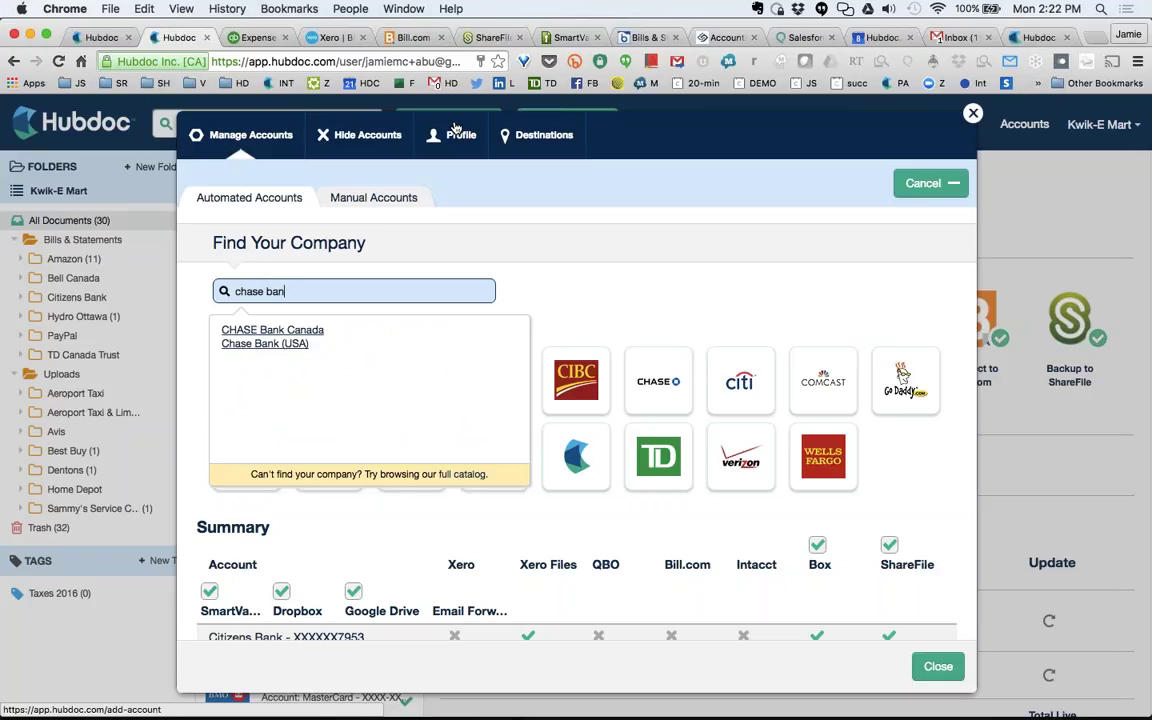
{"action": "key", "text": "super+a"}
{"action": "key", "text": "BackSpace"}
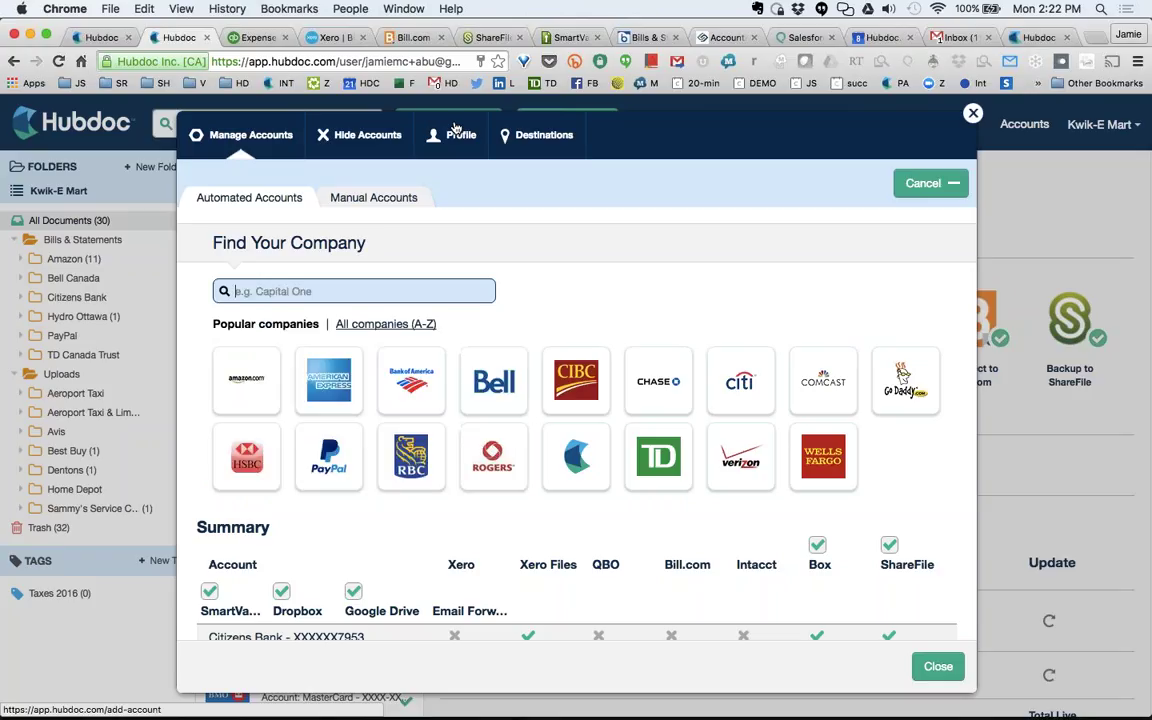
{"action": "type", "text": "adp"}
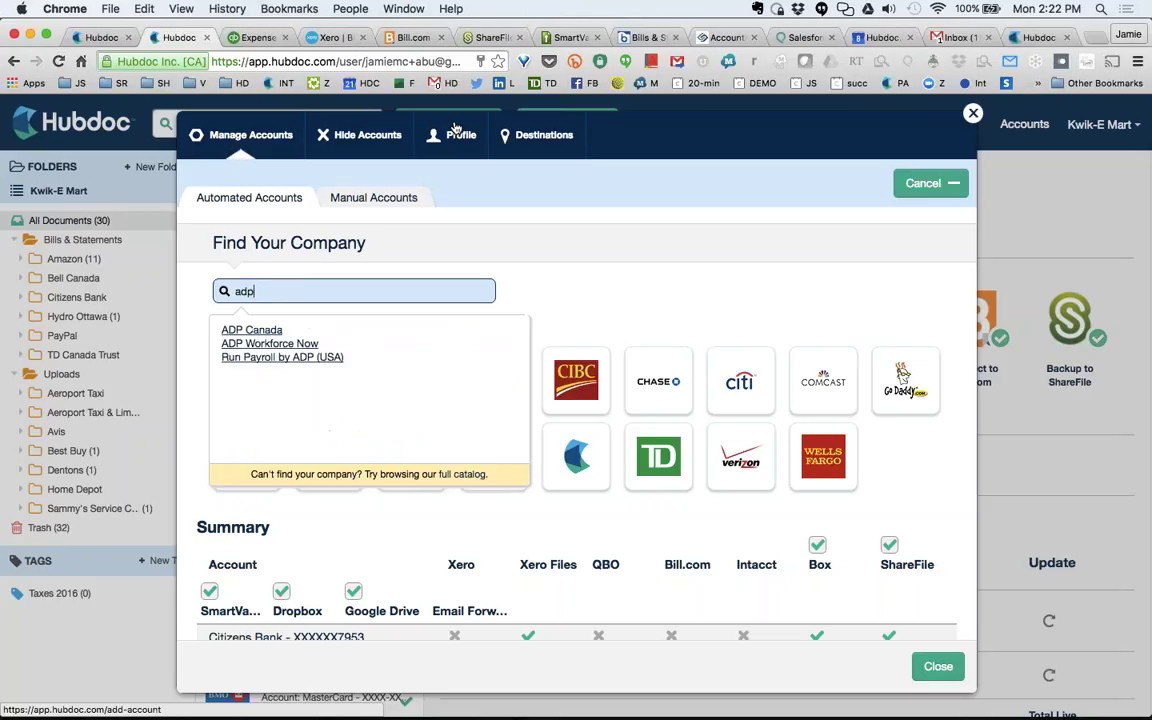
{"action": "key", "text": "super+a"}
{"action": "key", "text": "BackSpace"}
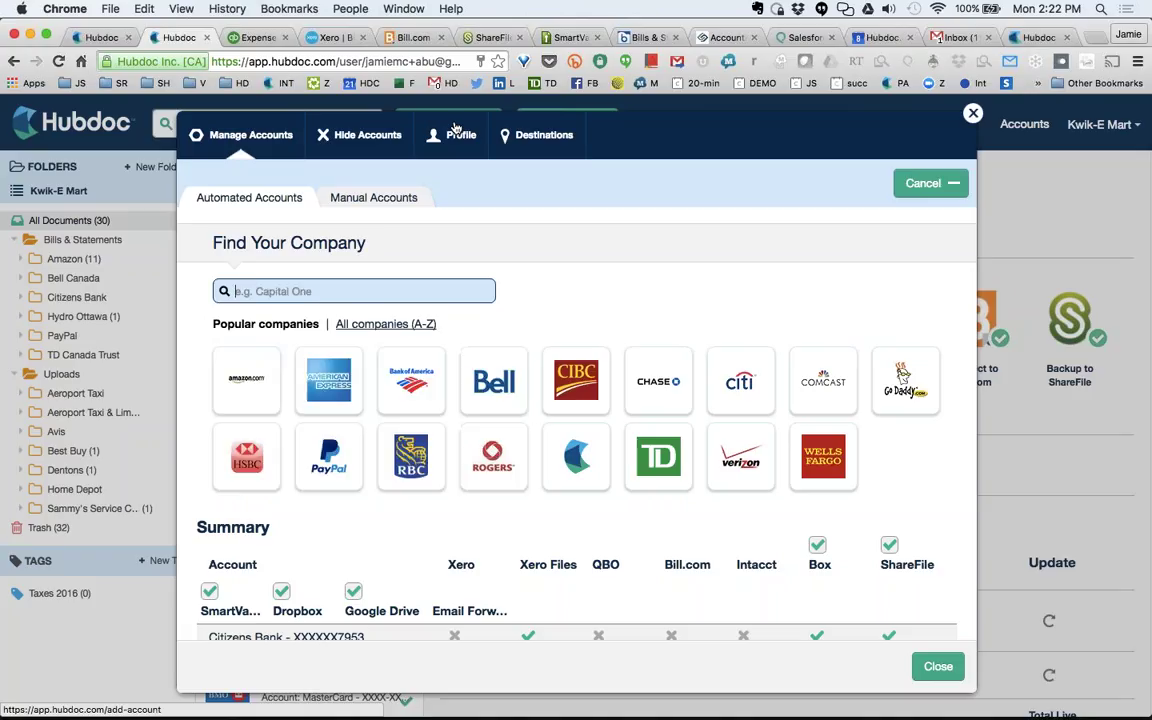
Search 'at&', 'amaz' and 'payp' in turn, leaving the search box empty.
{"action": "type", "text": "at&"}
{"action": "key", "text": "super+a"}
{"action": "key", "text": "BackSpace"}
{"action": "type", "text": "amaz"}
{"action": "key", "text": "super+a"}
{"action": "key", "text": "BackSpace"}
{"action": "type", "text": "payp"}
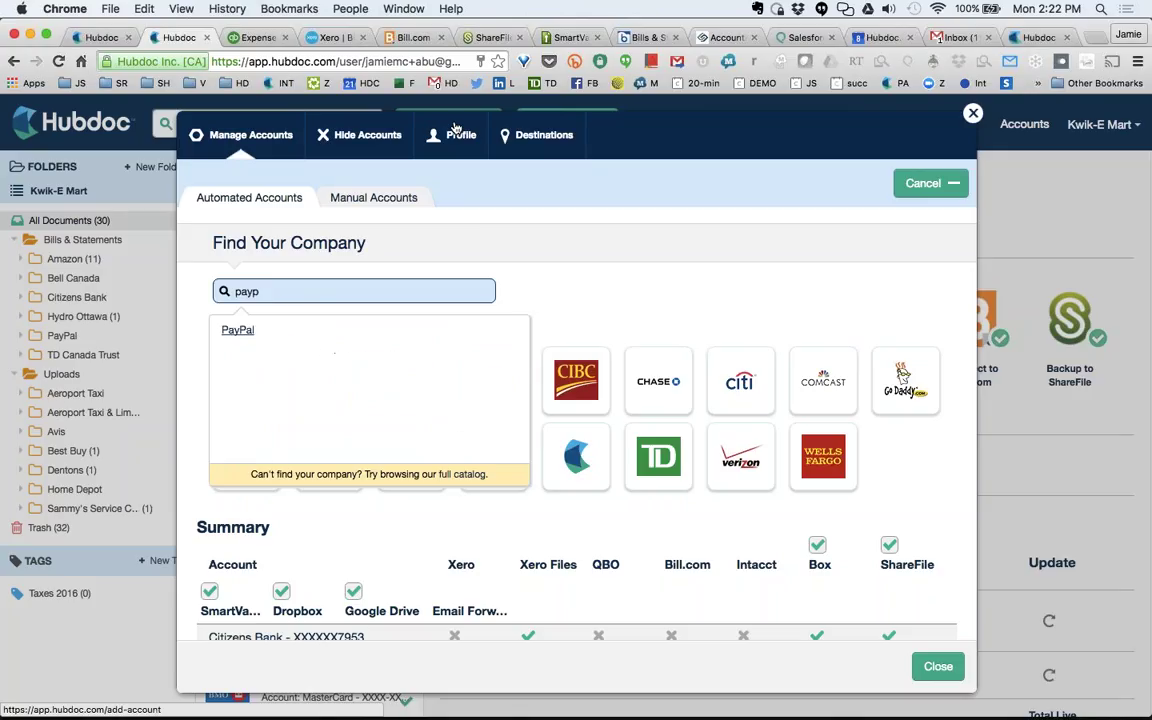
{"action": "key", "text": "super+a"}
{"action": "key", "text": "BackSpace"}
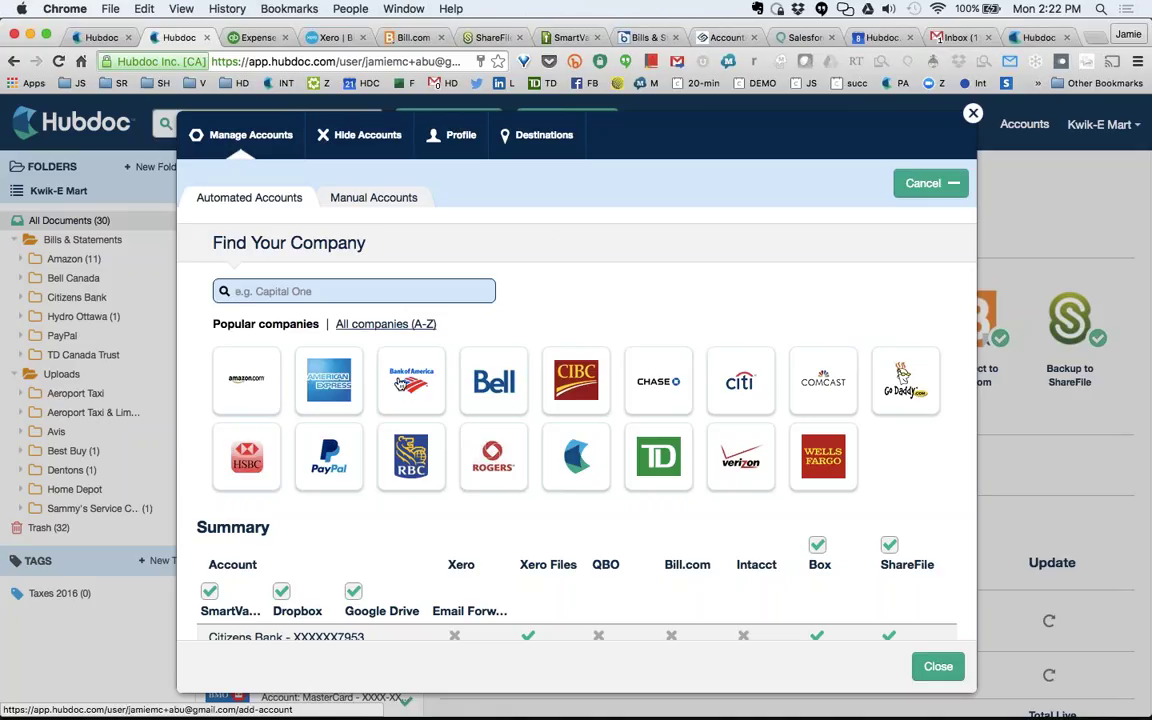
Connect Kwik-E Mart's Bank of America account by entering the Online ID and password.
{"action": "left_click", "coordinate": [411, 381]}
{"action": "left_click", "coordinate": [325, 395]}
{"action": "key", "text": "super+a"}
{"action": "key", "text": "BackSpace"}
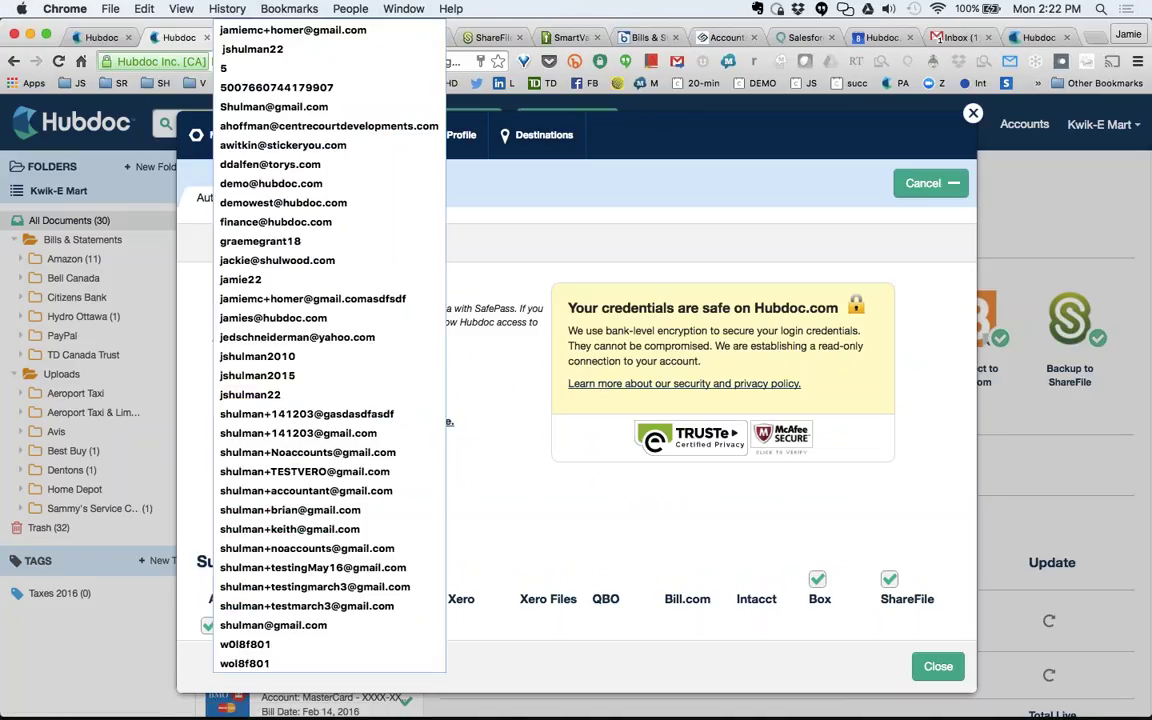
{"action": "key", "text": "Tab"}
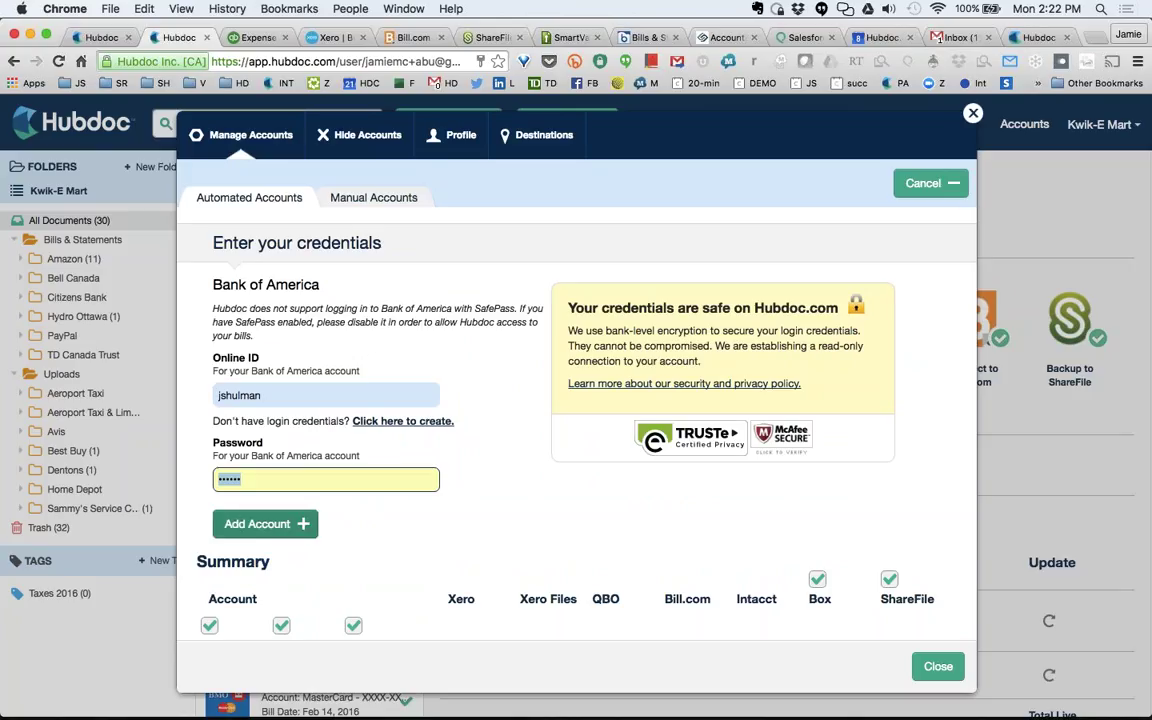
{"action": "left_click", "coordinate": [265, 524]}
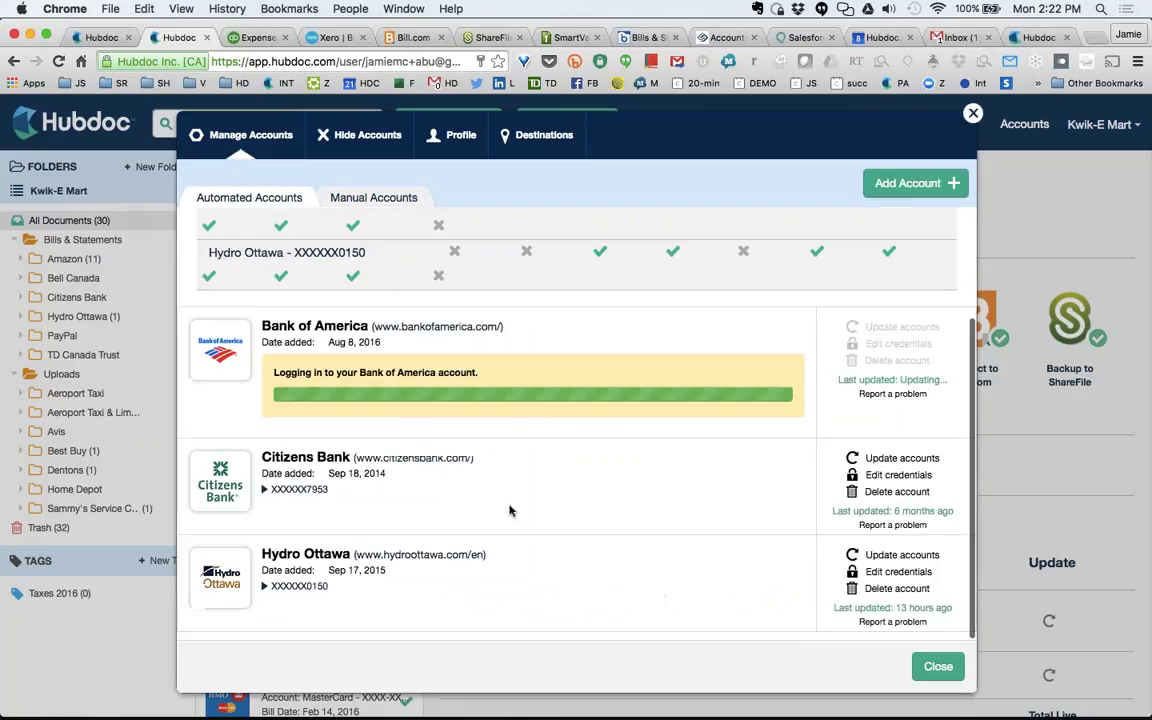
Open the Jul 16, 2016 Bank of America statement, browse its folder, then return to All Documents.
{"action": "left_click", "coordinate": [935, 667]}
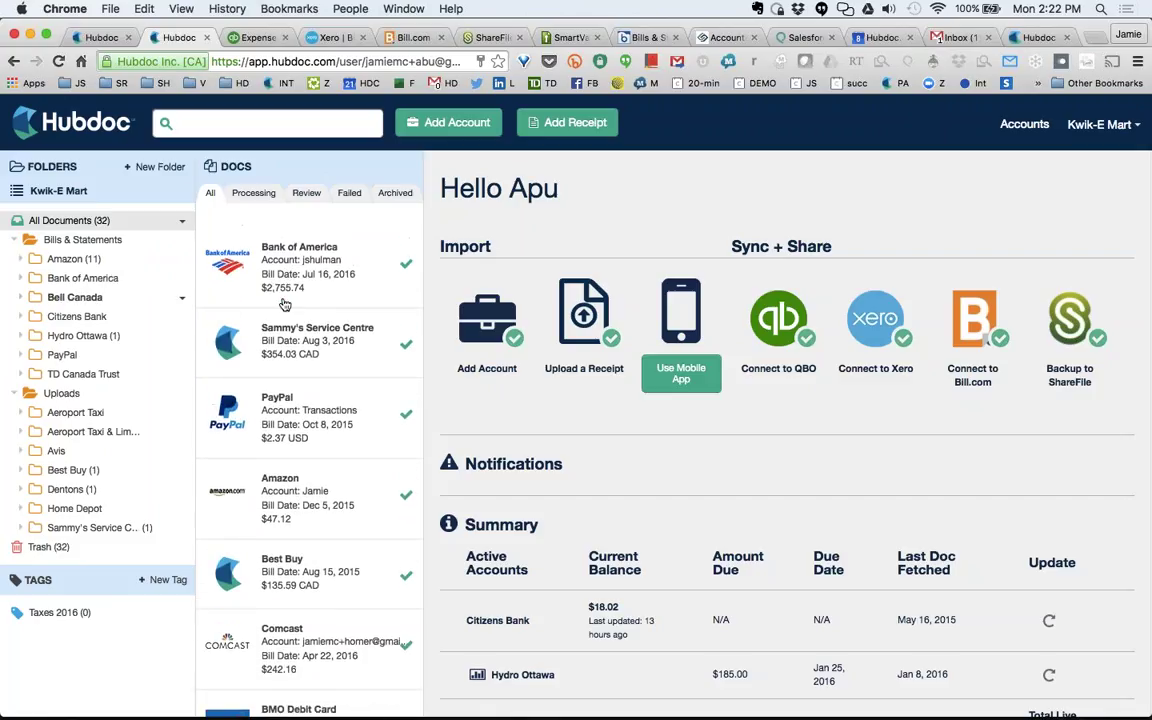
{"action": "left_click", "coordinate": [291, 329]}
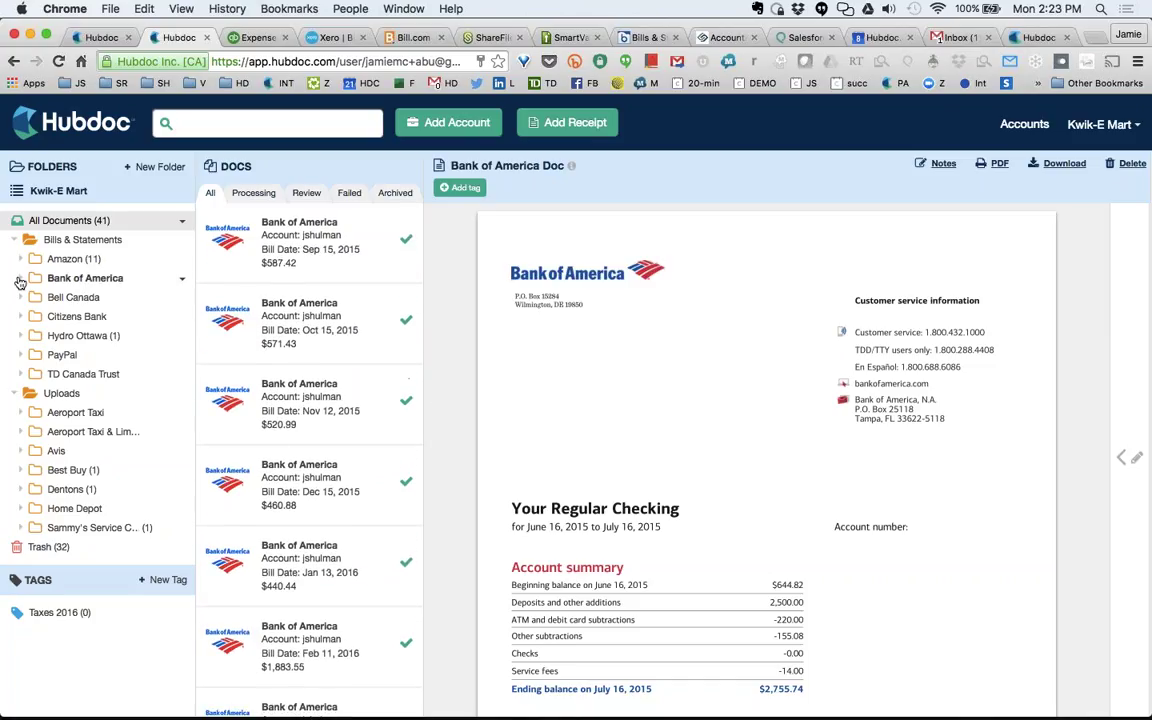
{"action": "left_click", "coordinate": [98, 280]}
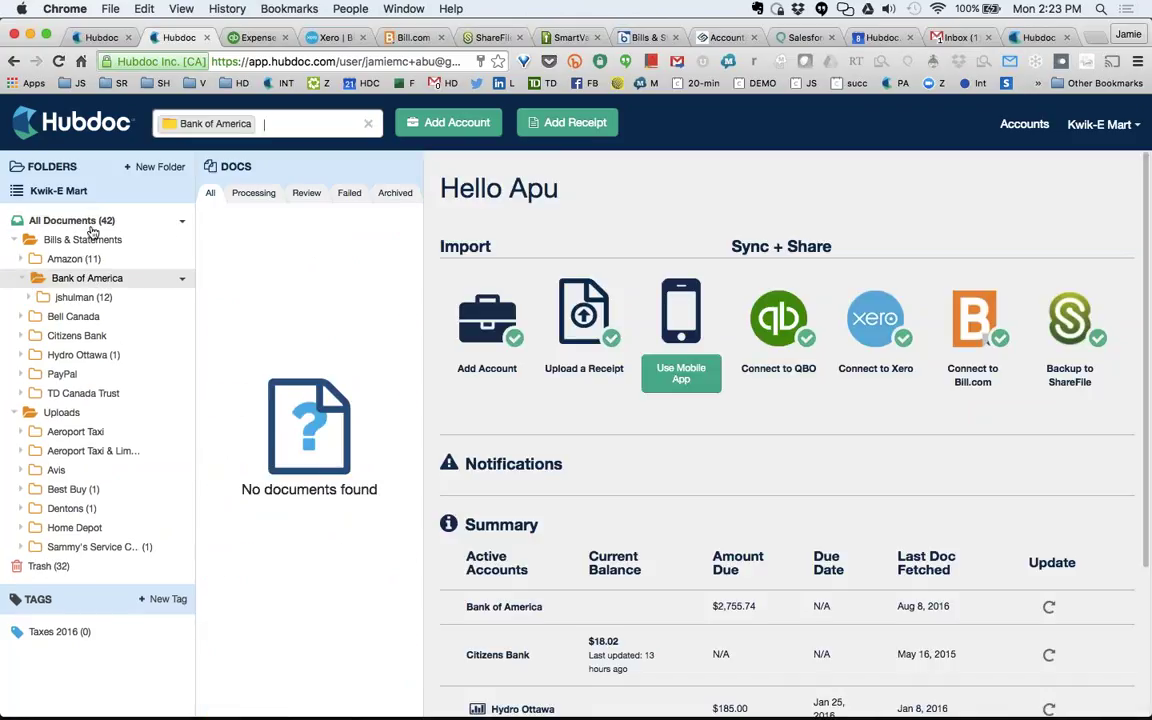
{"action": "left_click", "coordinate": [94, 224]}
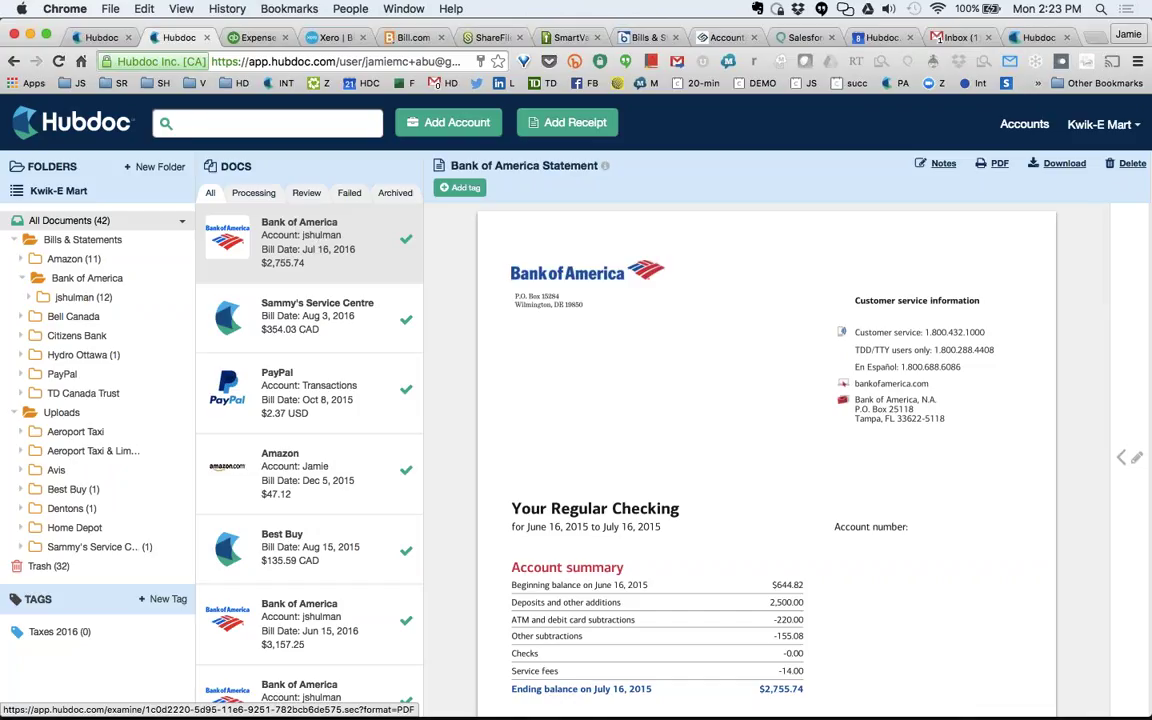
Add a Comcast account for Kwik-E Mart alongside American Express and submit its login details.
{"action": "left_click", "coordinate": [452, 123]}
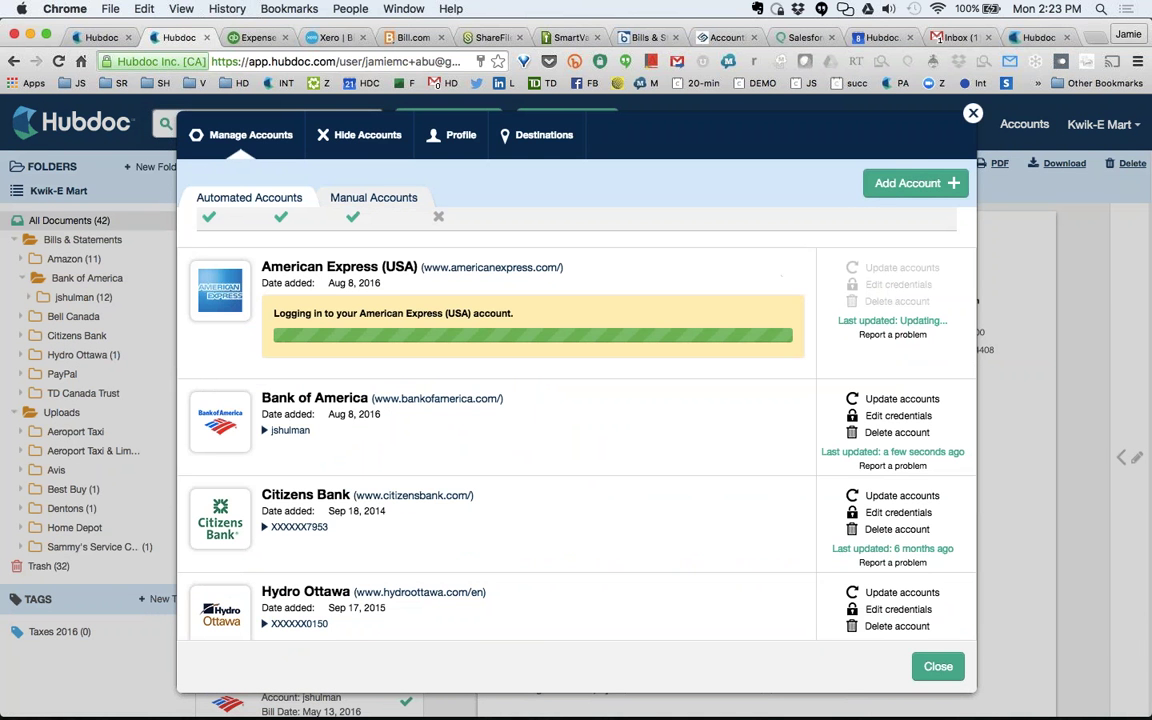
{"action": "left_click", "coordinate": [905, 184]}
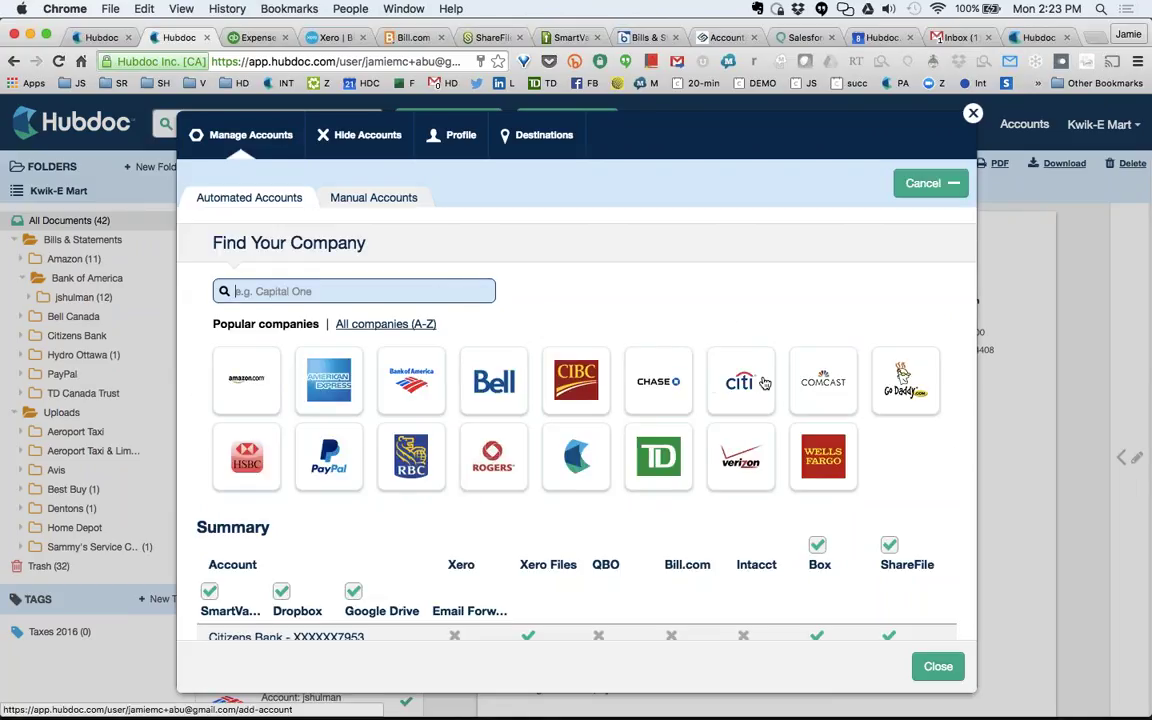
{"action": "left_click", "coordinate": [822, 381]}
{"action": "left_click", "coordinate": [296, 480]}
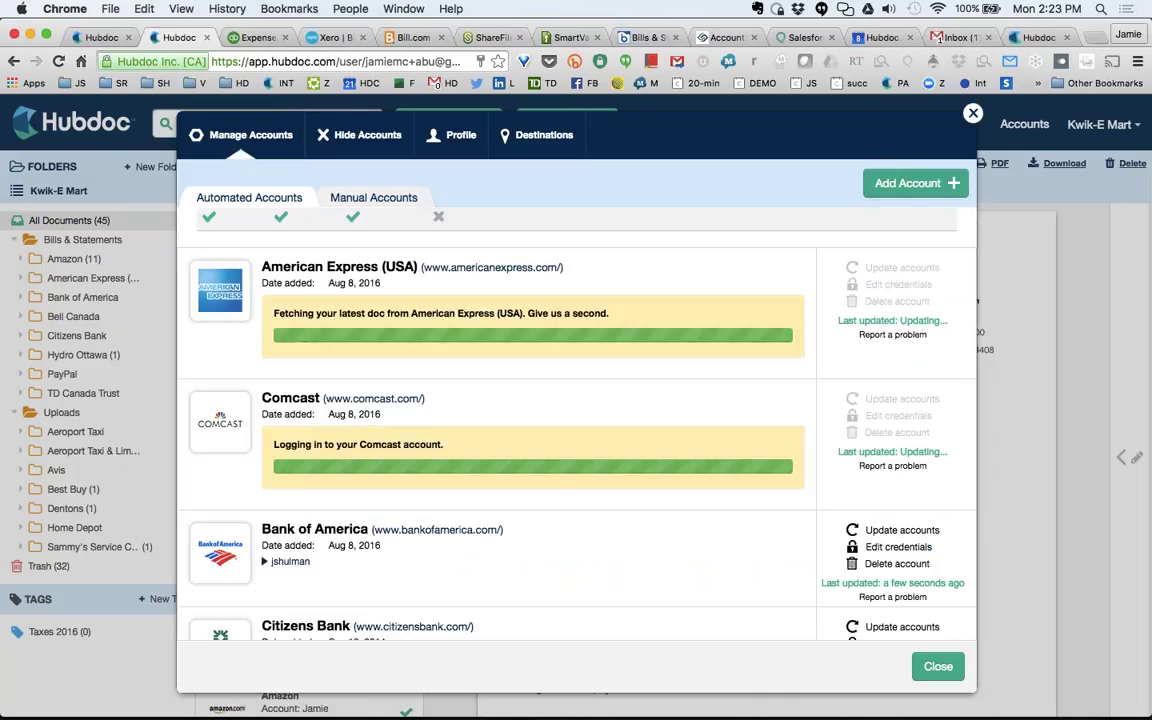
Refresh All Documents and open the $235.82 Comcast bill dated May 22, 2016.
{"action": "left_click", "coordinate": [938, 667]}
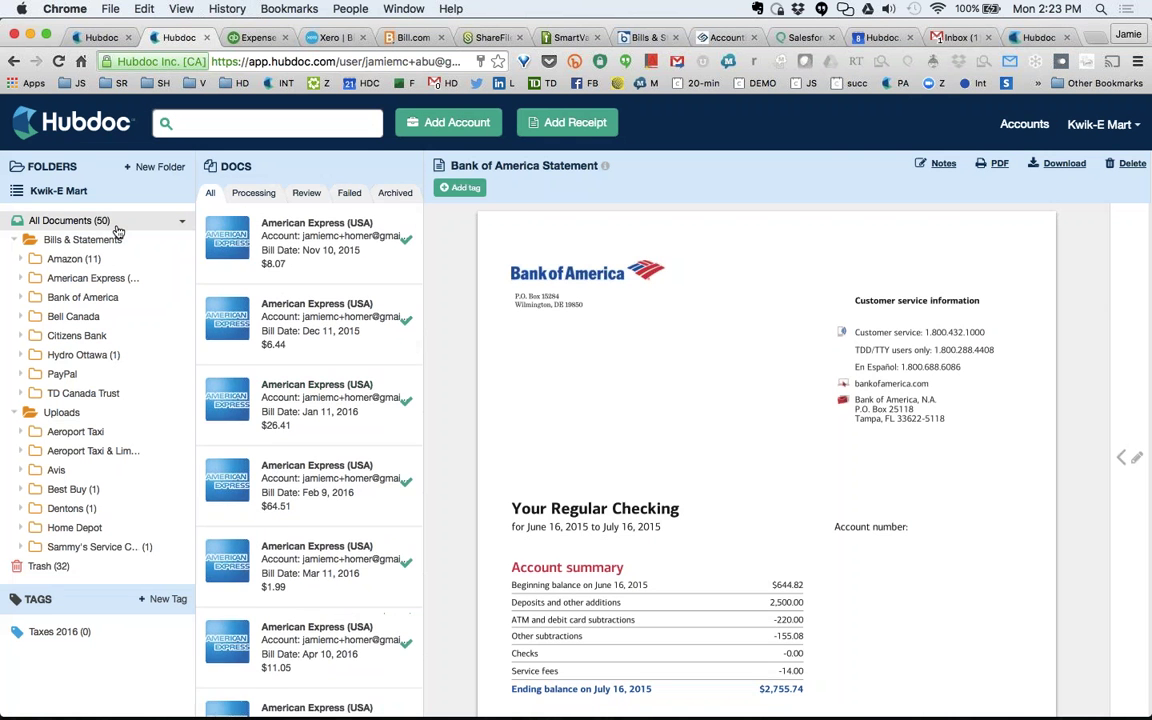
{"action": "left_click", "coordinate": [117, 229]}
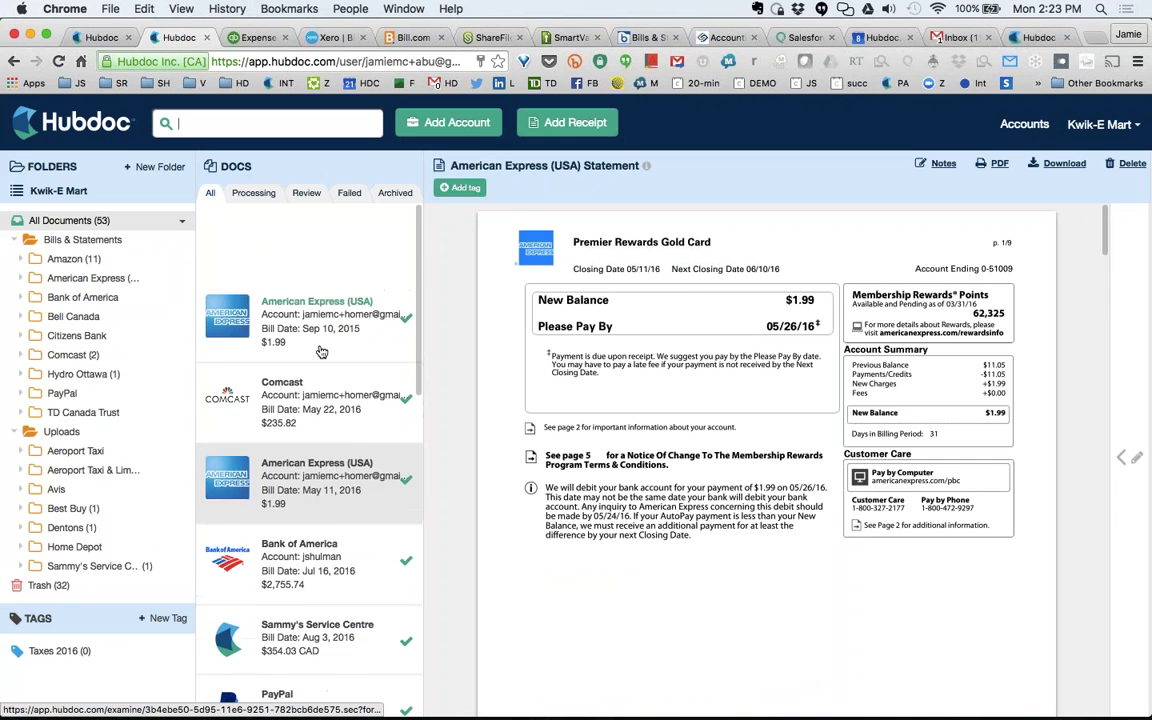
{"action": "left_click", "coordinate": [309, 404]}
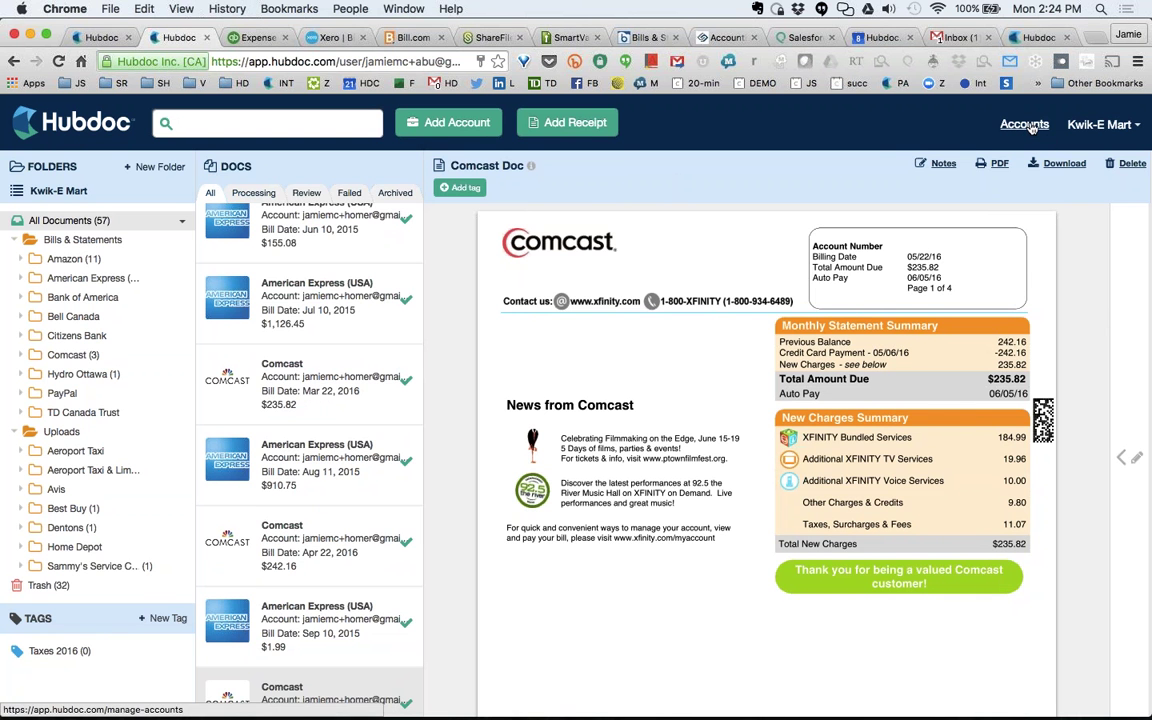
Look over the account management and profile/collaborator settings, then close the window.
{"action": "left_click", "coordinate": [1026, 125]}
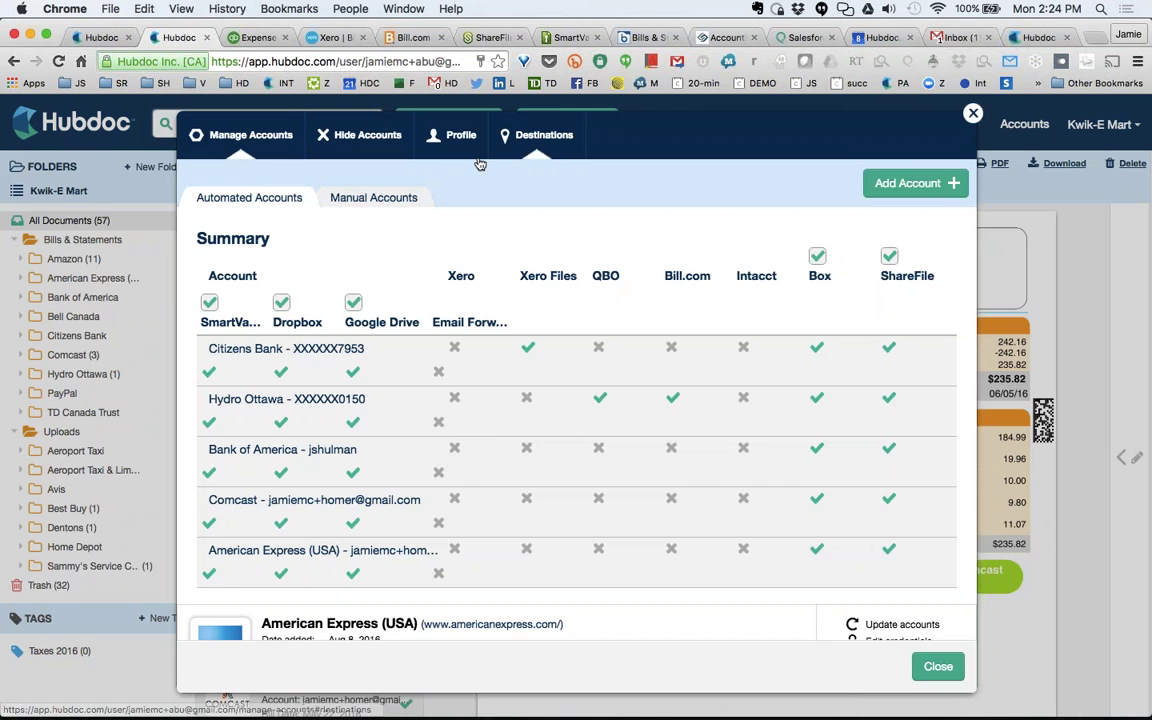
{"action": "left_click", "coordinate": [455, 135]}
{"action": "scroll", "coordinate": [446, 372], "scroll_direction": "down", "scroll_amount": 10}
{"action": "scroll", "coordinate": [446, 372], "scroll_direction": "down", "scroll_amount": 1}
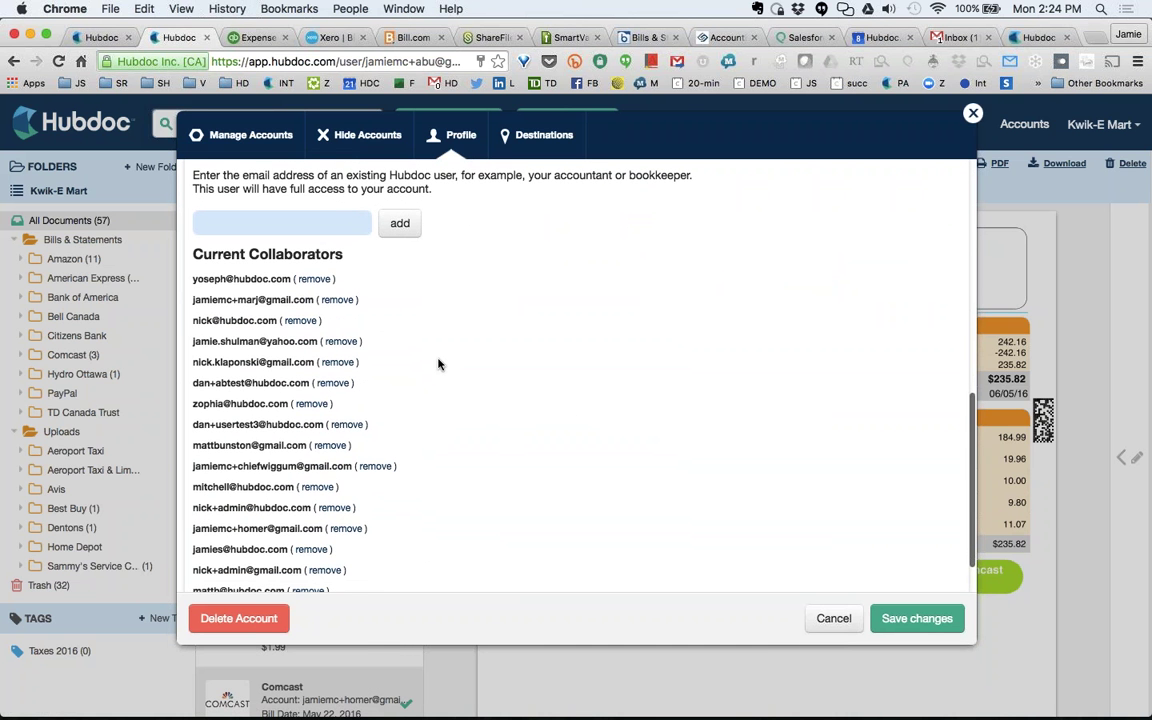
{"action": "left_click", "coordinate": [840, 618]}
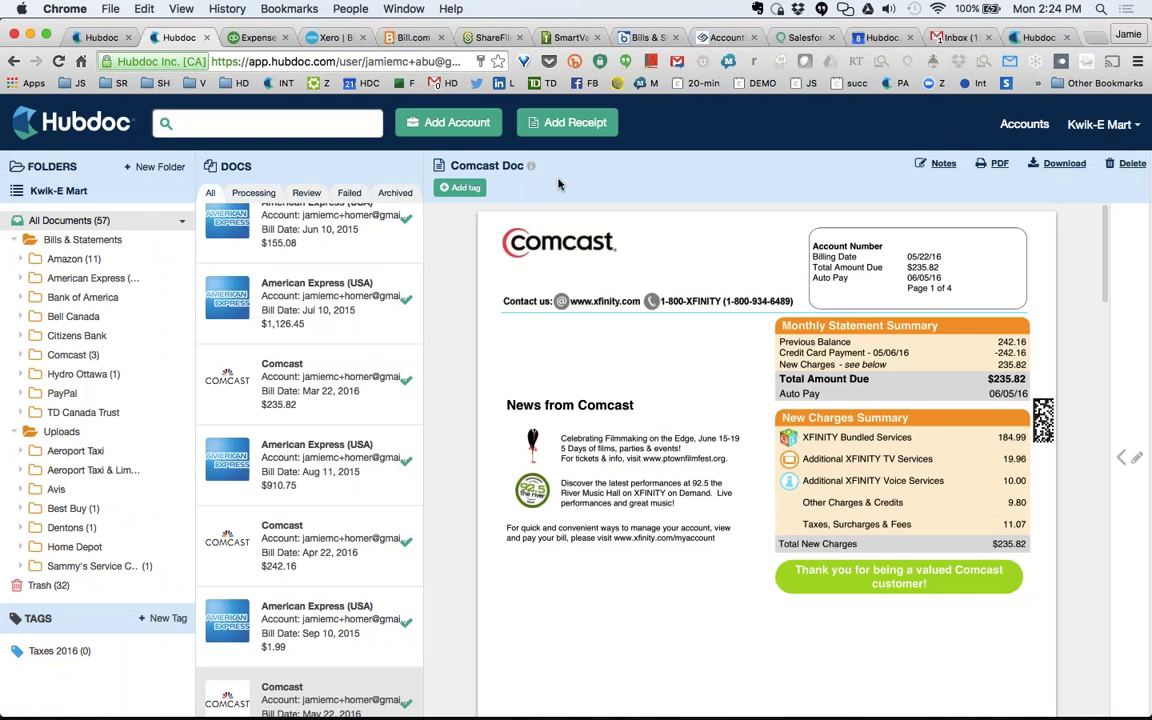
Preview the Amazon account connection form, then dismiss the account setup.
{"action": "left_click", "coordinate": [478, 136]}
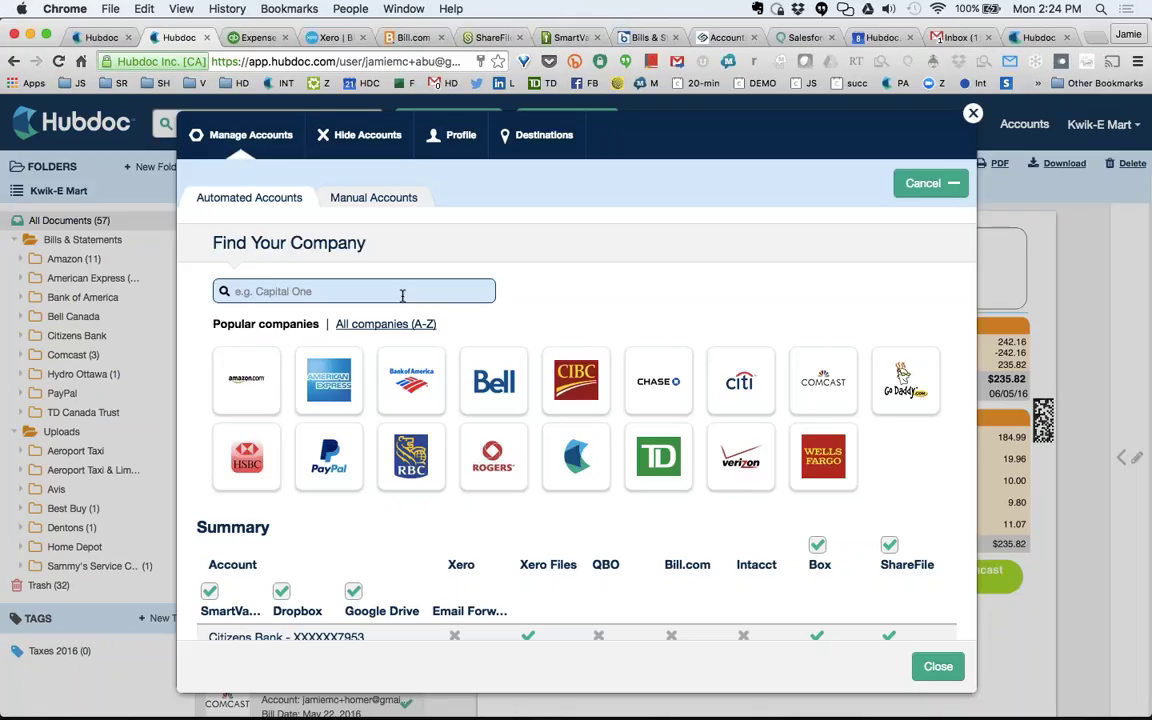
{"action": "left_click", "coordinate": [246, 380]}
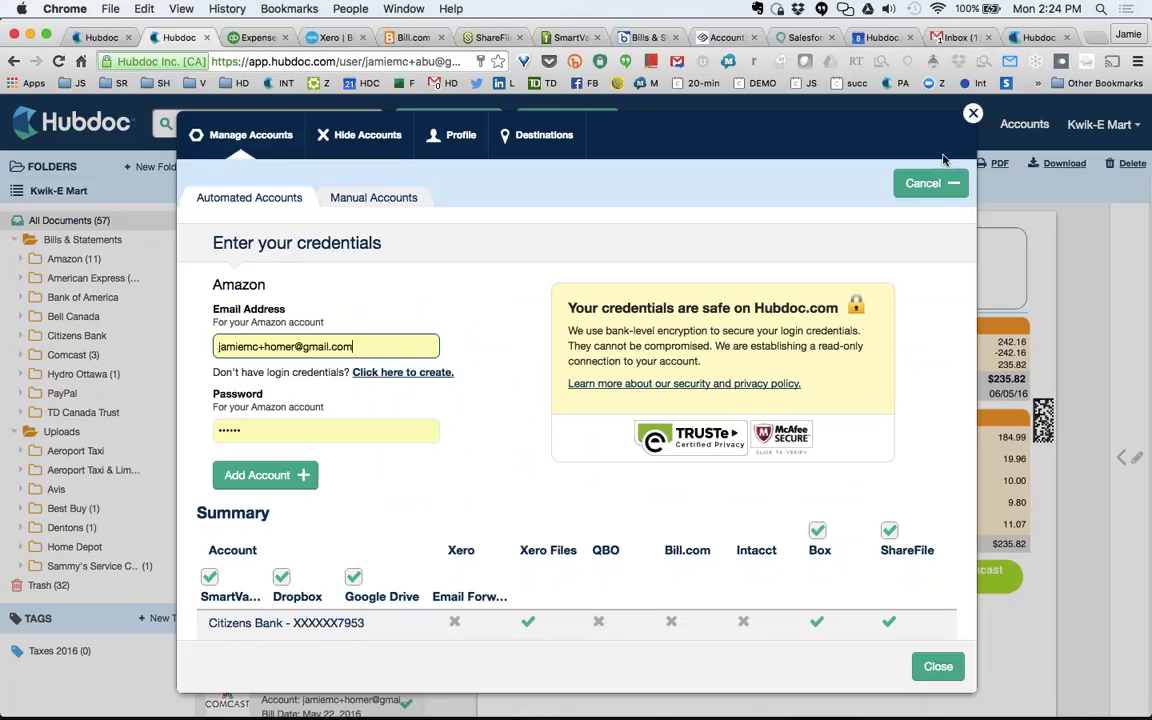
{"action": "key", "text": "Escape"}
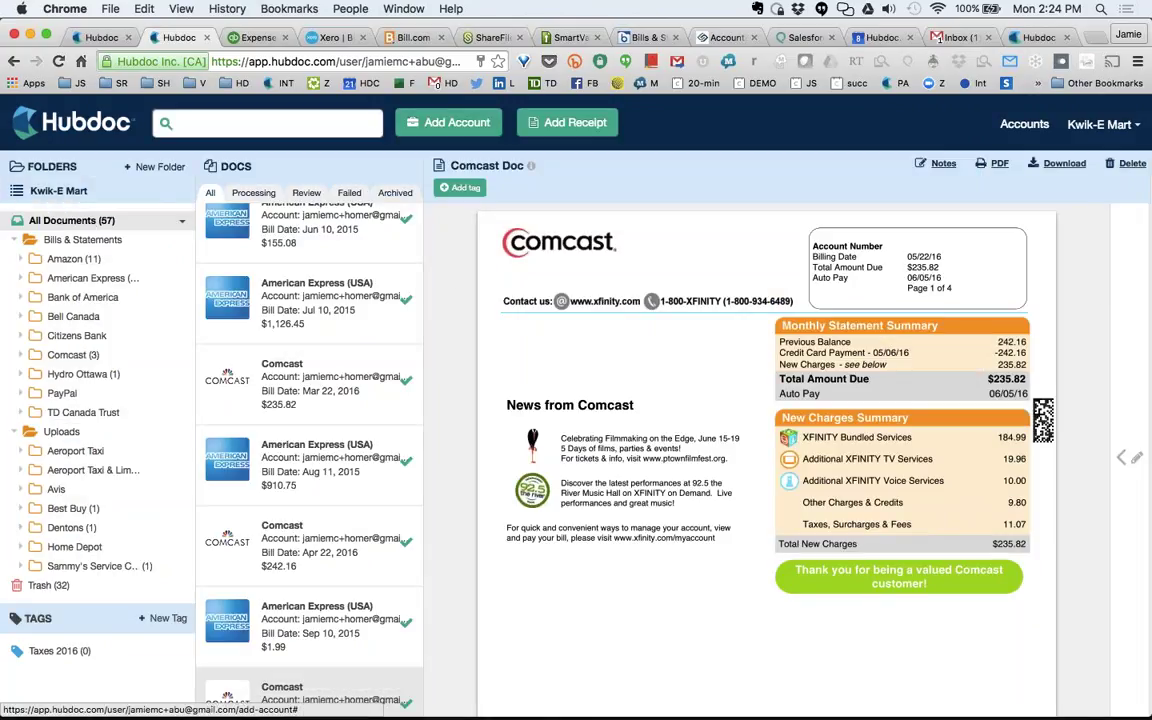
Show all documents and look through the American Express, Bank of America, PayPal and Amazon items.
{"action": "left_click", "coordinate": [100, 222]}
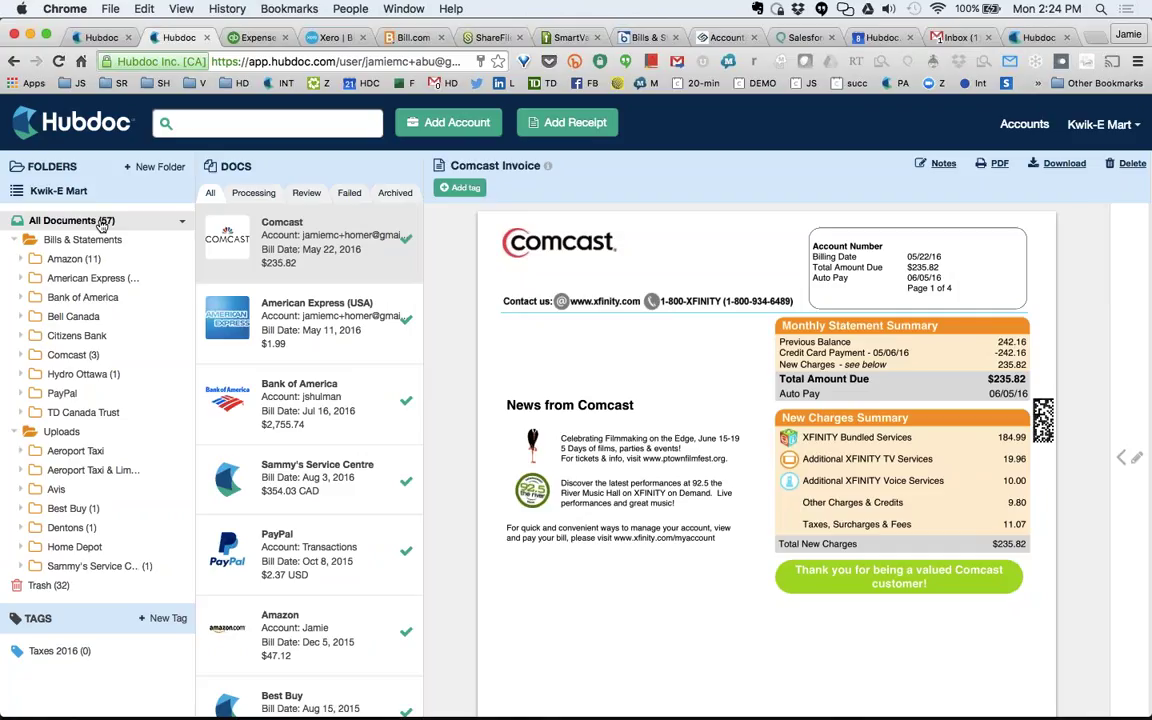
{"action": "scroll", "coordinate": [296, 290], "scroll_direction": "down", "scroll_amount": 1}
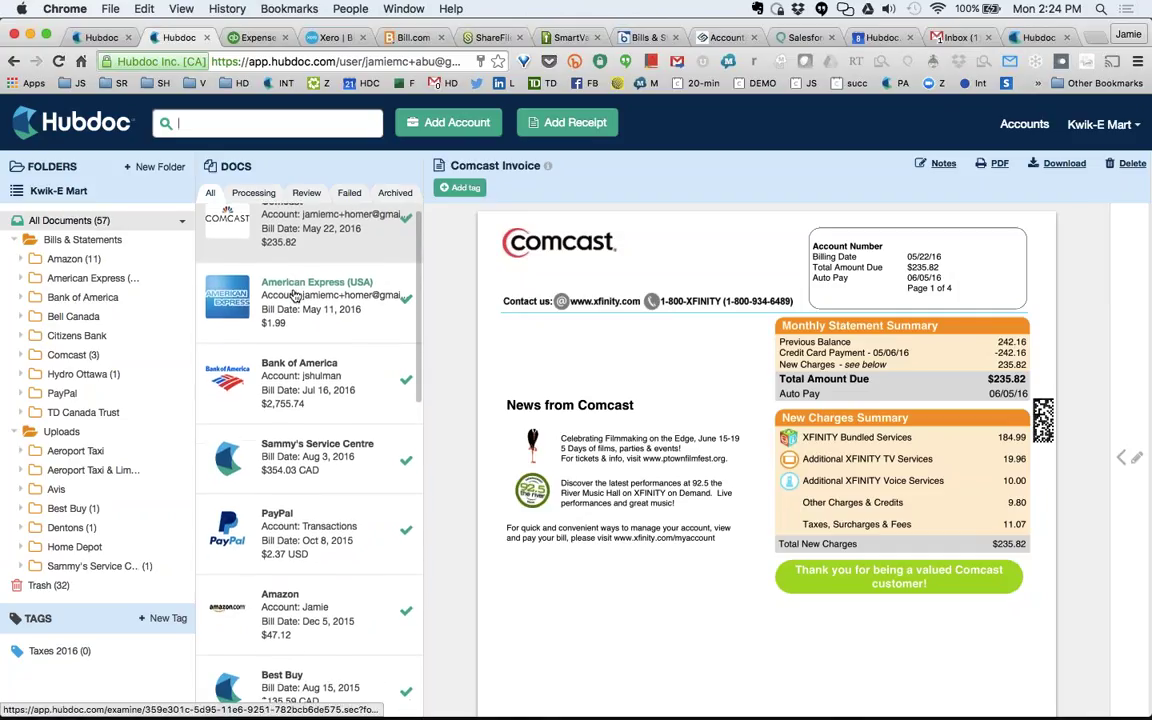
{"action": "left_click", "coordinate": [295, 296]}
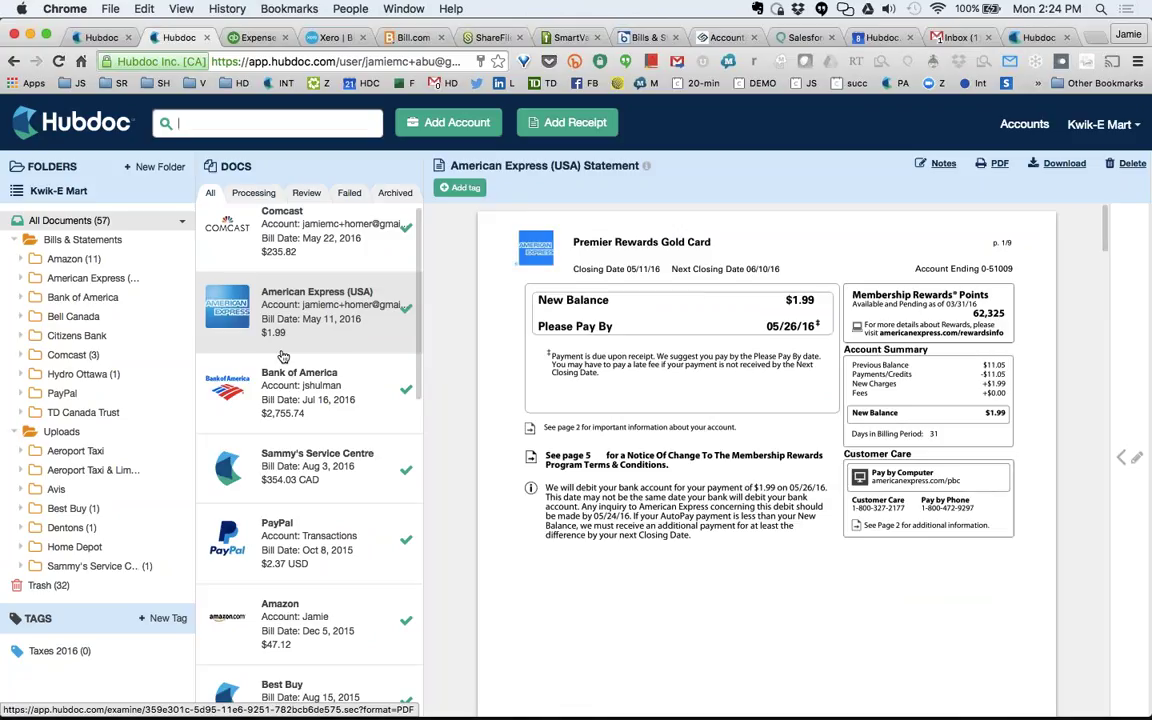
{"action": "left_click", "coordinate": [283, 362]}
{"action": "scroll", "coordinate": [268, 475], "scroll_direction": "down", "scroll_amount": 2}
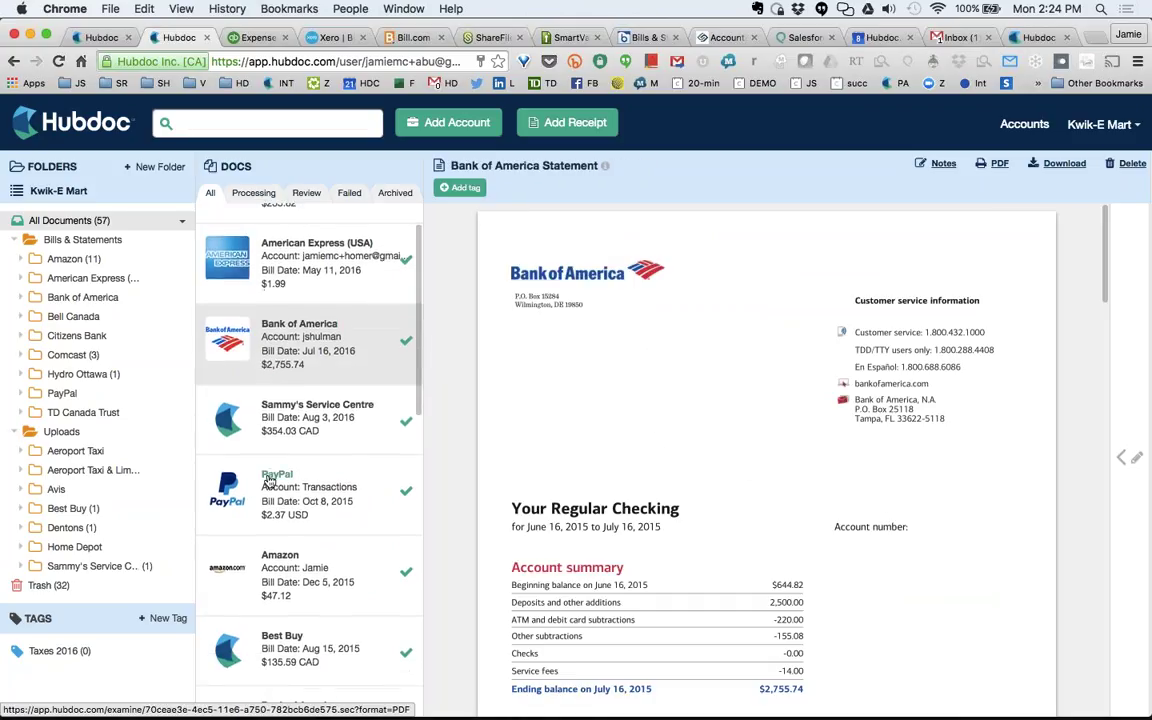
{"action": "left_click", "coordinate": [268, 481]}
{"action": "scroll", "coordinate": [285, 495], "scroll_direction": "down", "scroll_amount": 3}
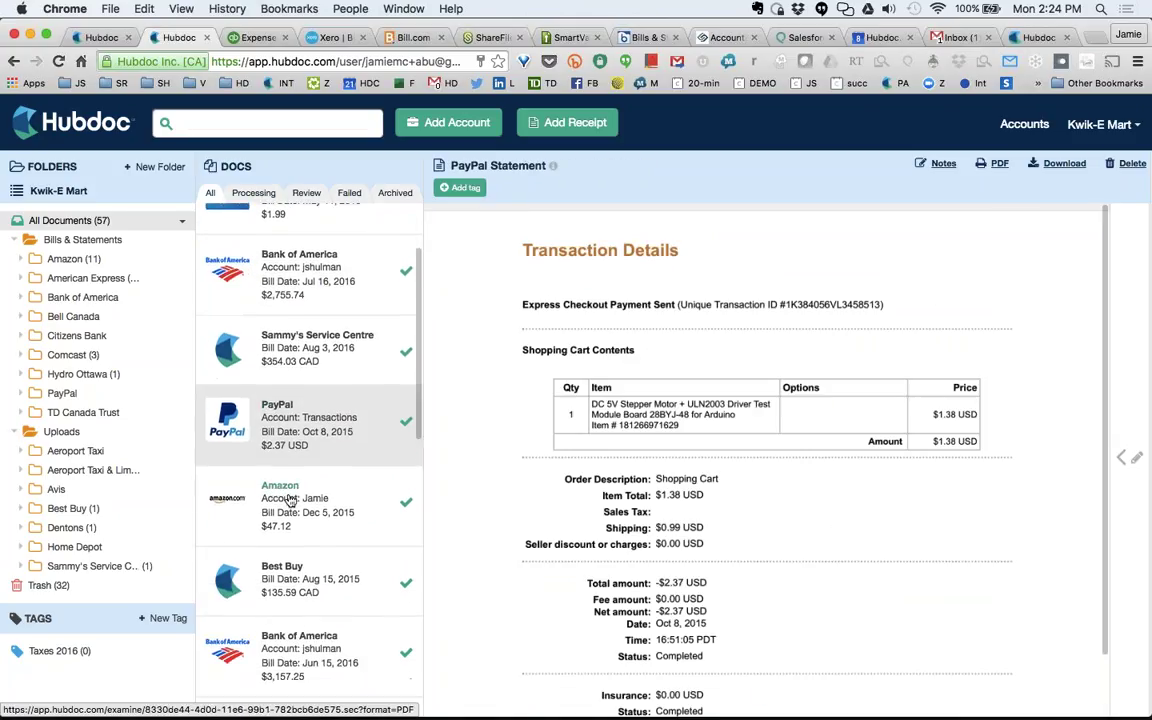
{"action": "left_click", "coordinate": [289, 500]}
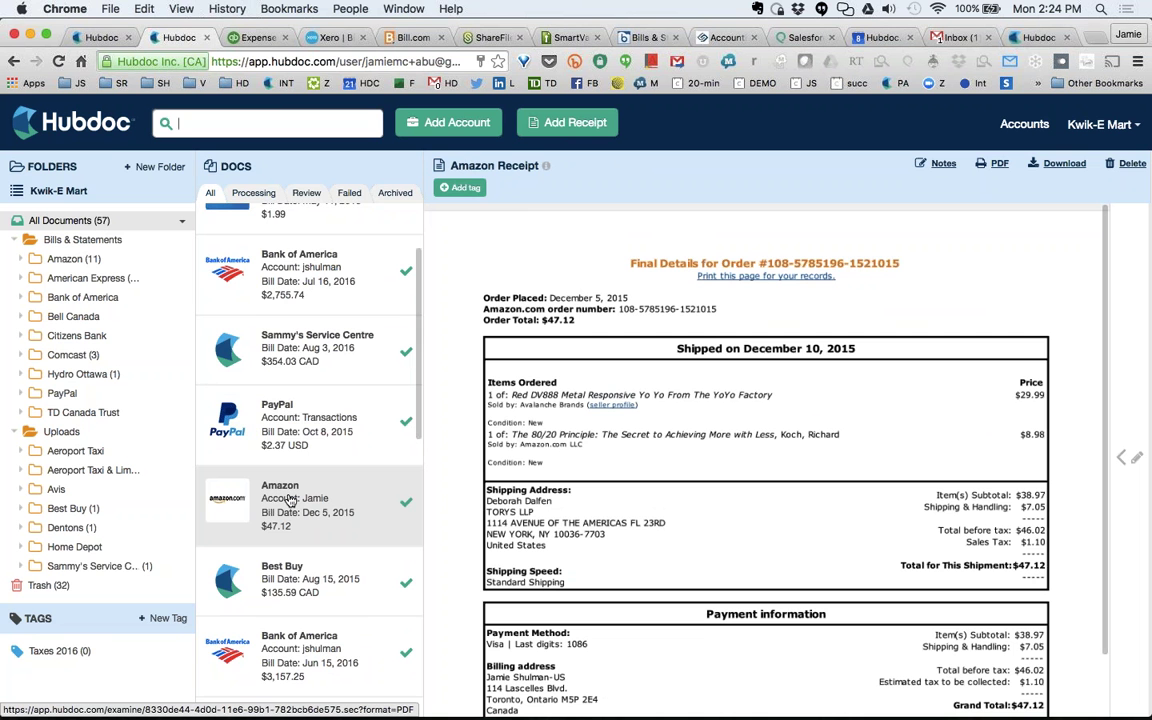
Open the $300.00 TD Canada Trust cheque and dismiss the incoming call notification.
{"action": "scroll", "coordinate": [289, 500], "scroll_direction": "down", "scroll_amount": 10}
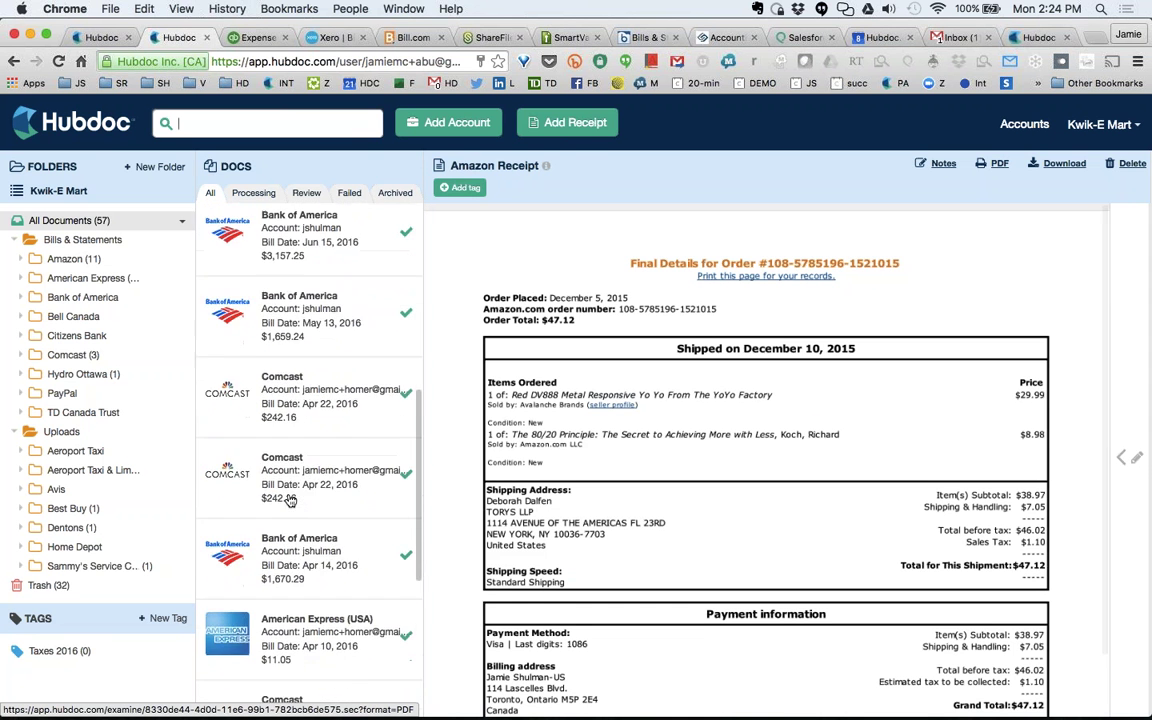
{"action": "scroll", "coordinate": [289, 500], "scroll_direction": "down", "scroll_amount": 6}
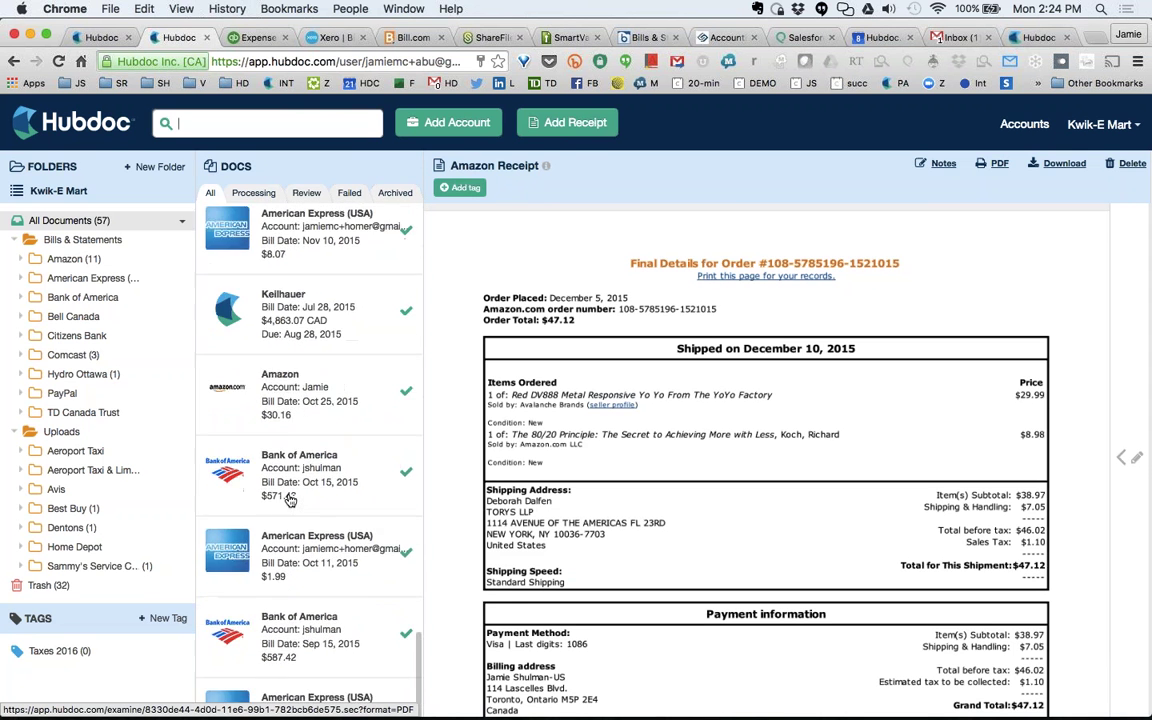
{"action": "scroll", "coordinate": [290, 500], "scroll_direction": "down", "scroll_amount": 20}
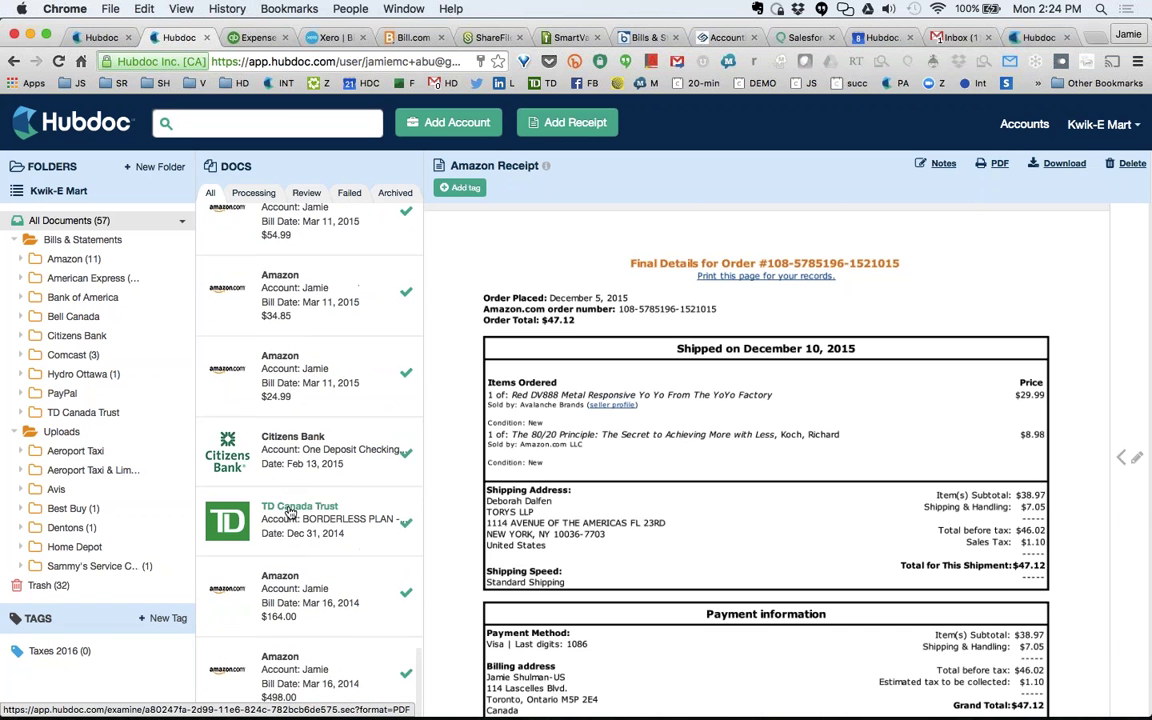
{"action": "scroll", "coordinate": [290, 510], "scroll_direction": "down", "scroll_amount": 2}
{"action": "scroll", "coordinate": [315, 512], "scroll_direction": "up", "scroll_amount": 6}
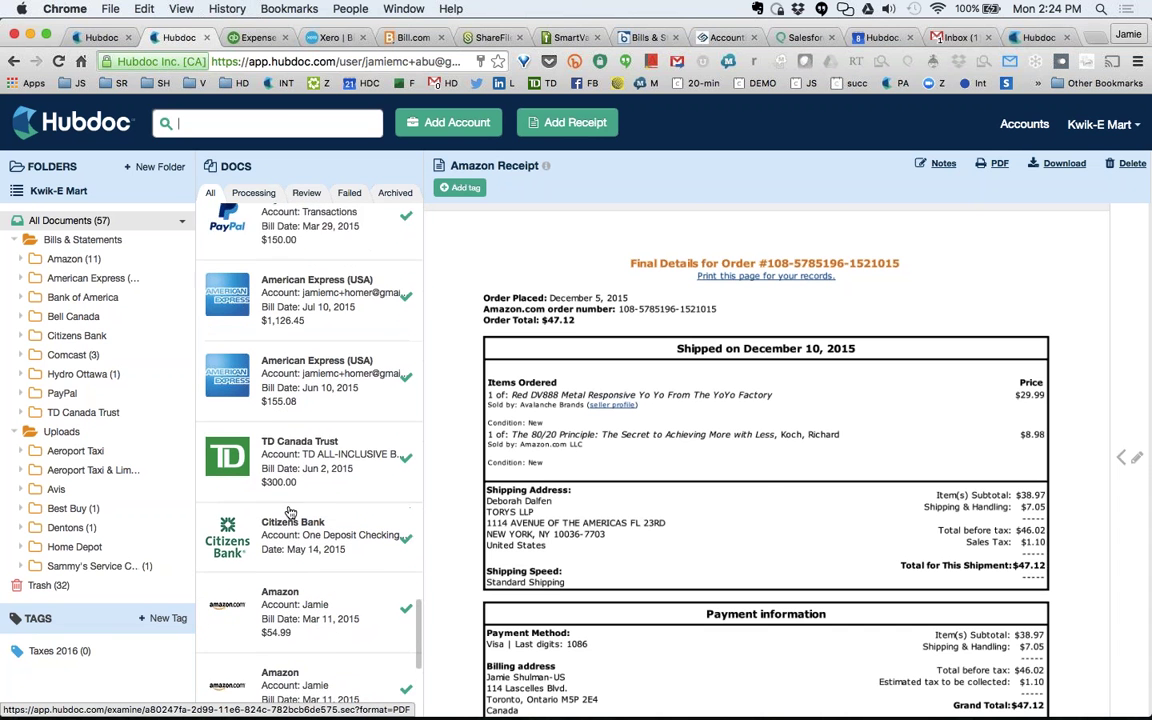
{"action": "left_click", "coordinate": [323, 512]}
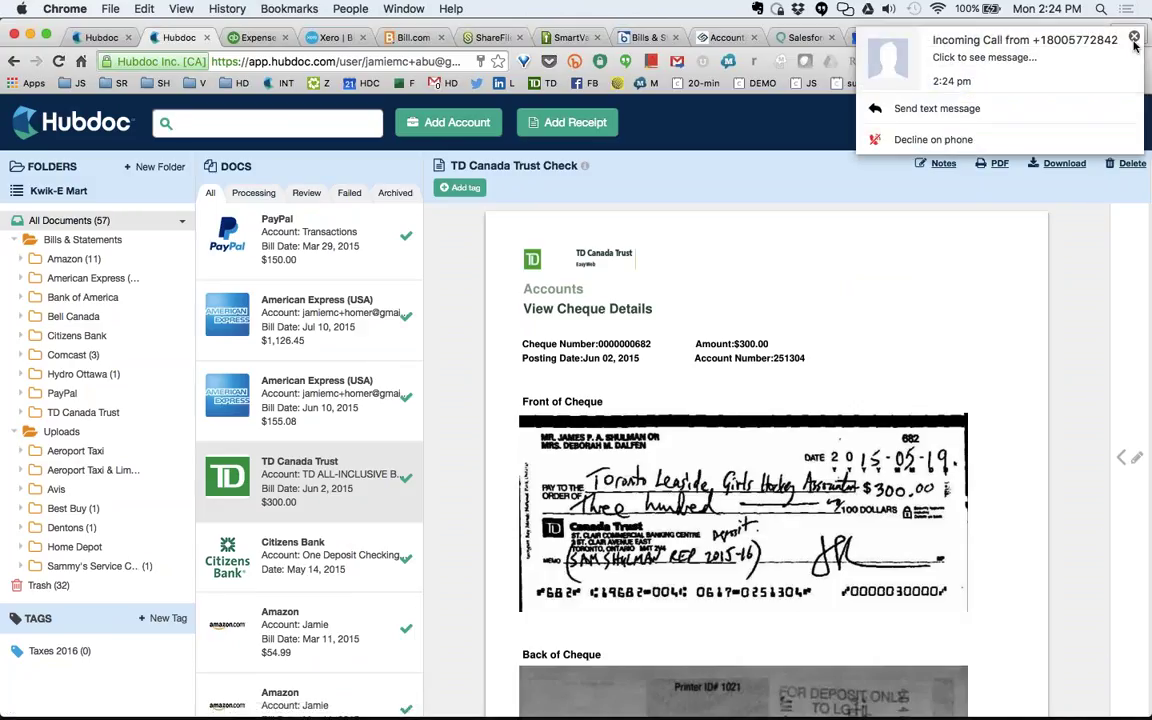
{"action": "left_click", "coordinate": [1134, 40]}
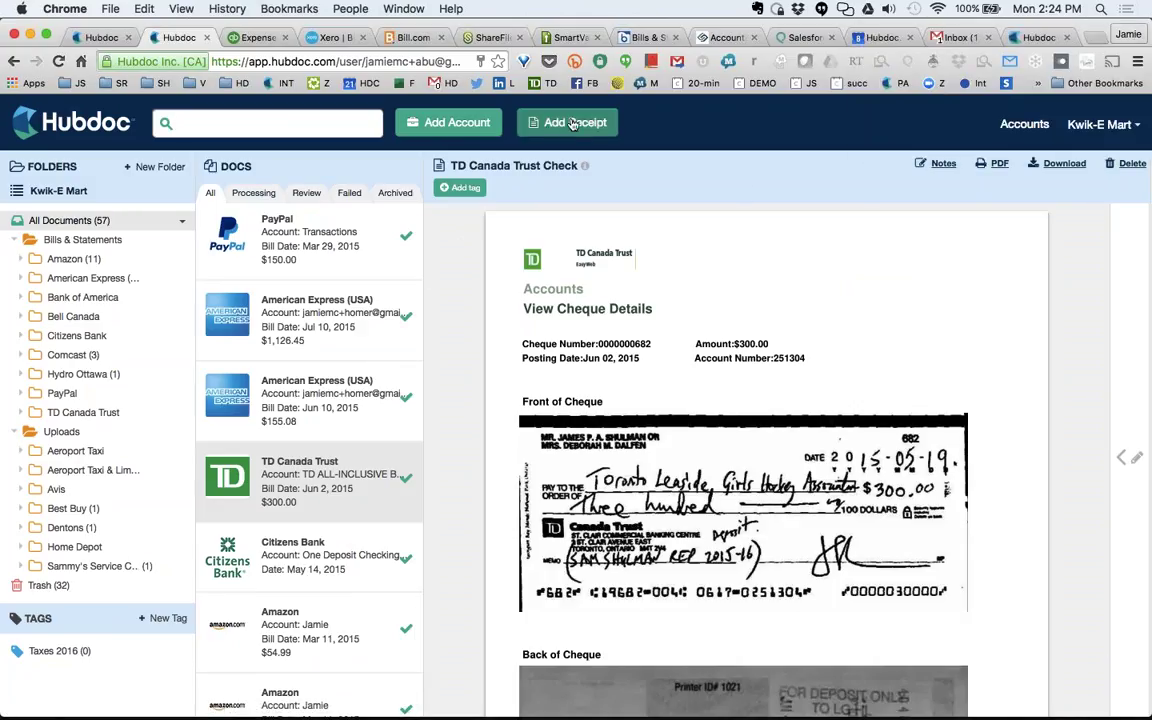
Open the Jul 10 $1,126.45 American Express statement and review, then close, the Add Receipt options.
{"action": "scroll", "coordinate": [358, 314], "scroll_direction": "up", "scroll_amount": 1}
{"action": "left_click", "coordinate": [337, 342]}
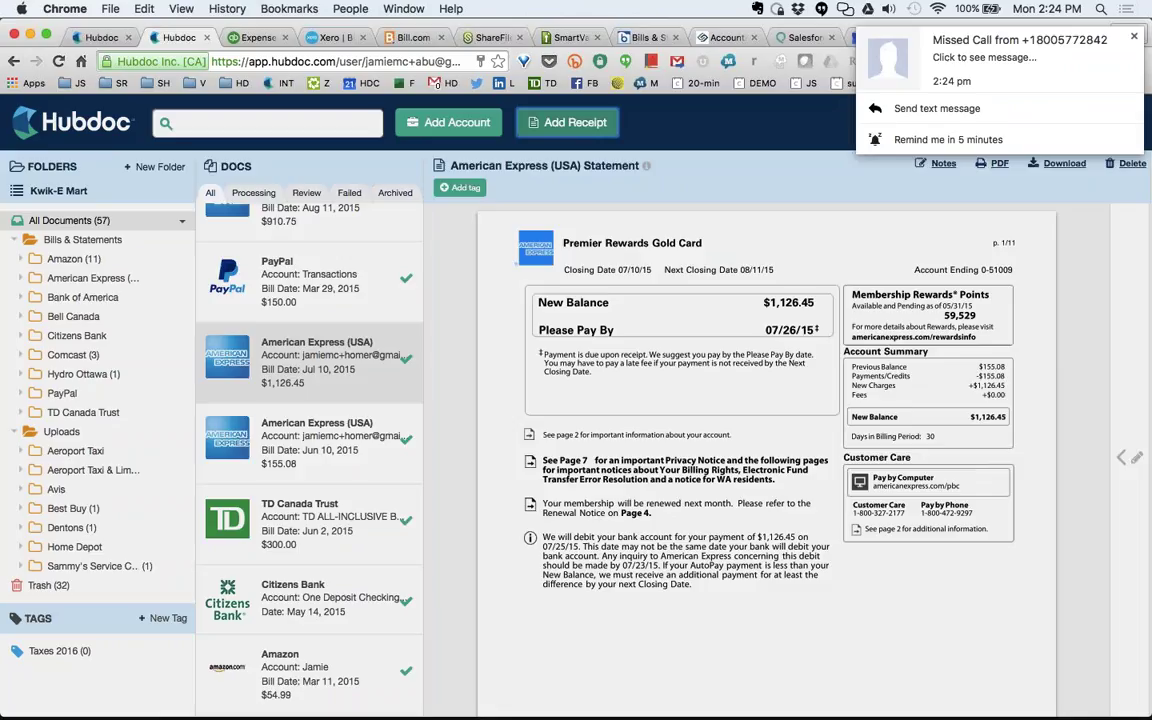
{"action": "left_click", "coordinate": [567, 122]}
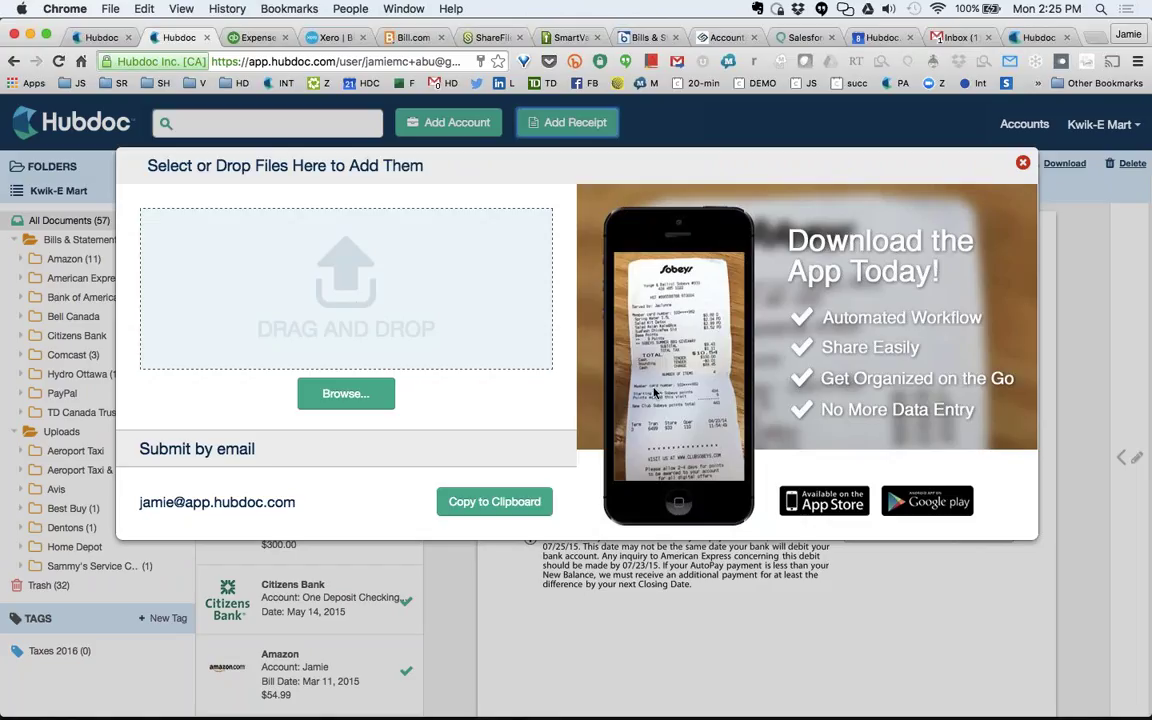
{"action": "left_click", "coordinate": [1022, 163]}
Browse the Docs list, viewing the Best Buy receipt and then the Dentons invoice.
{"action": "scroll", "coordinate": [268, 458], "scroll_direction": "up", "scroll_amount": 15}
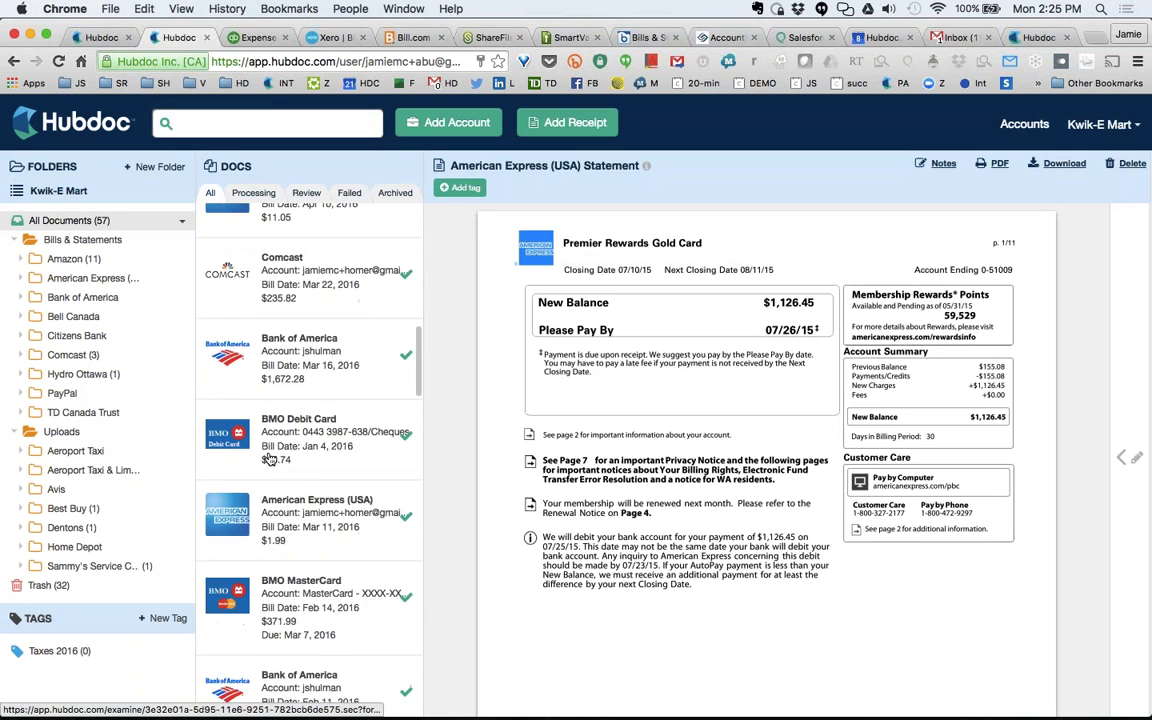
{"action": "scroll", "coordinate": [268, 458], "scroll_direction": "down", "scroll_amount": 5}
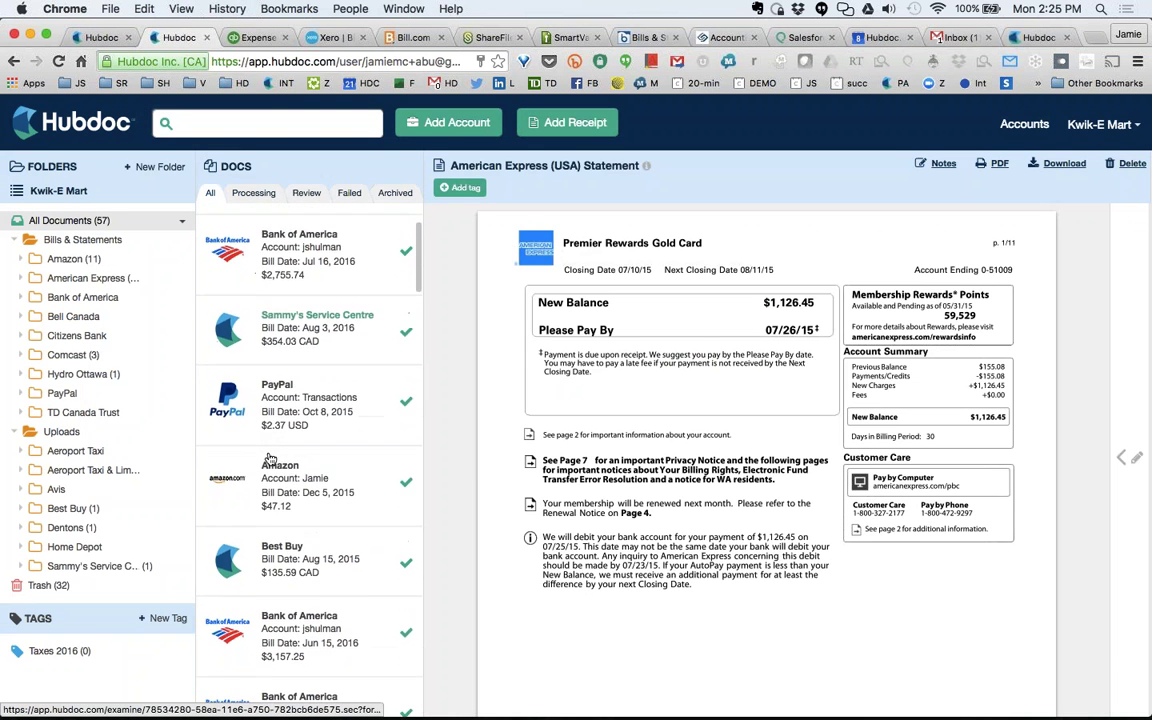
{"action": "left_click", "coordinate": [291, 518]}
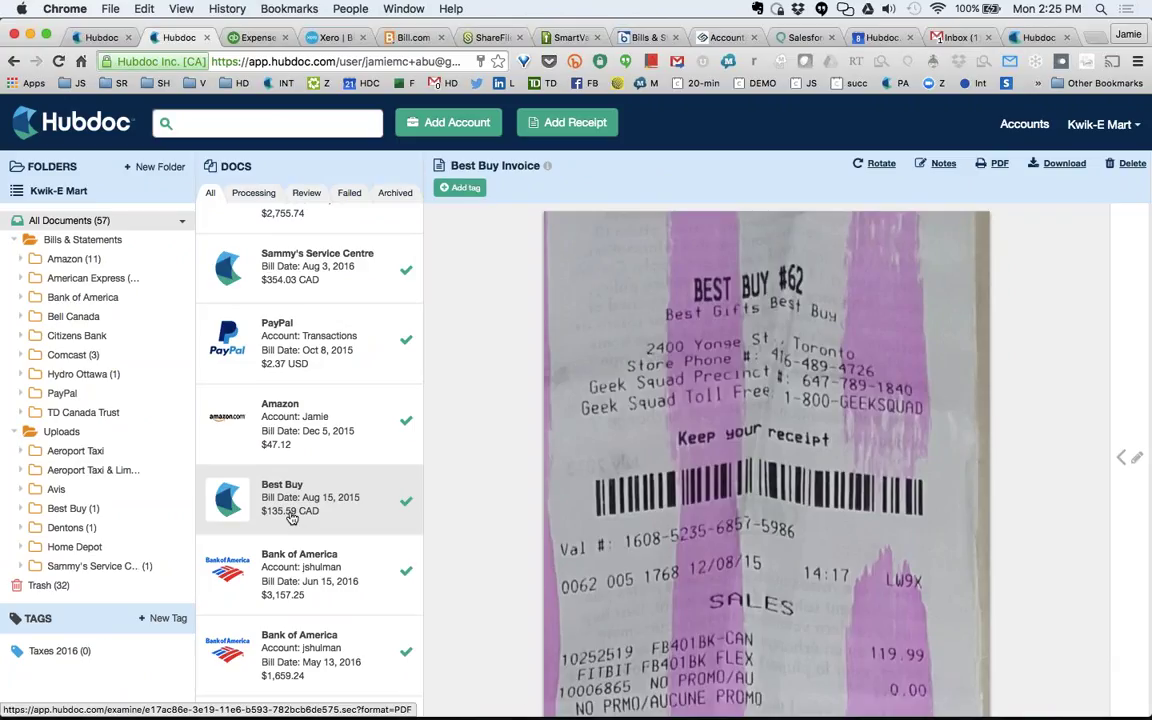
{"action": "scroll", "coordinate": [291, 518], "scroll_direction": "down", "scroll_amount": 10}
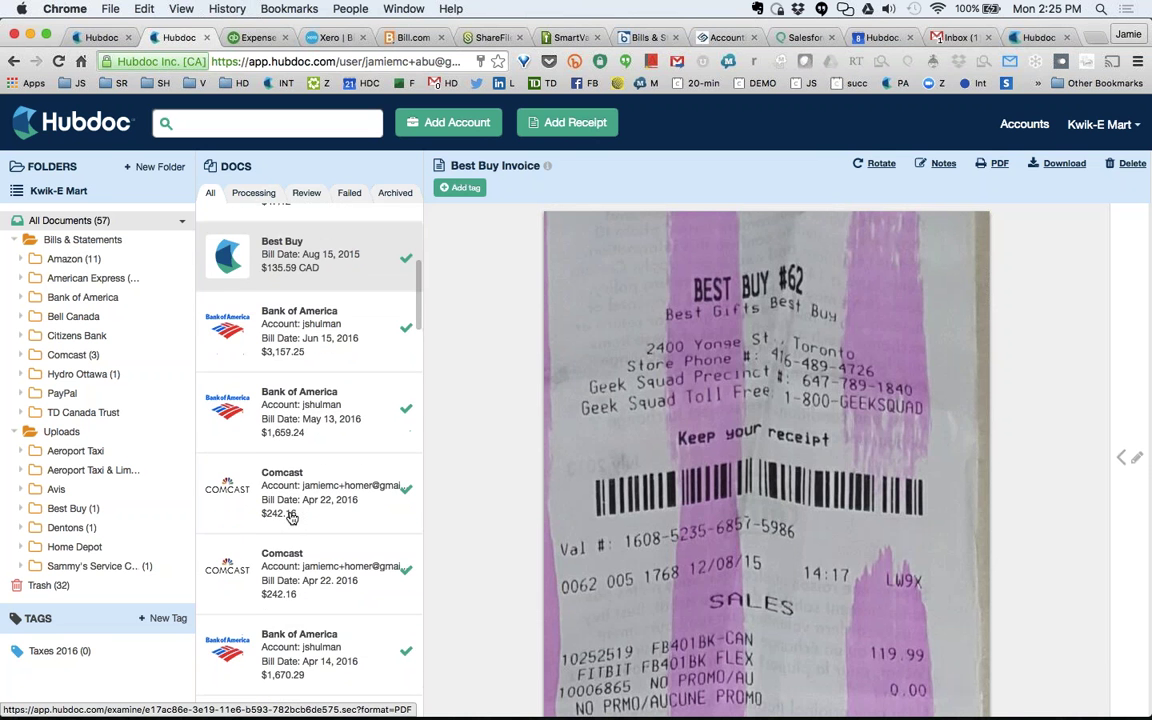
{"action": "scroll", "coordinate": [291, 518], "scroll_direction": "down", "scroll_amount": 15}
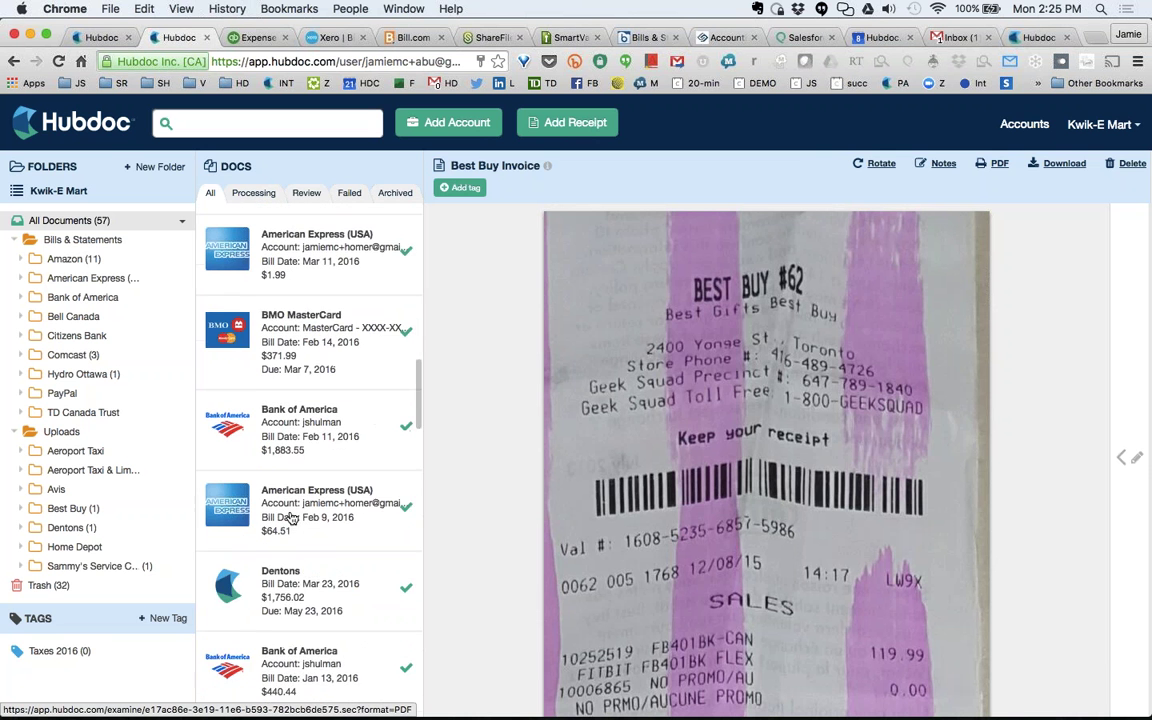
{"action": "scroll", "coordinate": [298, 378], "scroll_direction": "up", "scroll_amount": 1}
{"action": "left_click", "coordinate": [328, 327]}
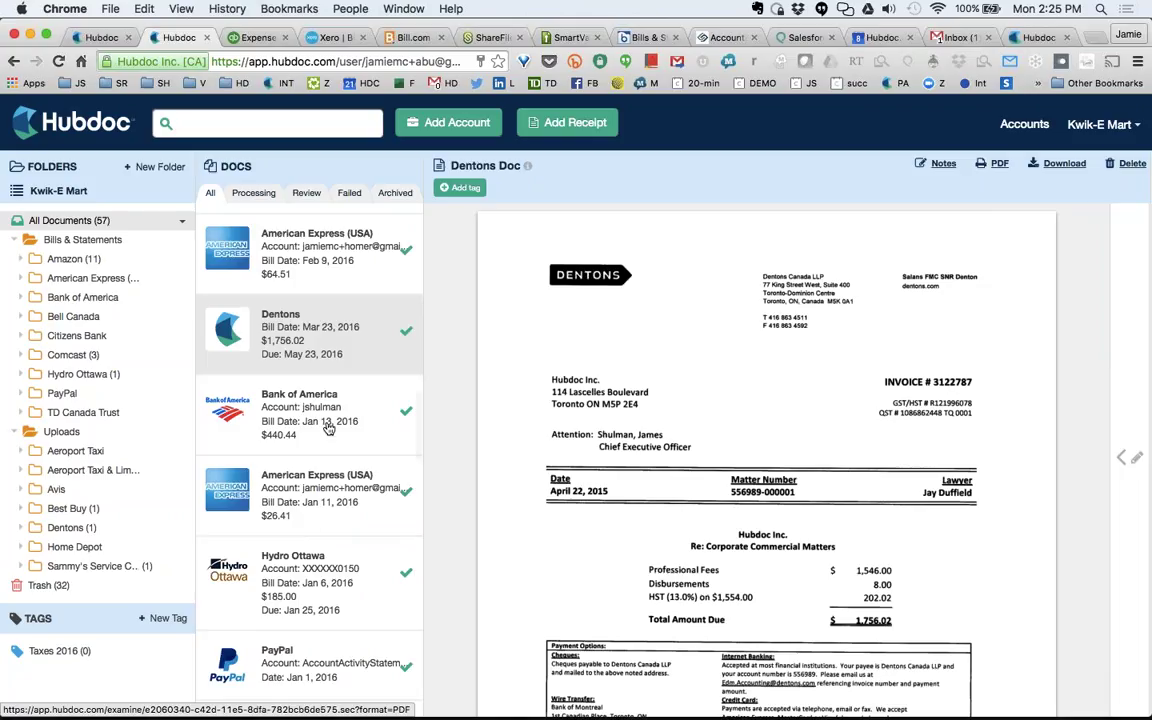
Check the Hydro Ottawa invoice, then reopen the $1,756.02 Dentons invoice.
{"action": "left_click", "coordinate": [315, 568]}
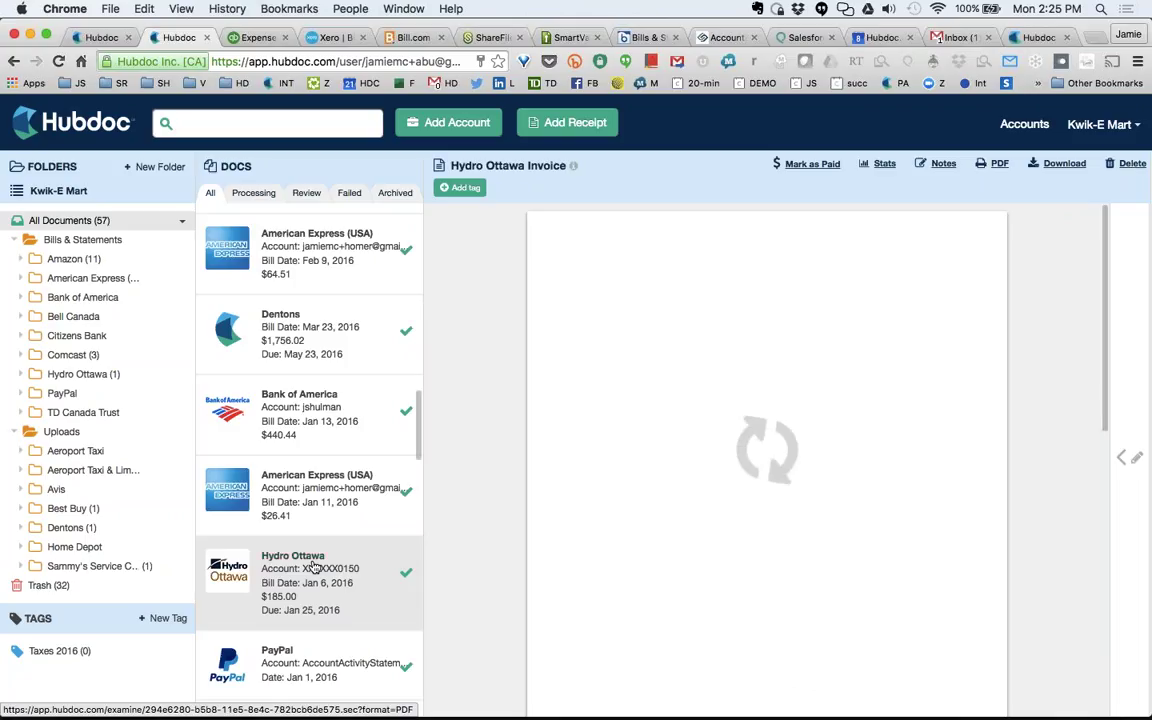
{"action": "scroll", "coordinate": [329, 525], "scroll_direction": "up", "scroll_amount": 5}
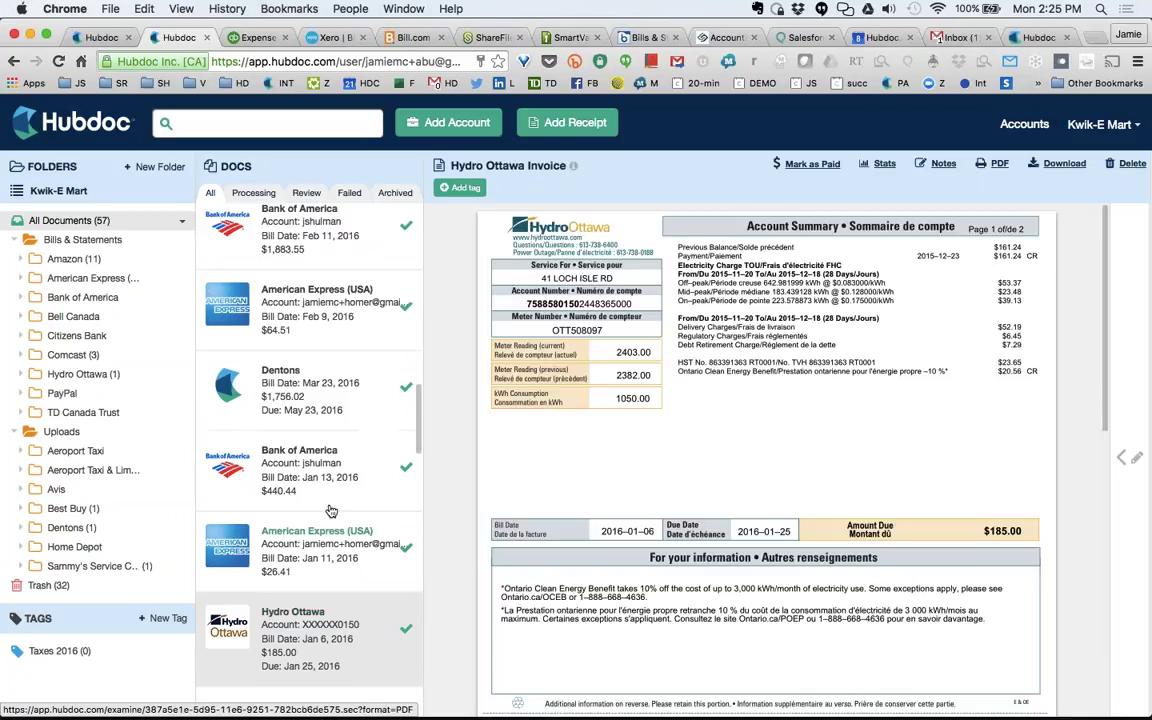
{"action": "scroll", "coordinate": [331, 511], "scroll_direction": "up", "scroll_amount": 5}
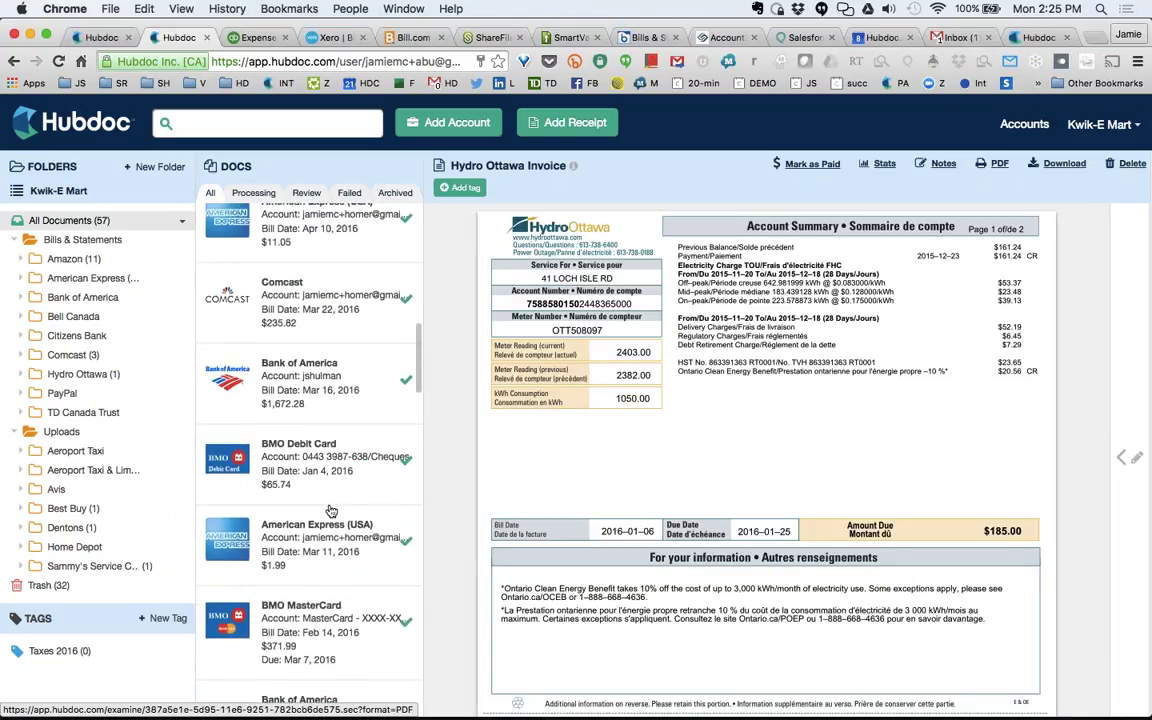
{"action": "scroll", "coordinate": [331, 511], "scroll_direction": "down", "scroll_amount": 4}
{"action": "scroll", "coordinate": [330, 511], "scroll_direction": "down", "scroll_amount": 1}
{"action": "left_click", "coordinate": [326, 525]}
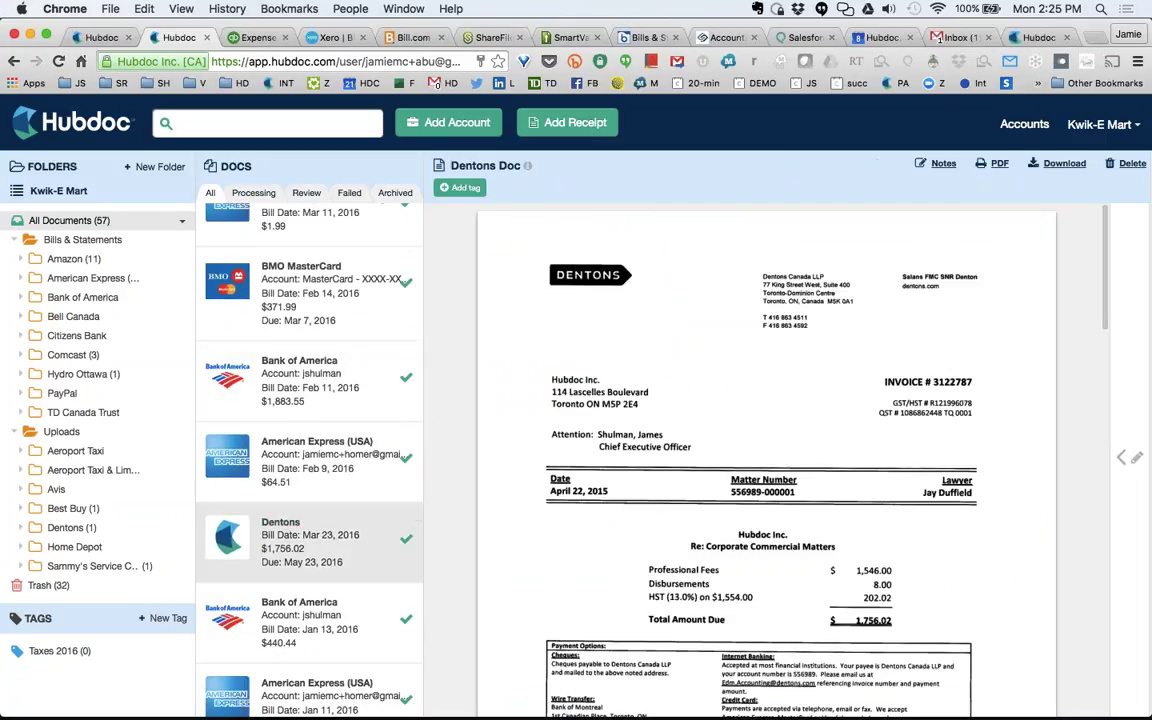
Expand the Dentons invoice's details panel, review its Destinations, and open QBO re-publish settings.
{"action": "left_click", "coordinate": [1133, 397]}
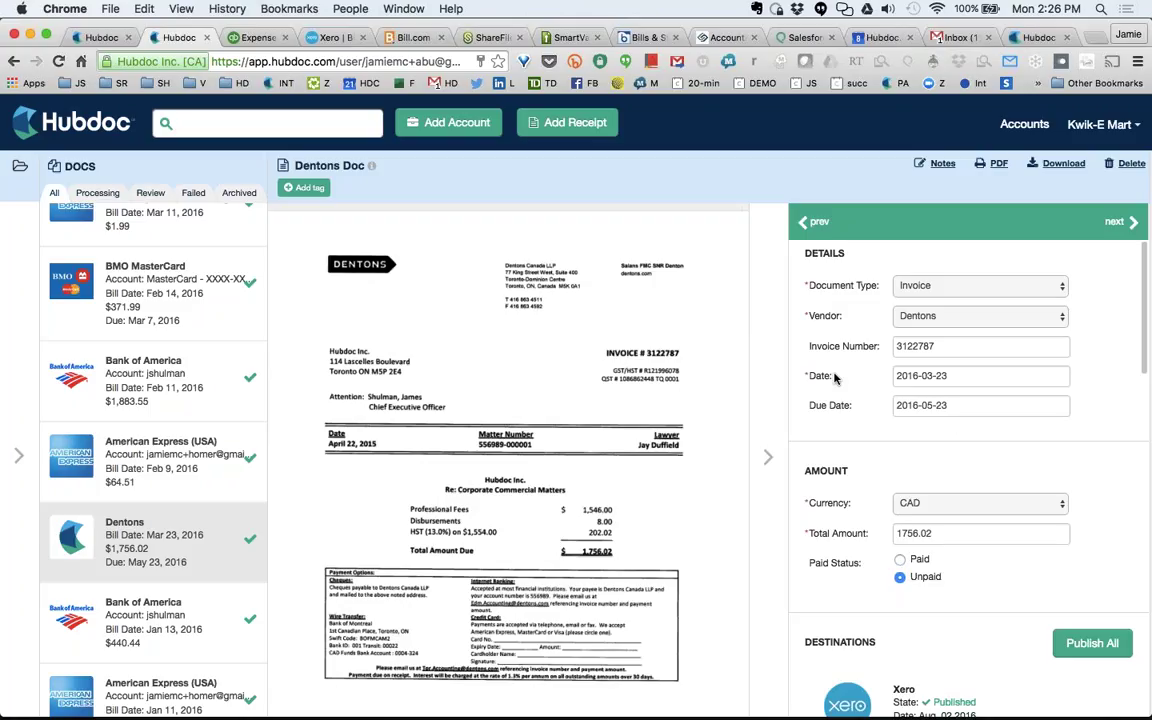
{"action": "scroll", "coordinate": [835, 377], "scroll_direction": "down", "scroll_amount": 5}
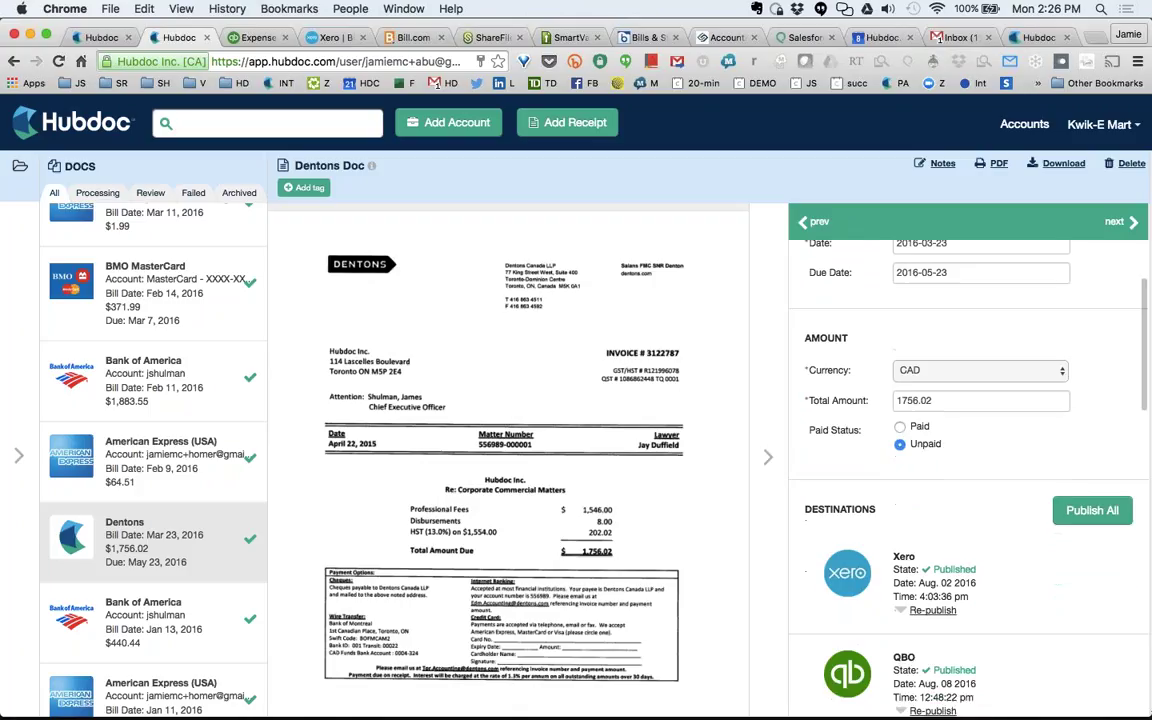
{"action": "scroll", "coordinate": [968, 450], "scroll_direction": "up", "scroll_amount": 4}
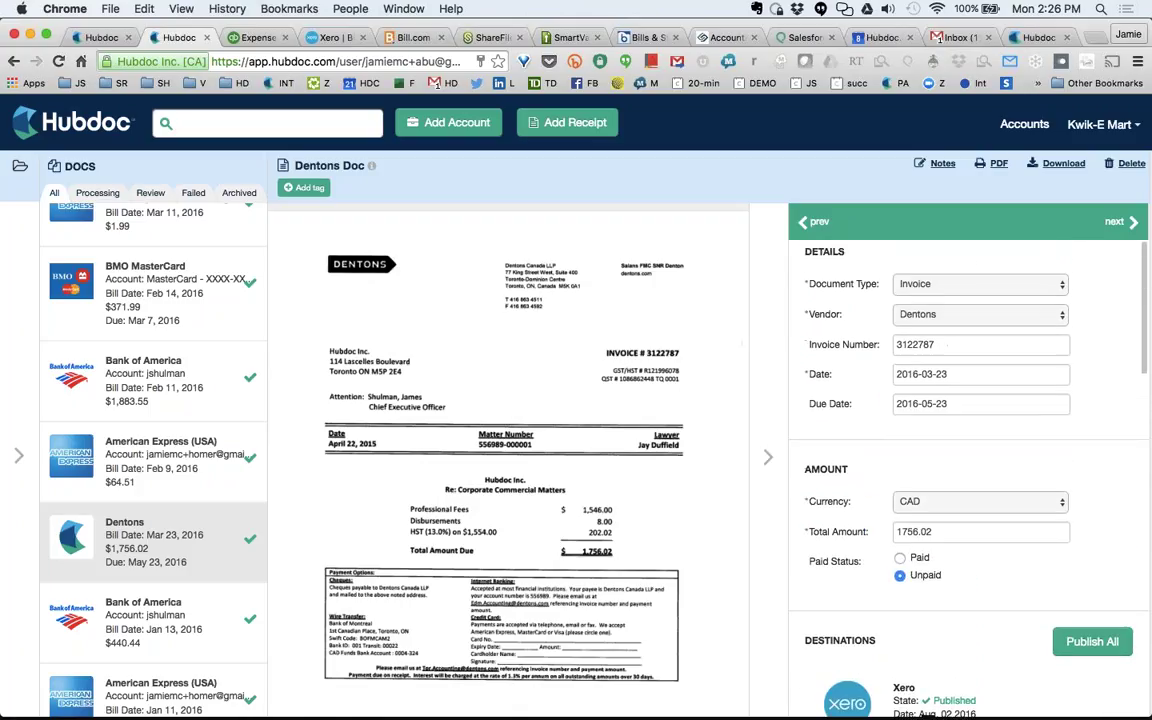
{"action": "scroll", "coordinate": [968, 450], "scroll_direction": "down", "scroll_amount": 10}
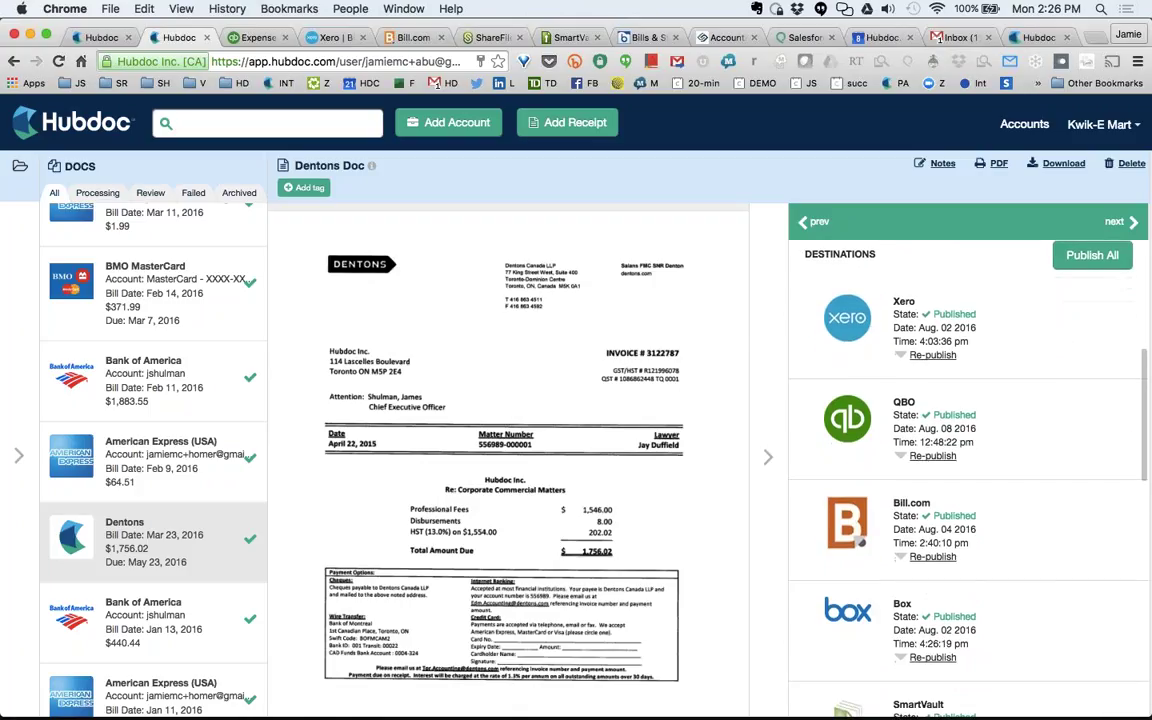
{"action": "scroll", "coordinate": [968, 450], "scroll_direction": "down", "scroll_amount": 15}
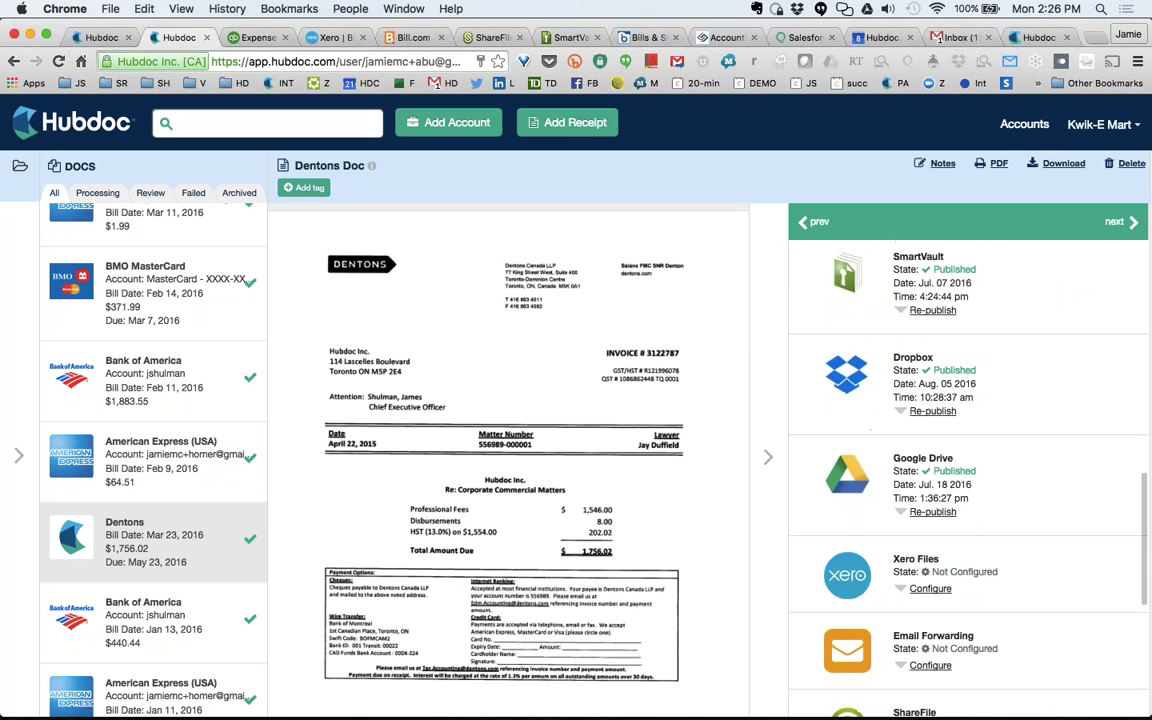
{"action": "scroll", "coordinate": [968, 450], "scroll_direction": "down", "scroll_amount": 5}
{"action": "scroll", "coordinate": [968, 450], "scroll_direction": "up", "scroll_amount": 10}
{"action": "scroll", "coordinate": [968, 450], "scroll_direction": "up", "scroll_amount": 10}
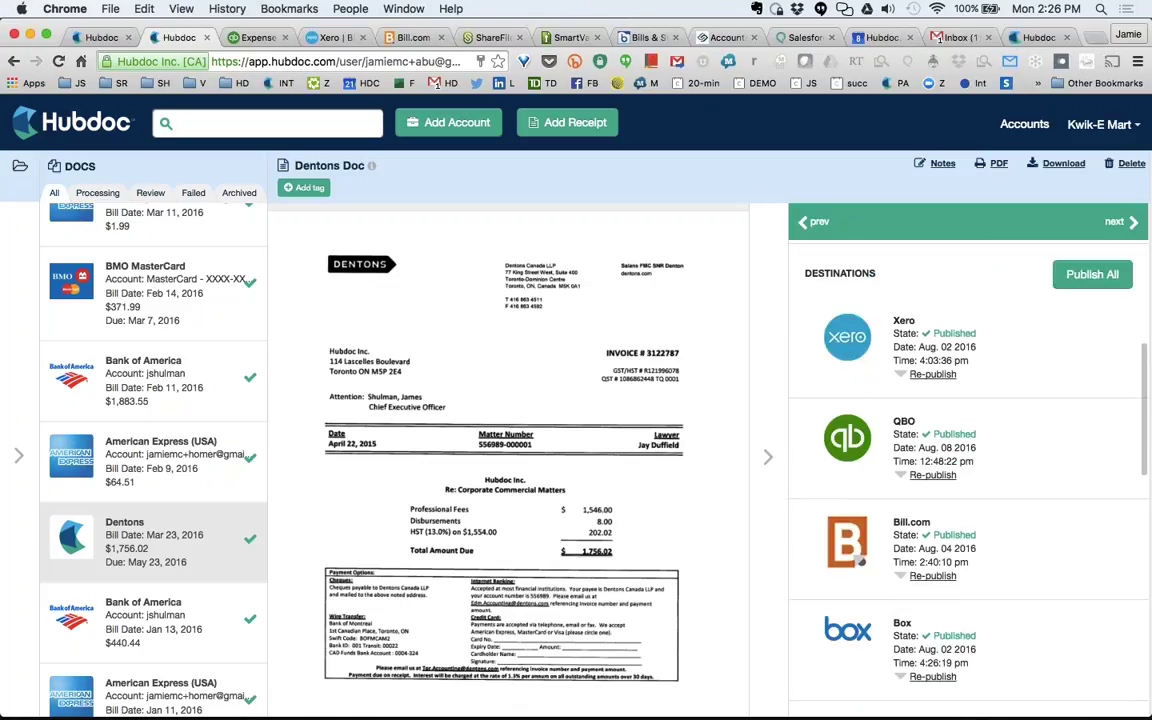
{"action": "left_click", "coordinate": [932, 475]}
Confirm the QBO form keeps Bill, Legal and professional fees, and vendor Dentons.
{"action": "scroll", "coordinate": [968, 450], "scroll_direction": "down", "scroll_amount": 2}
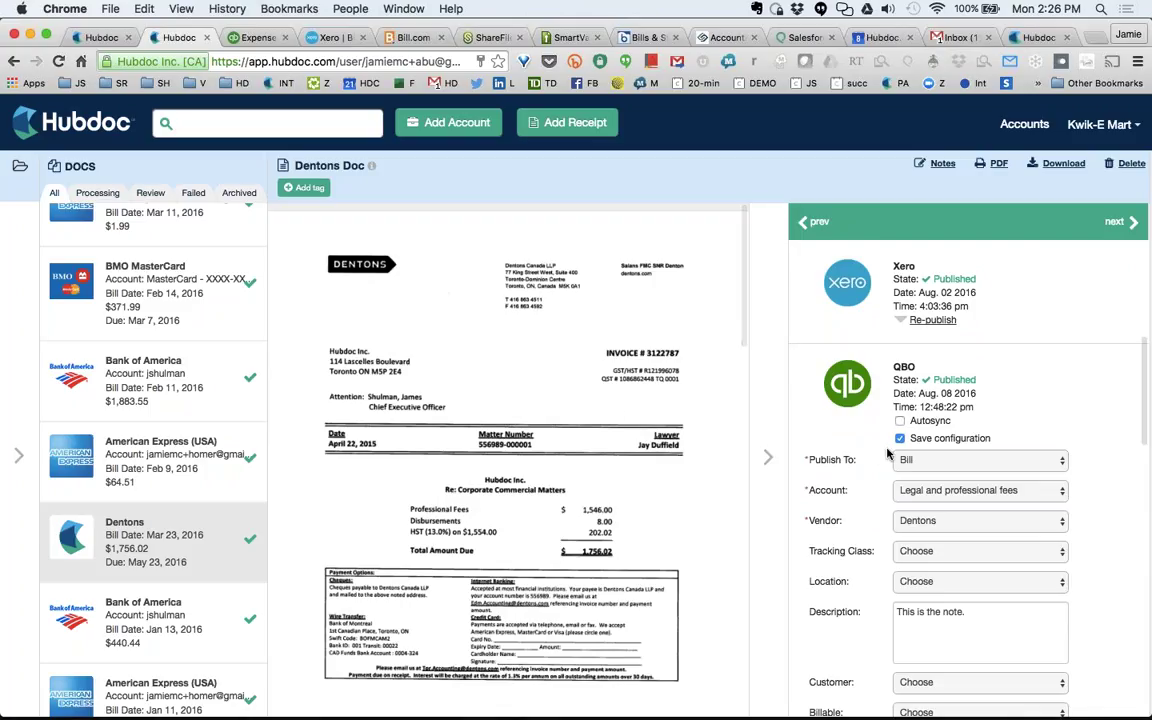
{"action": "left_click", "coordinate": [960, 462]}
{"action": "left_click", "coordinate": [948, 462]}
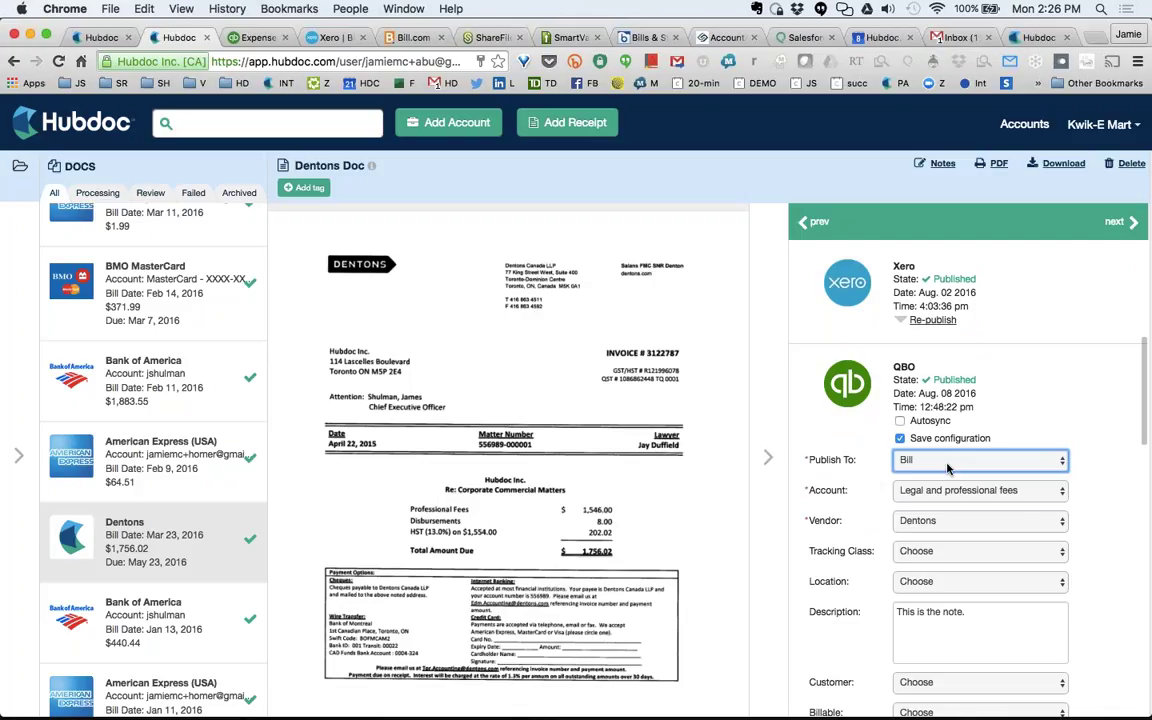
{"action": "left_click", "coordinate": [929, 491]}
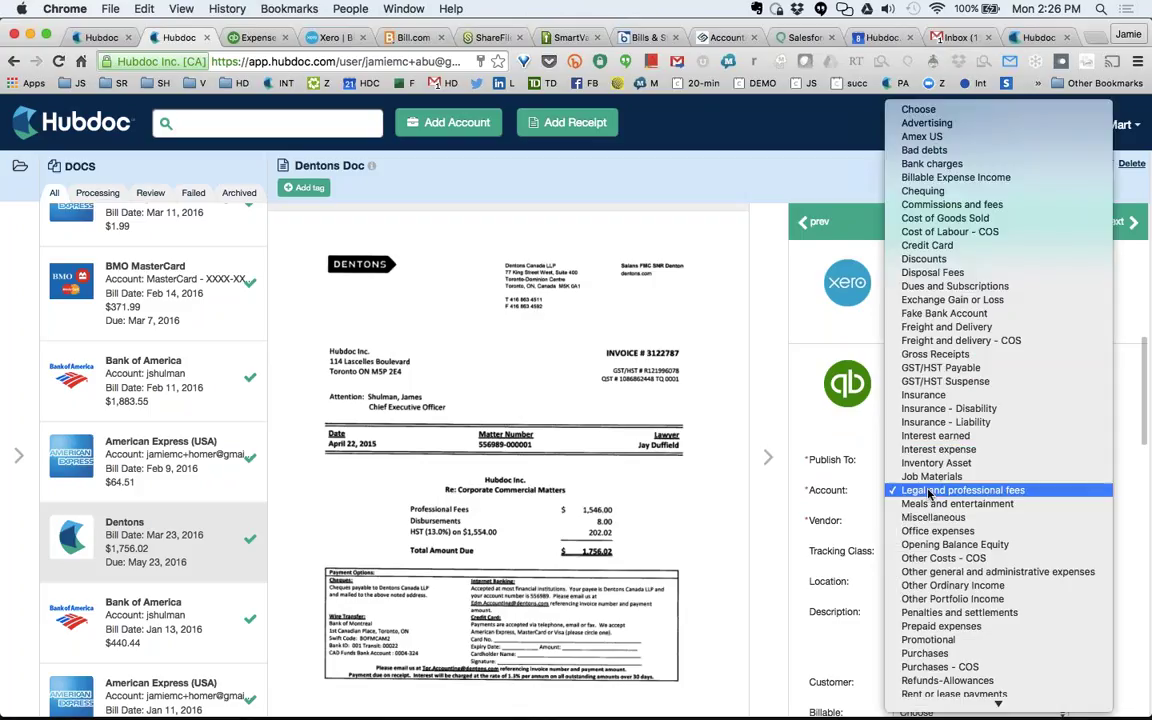
{"action": "left_click", "coordinate": [929, 491]}
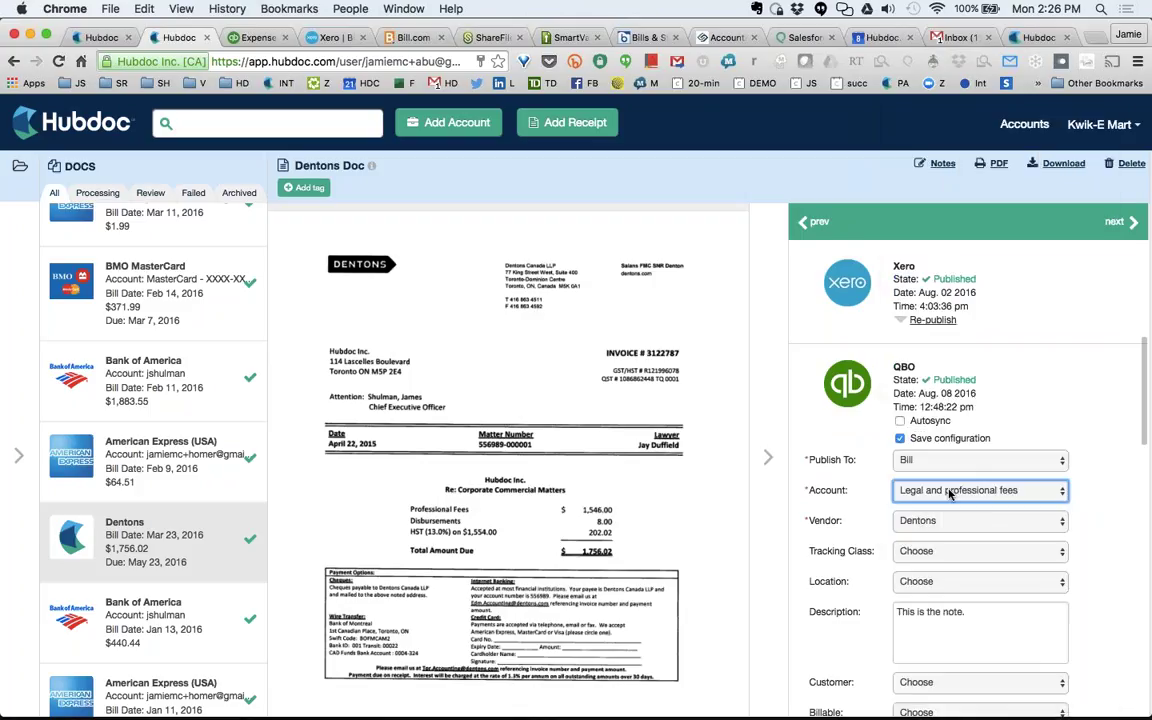
{"action": "left_click", "coordinate": [920, 522]}
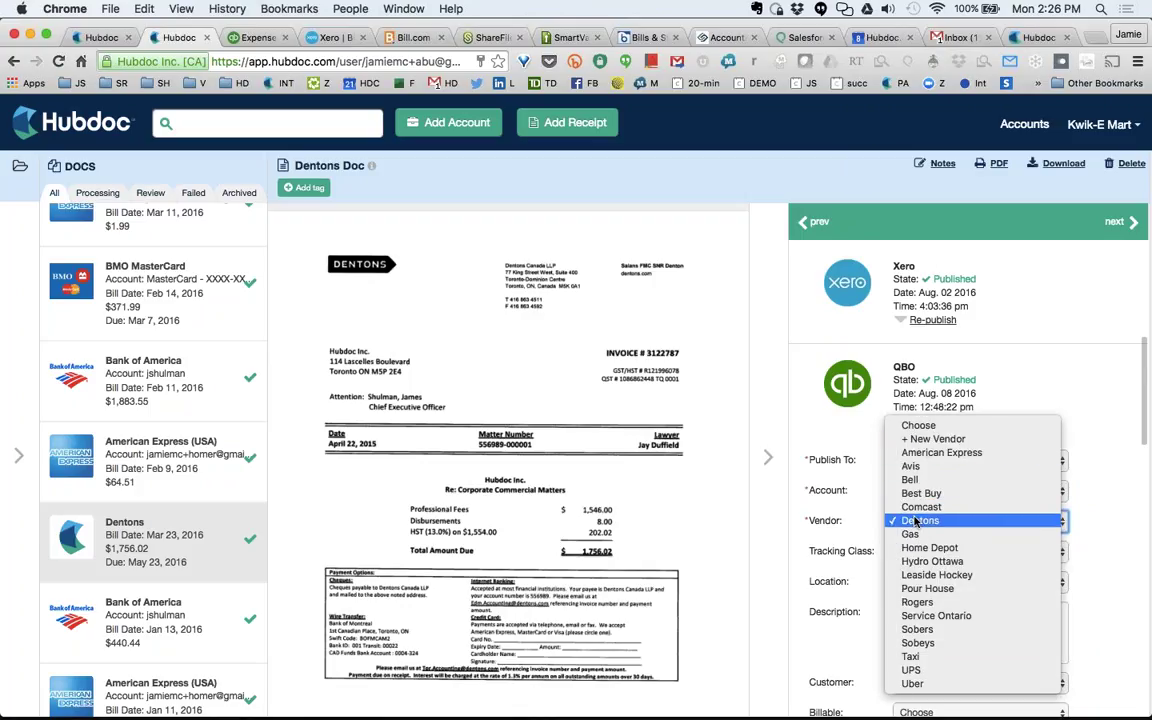
{"action": "left_click", "coordinate": [915, 521]}
{"action": "left_click", "coordinate": [915, 521]}
{"action": "left_click", "coordinate": [915, 521]}
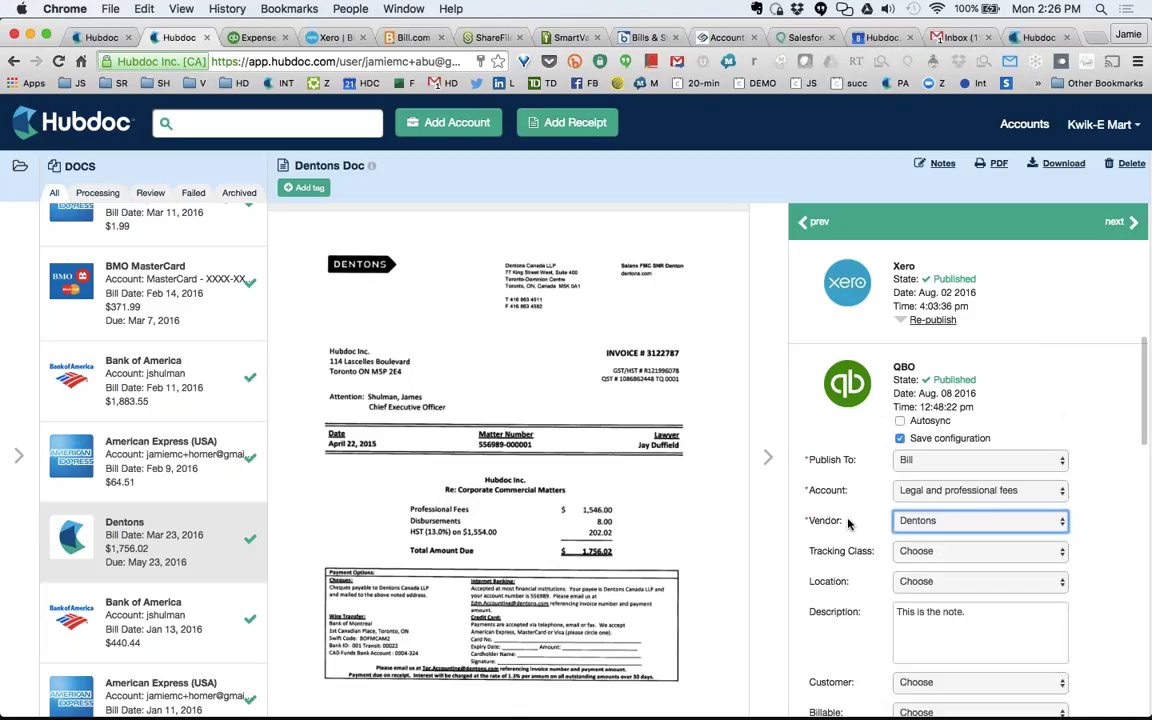
Turn on Autosync so the Dentons invoice starts publishing to QBO.
{"action": "scroll", "coordinate": [848, 524], "scroll_direction": "down", "scroll_amount": 1}
{"action": "scroll", "coordinate": [848, 524], "scroll_direction": "down", "scroll_amount": 5}
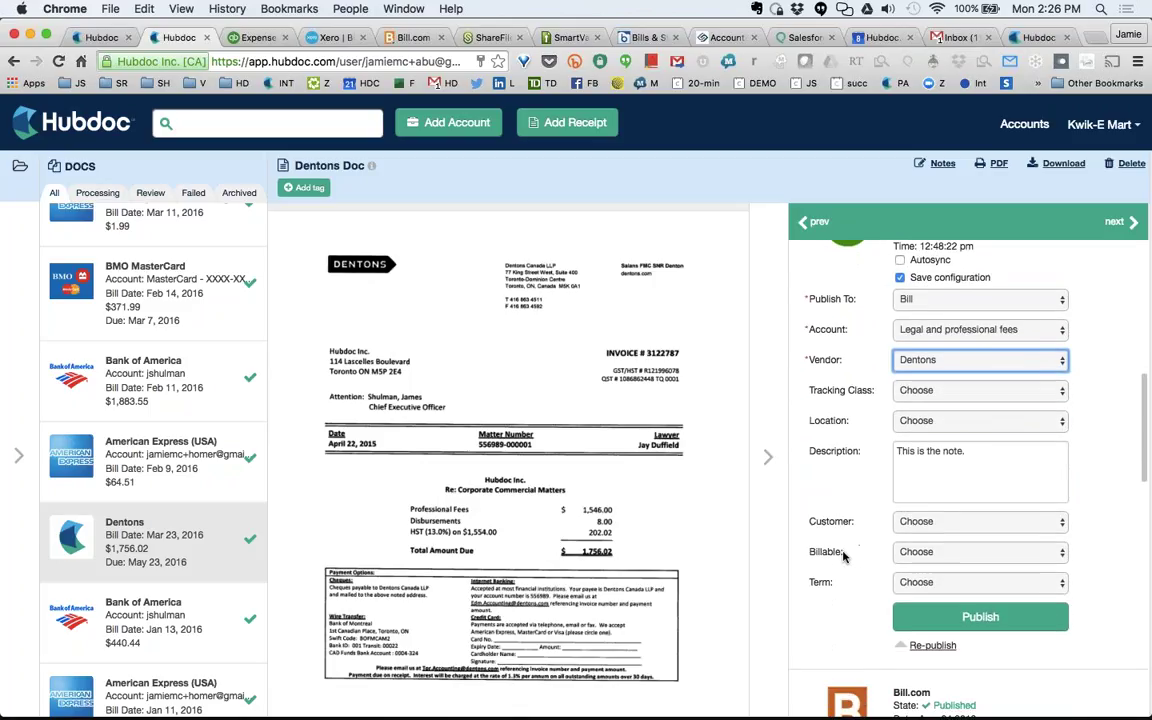
{"action": "scroll", "coordinate": [868, 545], "scroll_direction": "up", "scroll_amount": 2}
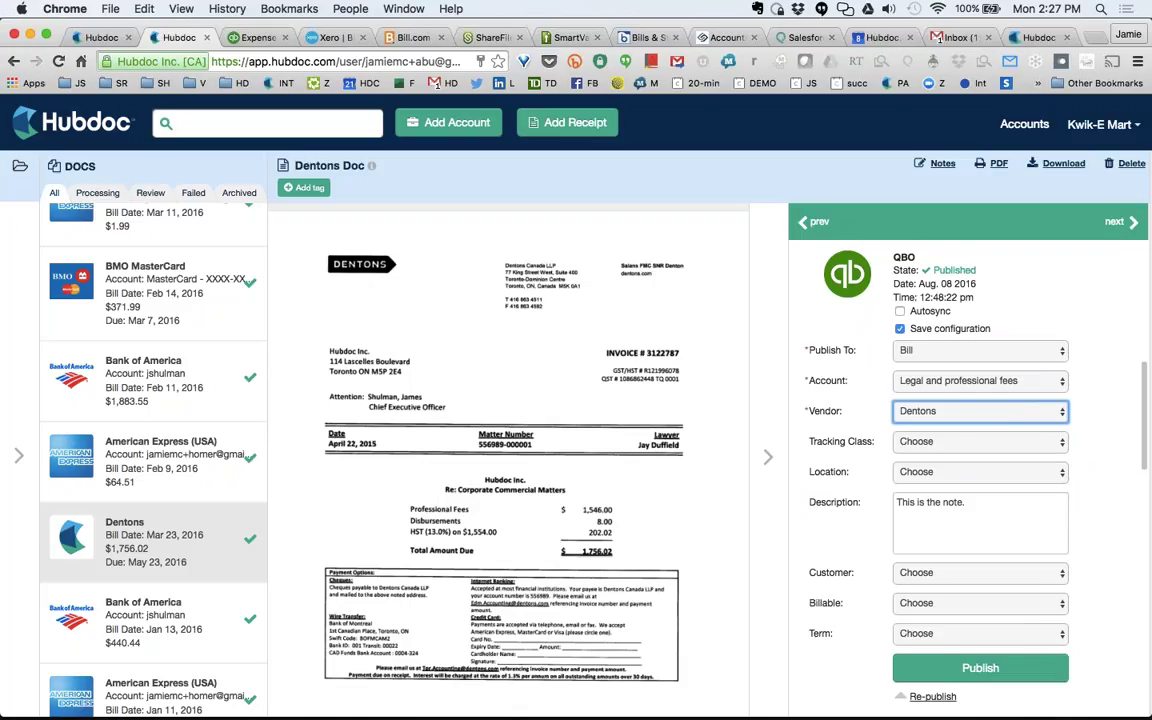
{"action": "left_click", "coordinate": [900, 330]}
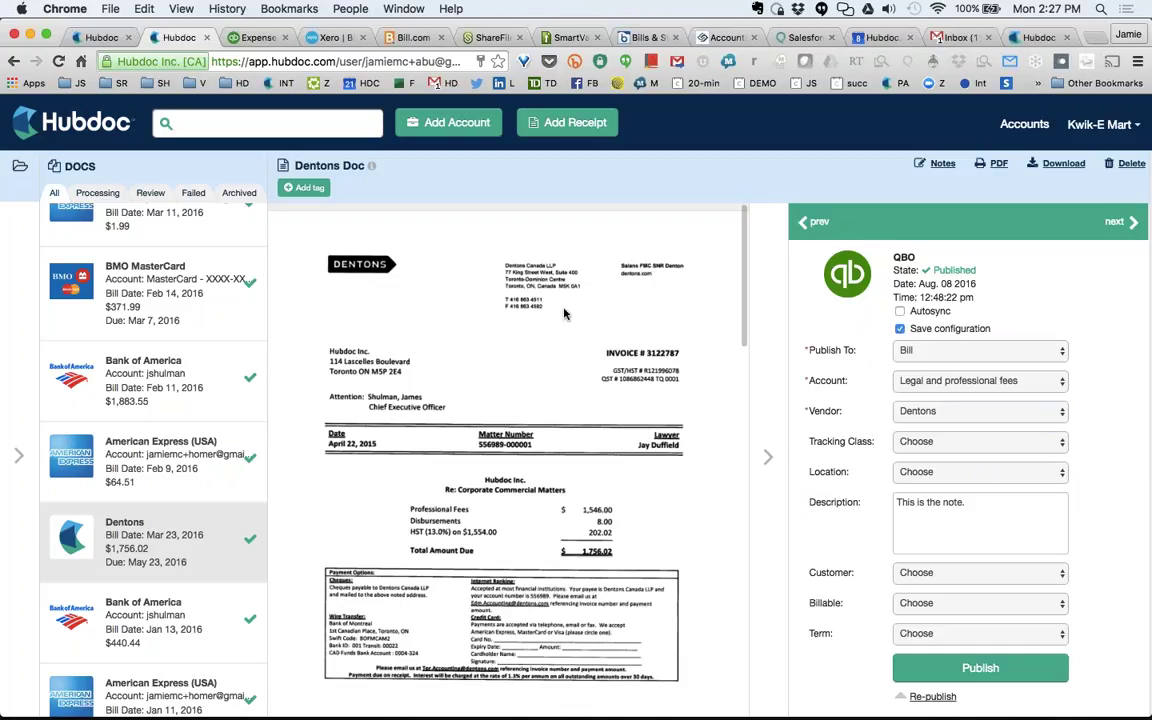
{"action": "left_click", "coordinate": [912, 314]}
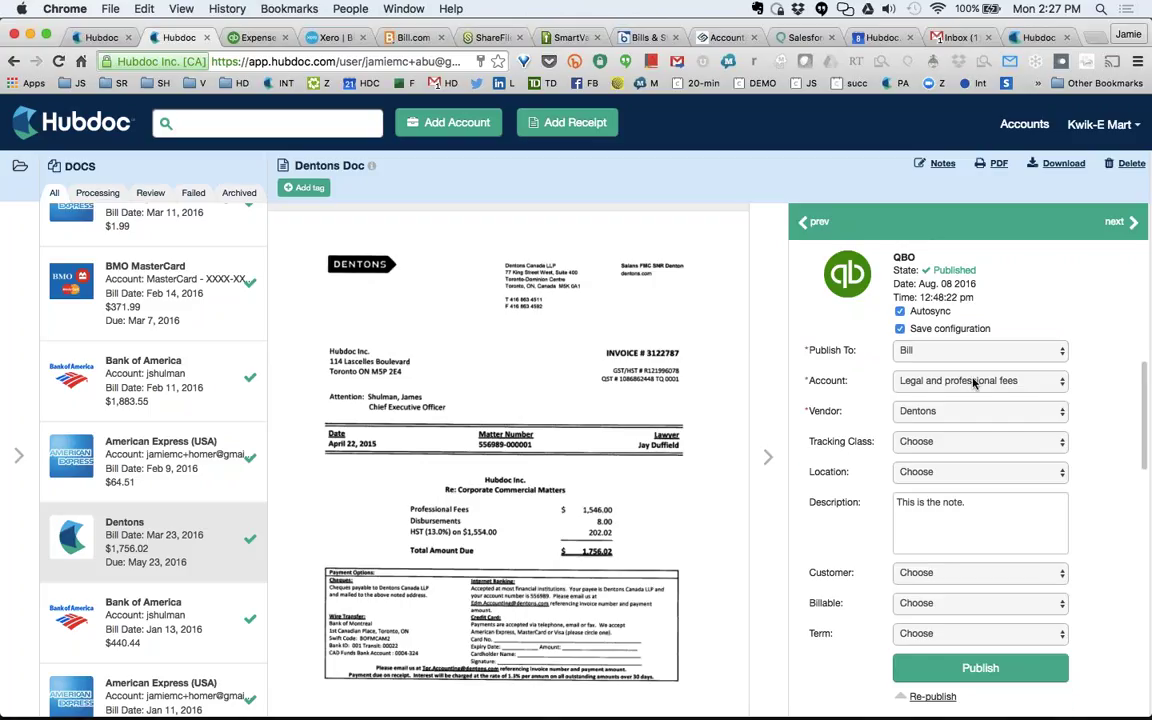
{"action": "scroll", "coordinate": [973, 383], "scroll_direction": "up", "scroll_amount": 5}
{"action": "scroll", "coordinate": [985, 442], "scroll_direction": "down", "scroll_amount": 4}
{"action": "scroll", "coordinate": [985, 442], "scroll_direction": "down", "scroll_amount": 4}
Re-publish the Dentons invoice to QBO and Xero, then view QuickBooks expense transactions.
{"action": "left_click", "coordinate": [982, 670]}
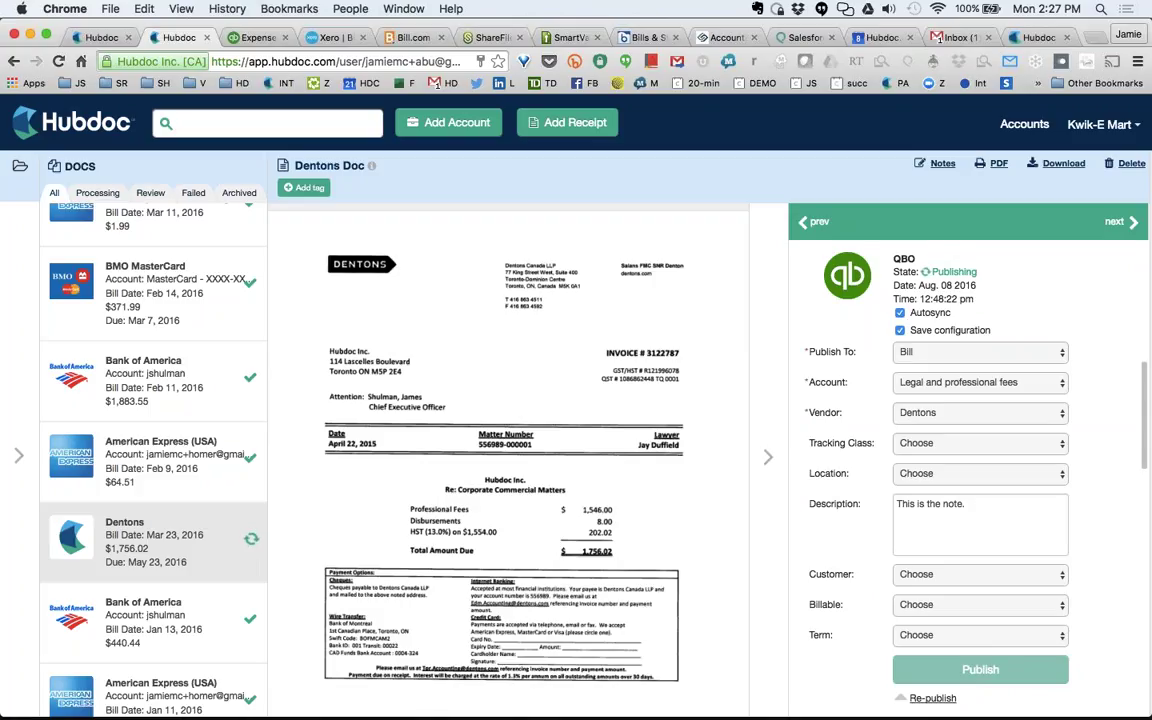
{"action": "scroll", "coordinate": [1003, 584], "scroll_direction": "up", "scroll_amount": 5}
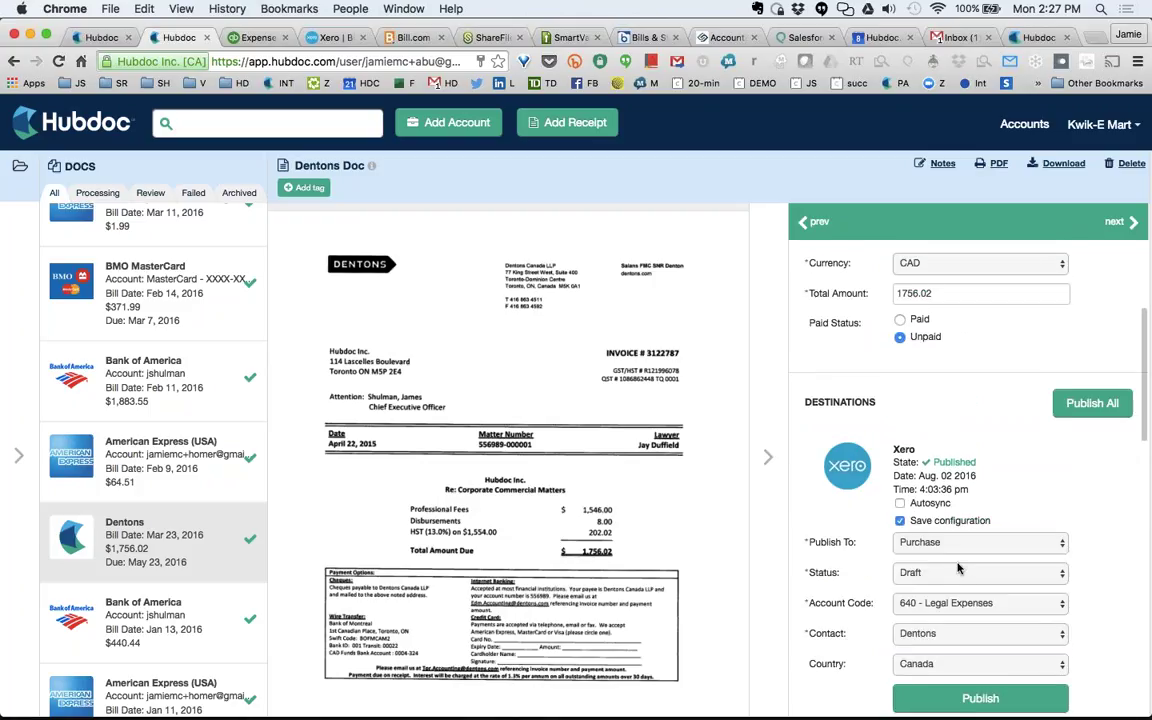
{"action": "scroll", "coordinate": [958, 568], "scroll_direction": "down", "scroll_amount": 2}
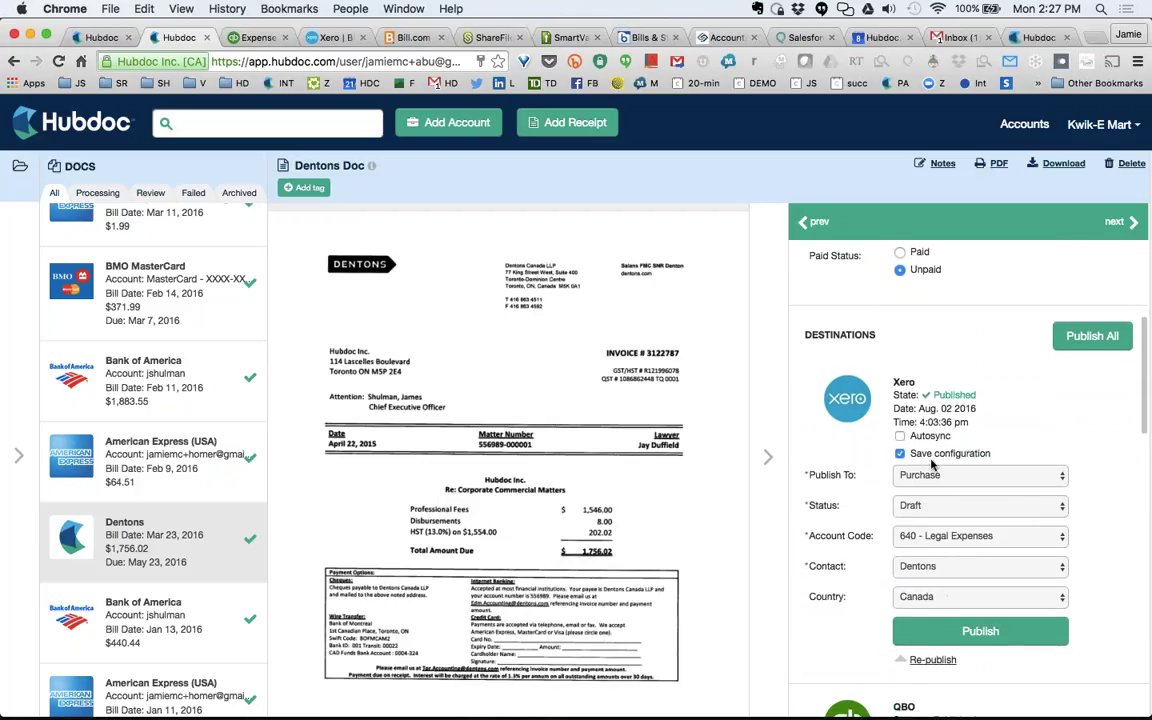
{"action": "left_click", "coordinate": [968, 630]}
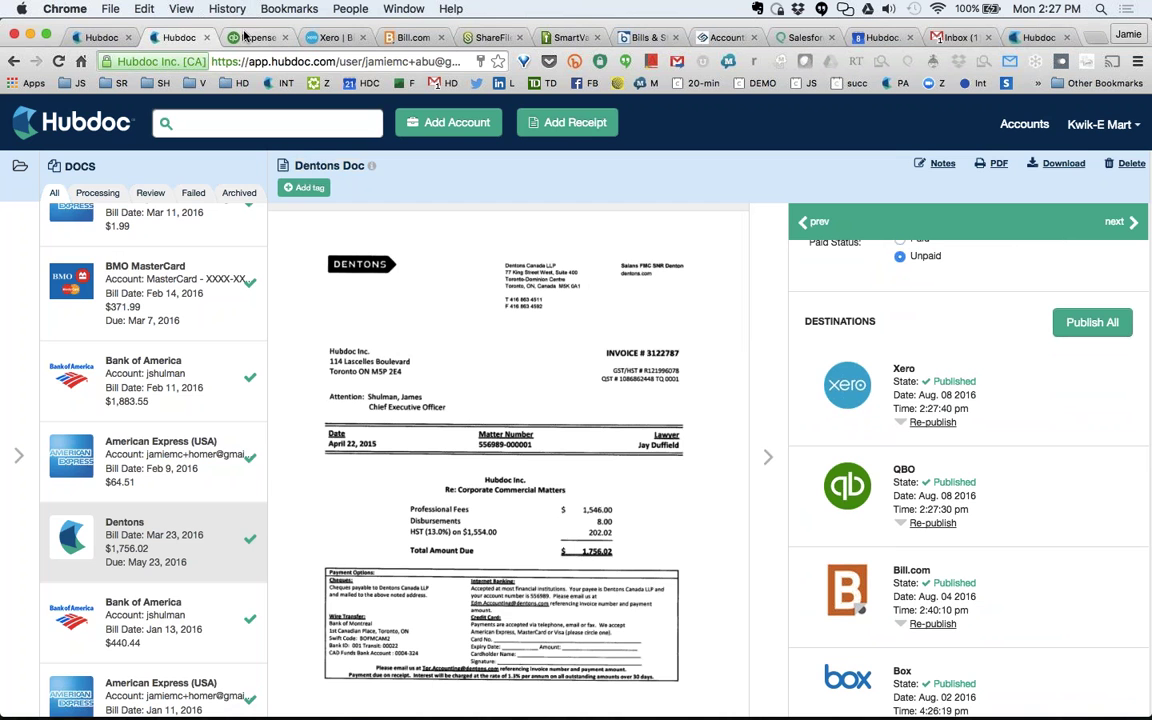
{"action": "left_click", "coordinate": [250, 37]}
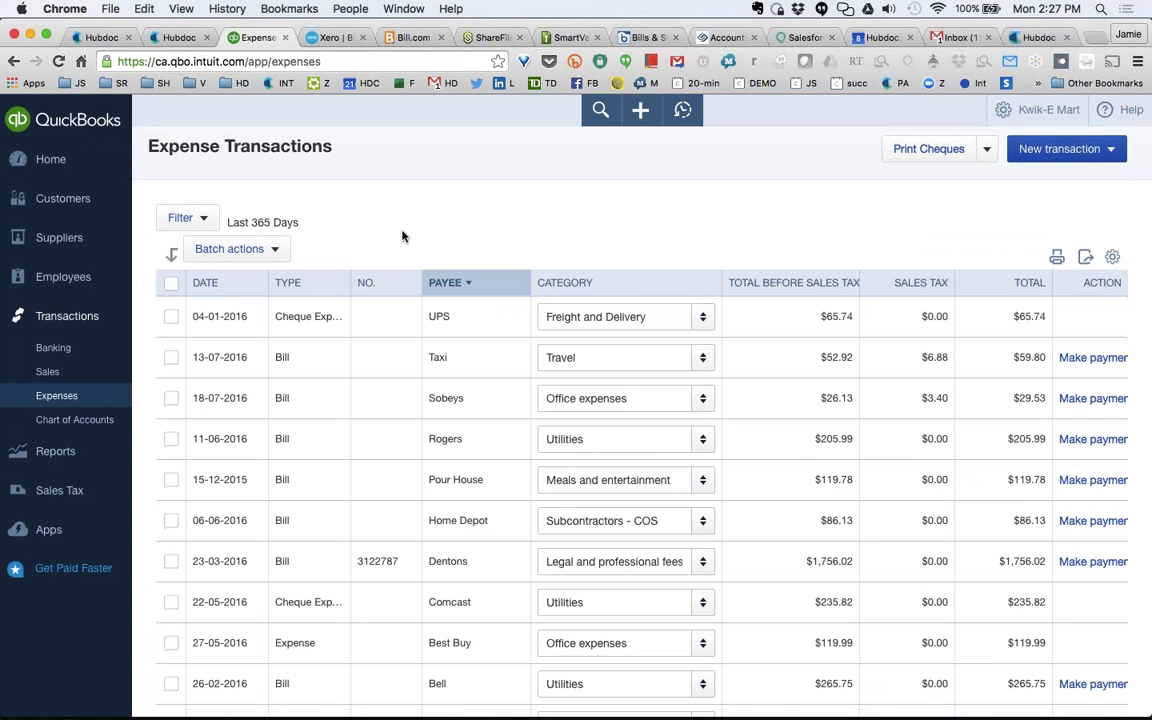
View the invoice PDF attached to Dentons bill 3122787 in QuickBooks Online, then close it.
{"action": "scroll", "coordinate": [402, 240], "scroll_direction": "down", "scroll_amount": 2}
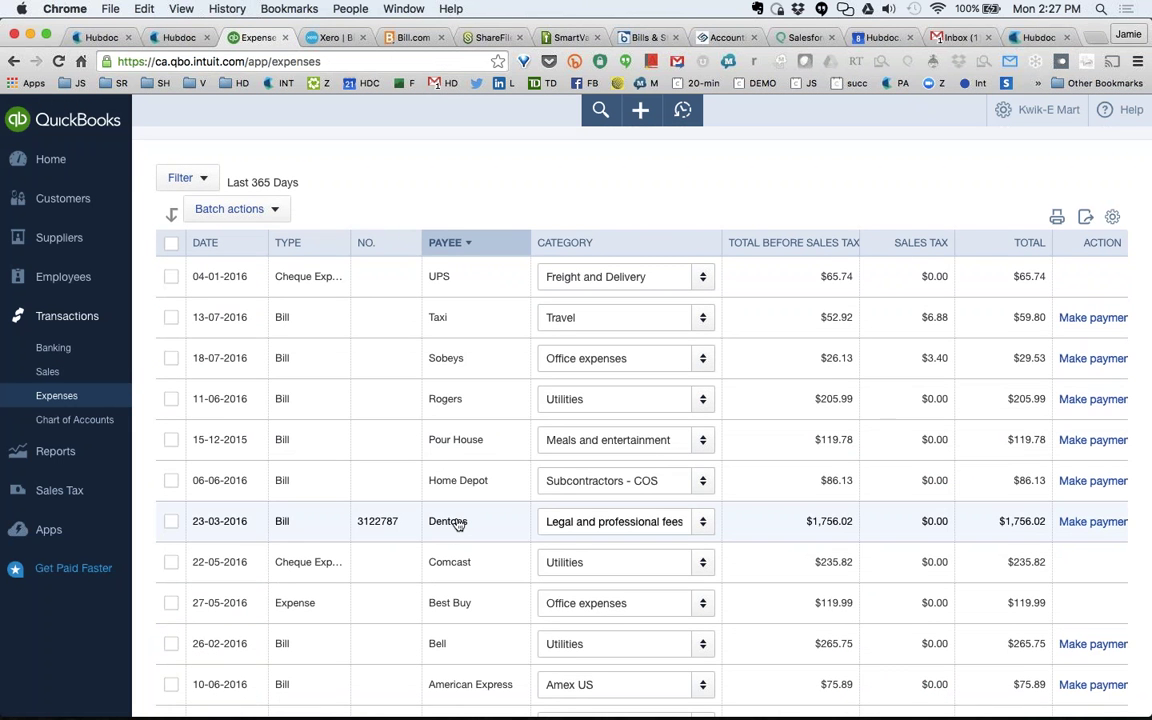
{"action": "left_click", "coordinate": [457, 524]}
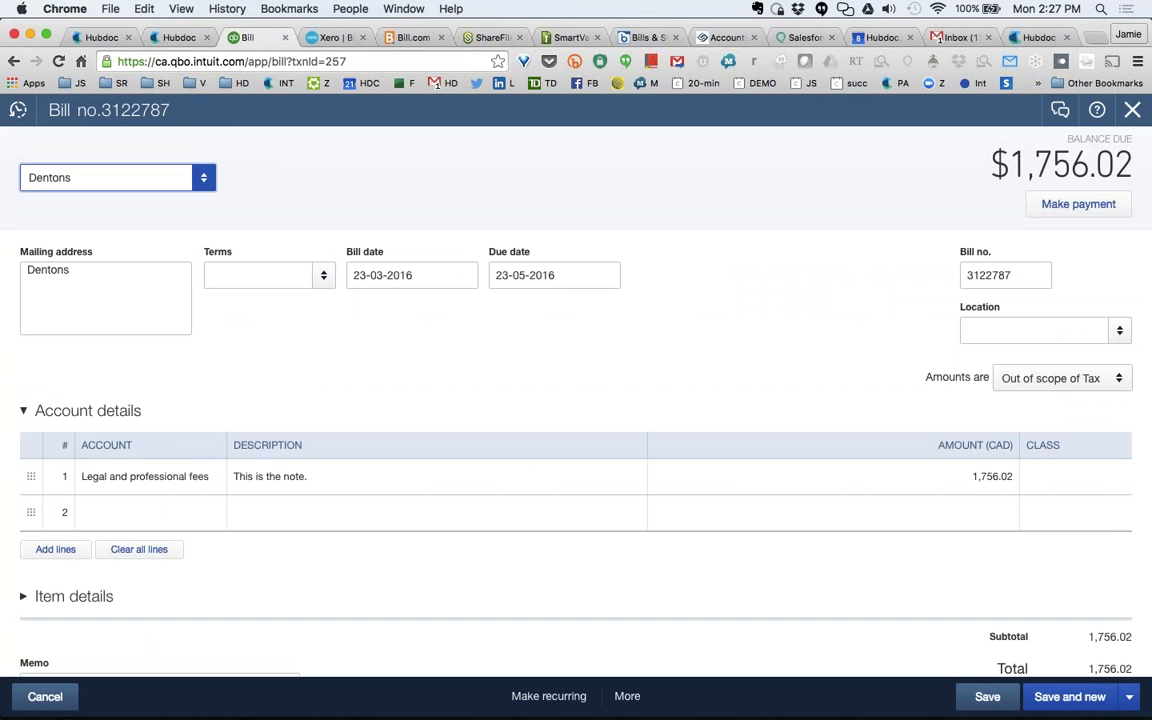
{"action": "scroll", "coordinate": [400, 512], "scroll_direction": "down", "scroll_amount": 5}
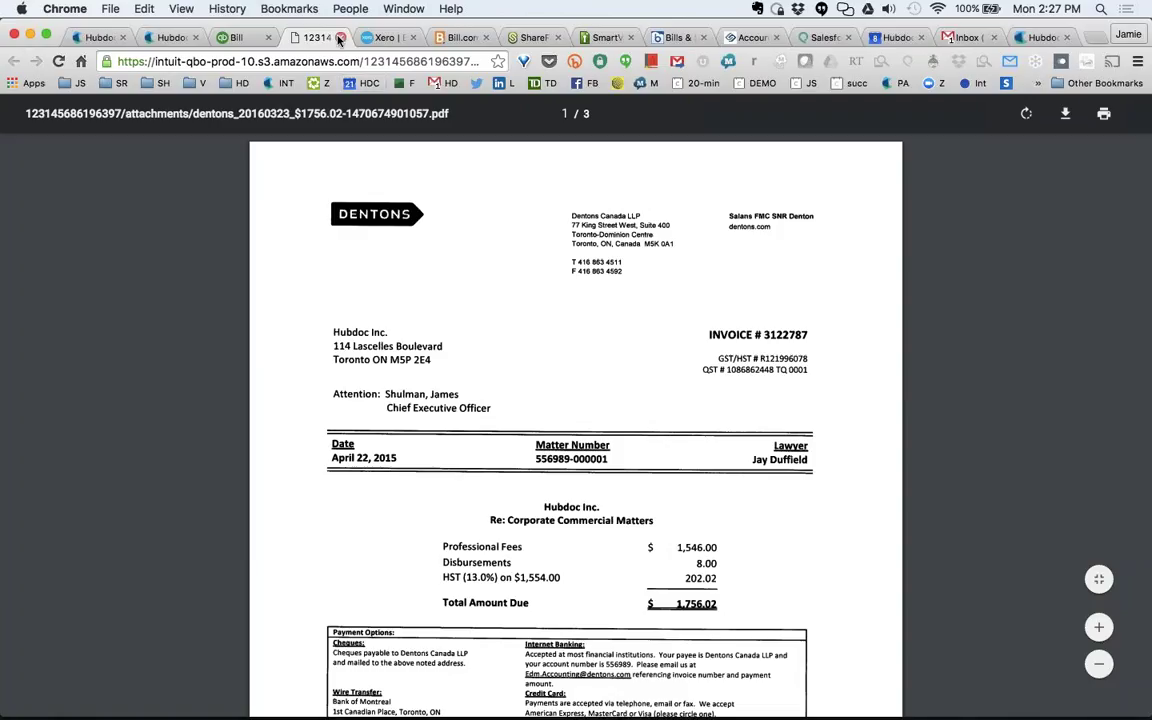
{"action": "key", "text": "super+w"}
Preview the Hubdoc PDF attached to Xero's Dentons draft bill, then return to Hubdoc.
{"action": "left_click", "coordinate": [309, 38]}
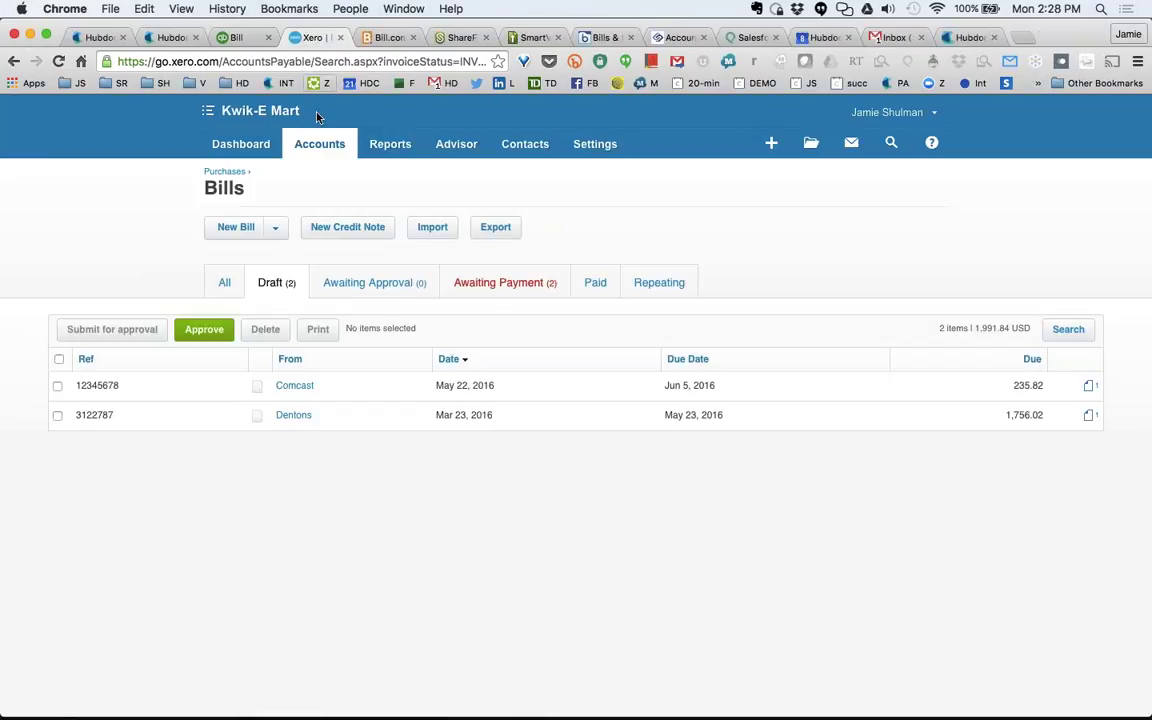
{"action": "left_click", "coordinate": [294, 415]}
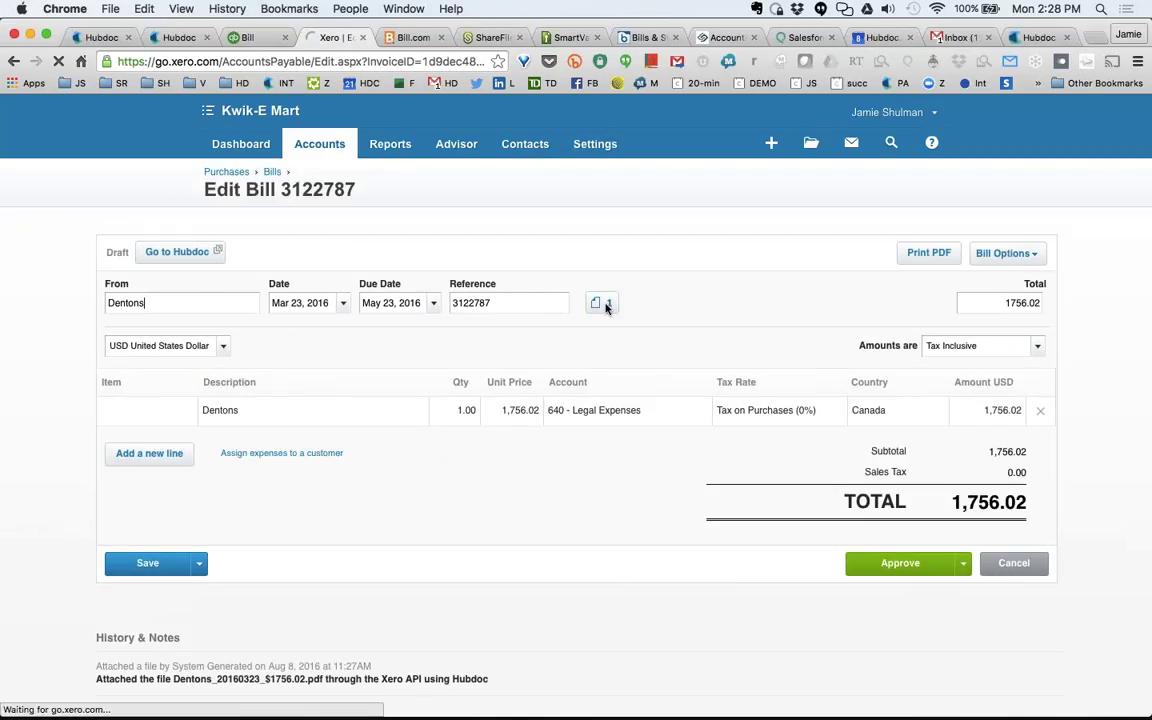
{"action": "left_click", "coordinate": [604, 304]}
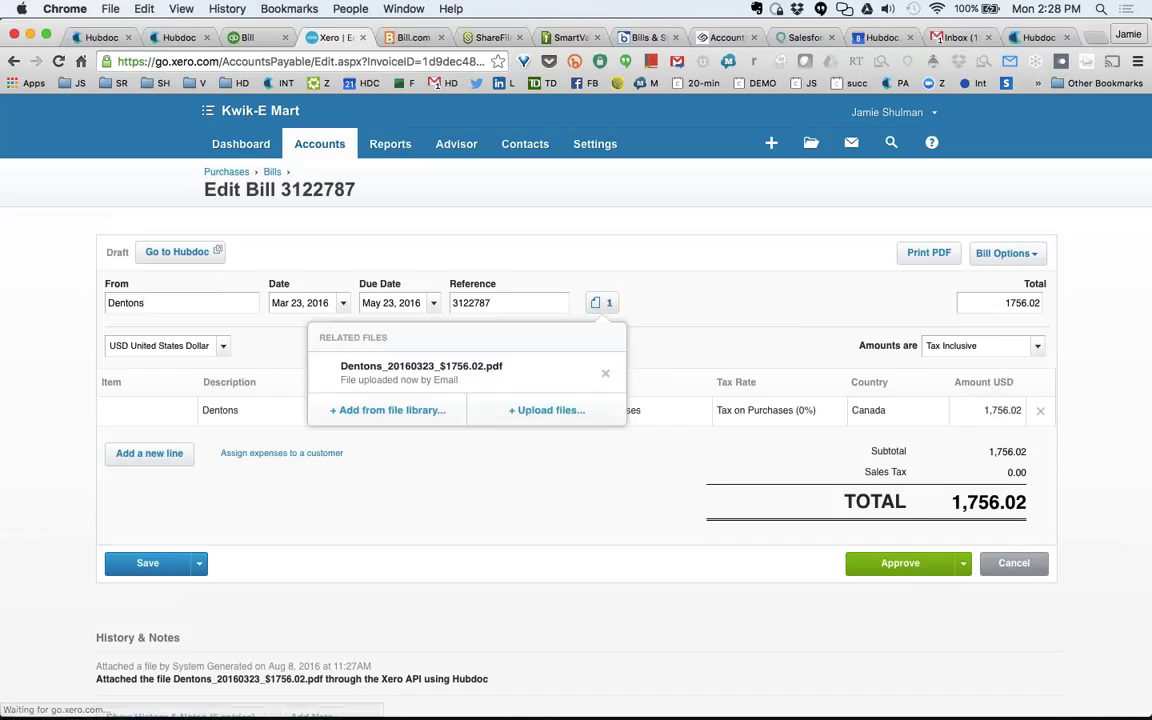
{"action": "left_click", "coordinate": [444, 392]}
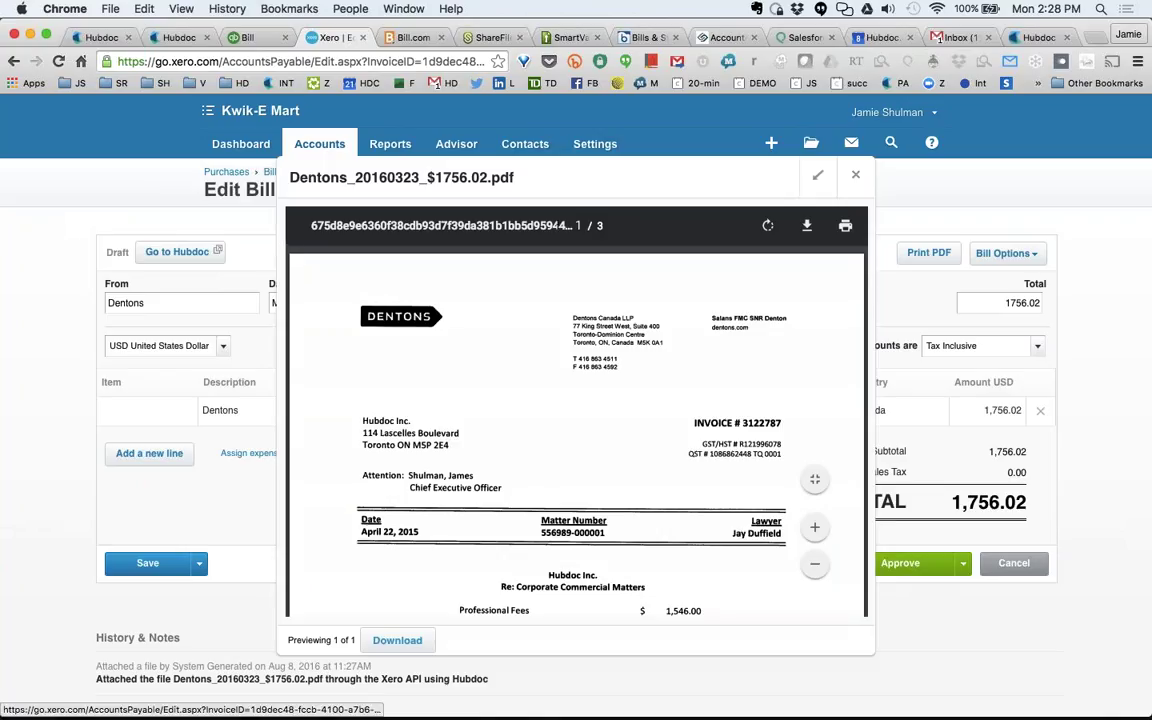
{"action": "left_click", "coordinate": [855, 179]}
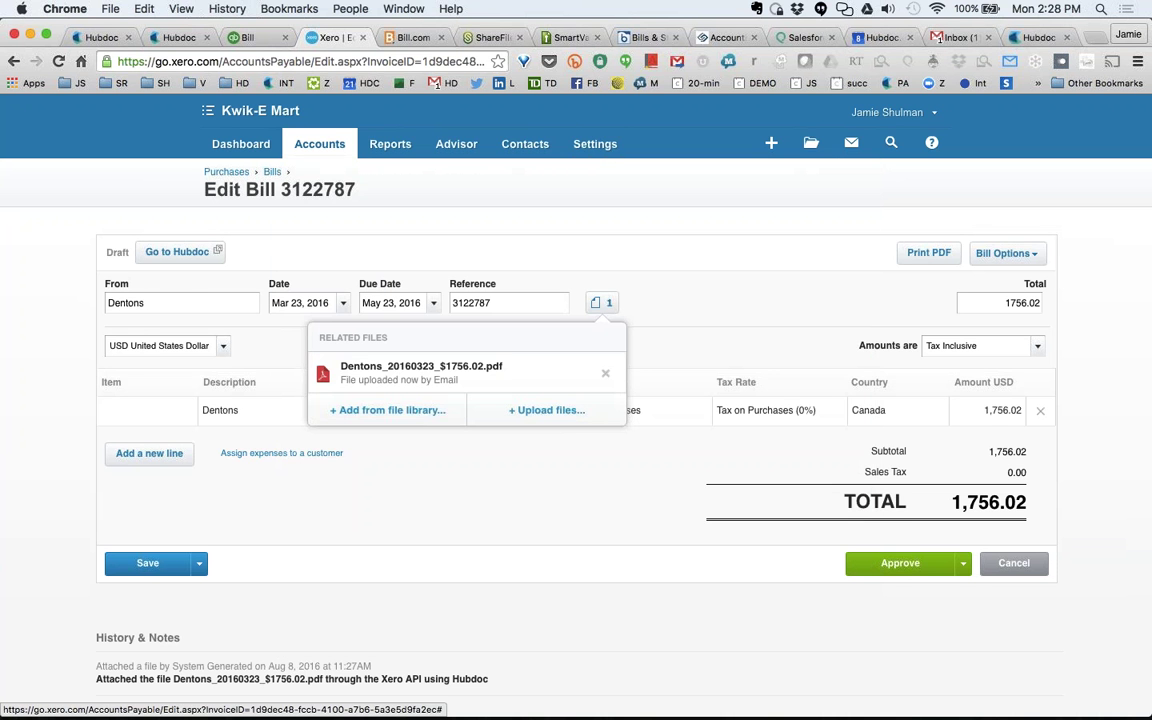
{"action": "left_click", "coordinate": [175, 38]}
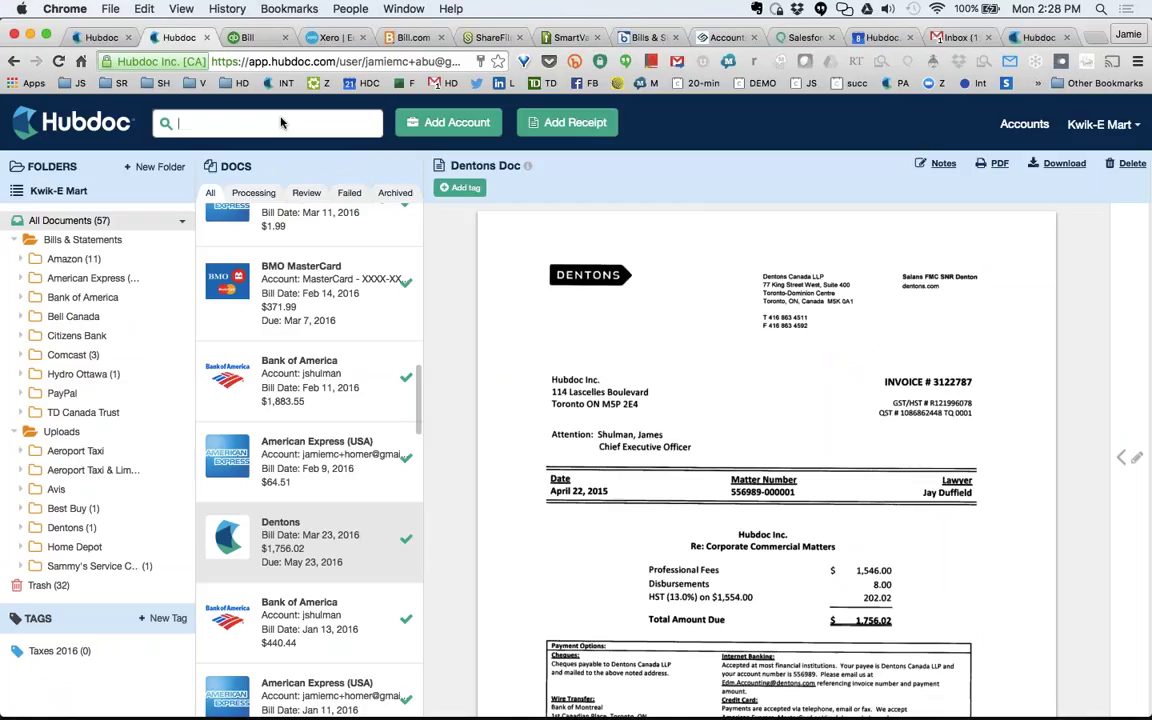
Search Hubdoc documents for 'best buy', then clear the search to list all documents.
{"action": "type", "text": "best buy"}
{"action": "key", "text": "Return"}
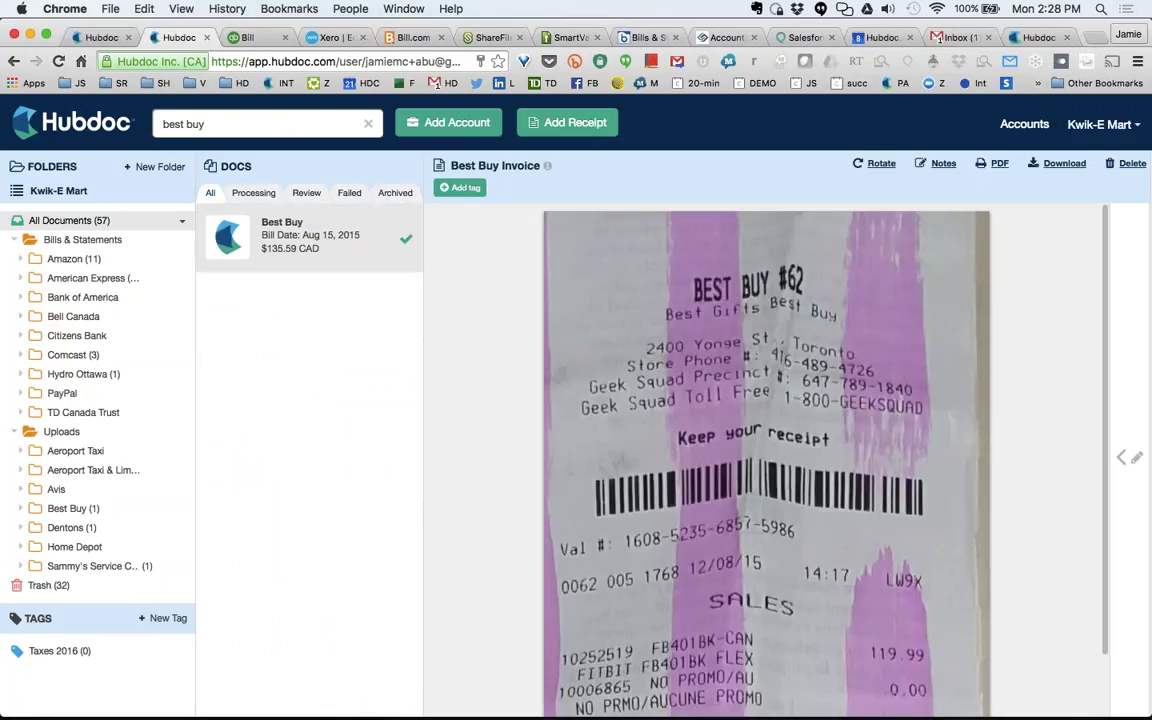
{"action": "left_click", "coordinate": [368, 123]}
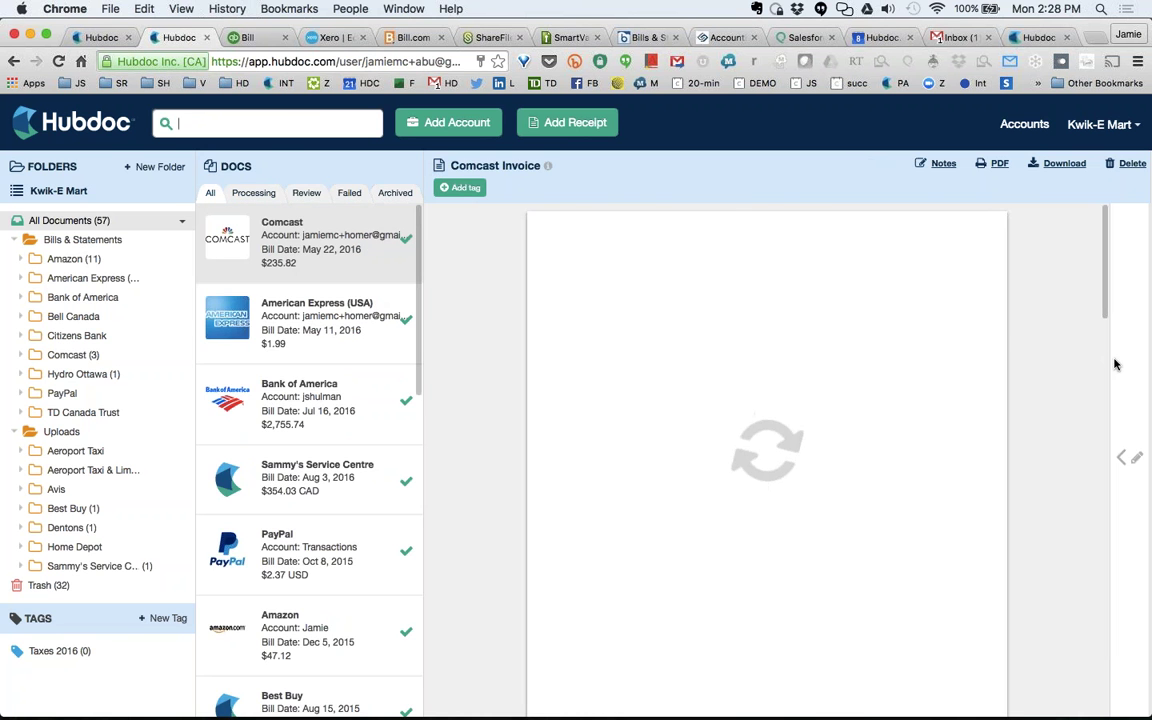
Publish the Comcast invoice to Dropbox.
{"action": "scroll", "coordinate": [1106, 373], "scroll_direction": "down", "scroll_amount": 10}
{"action": "scroll", "coordinate": [1101, 380], "scroll_direction": "down", "scroll_amount": 2}
{"action": "scroll", "coordinate": [1101, 380], "scroll_direction": "down", "scroll_amount": 10}
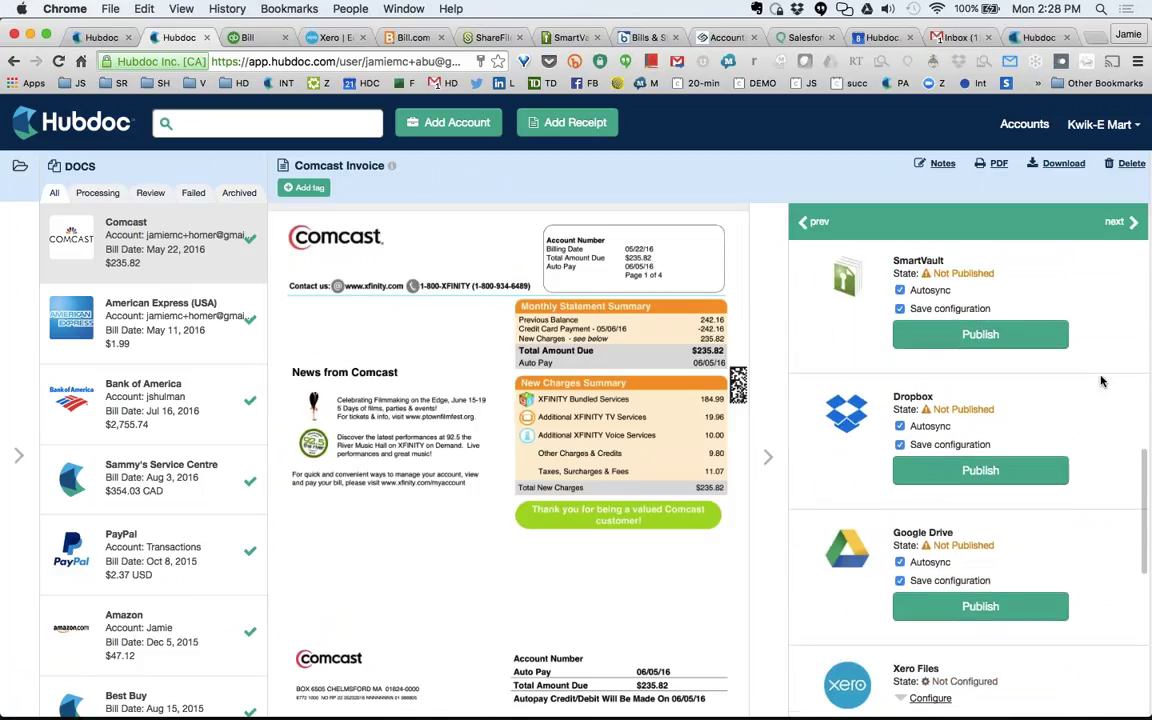
{"action": "scroll", "coordinate": [1101, 380], "scroll_direction": "down", "scroll_amount": 6}
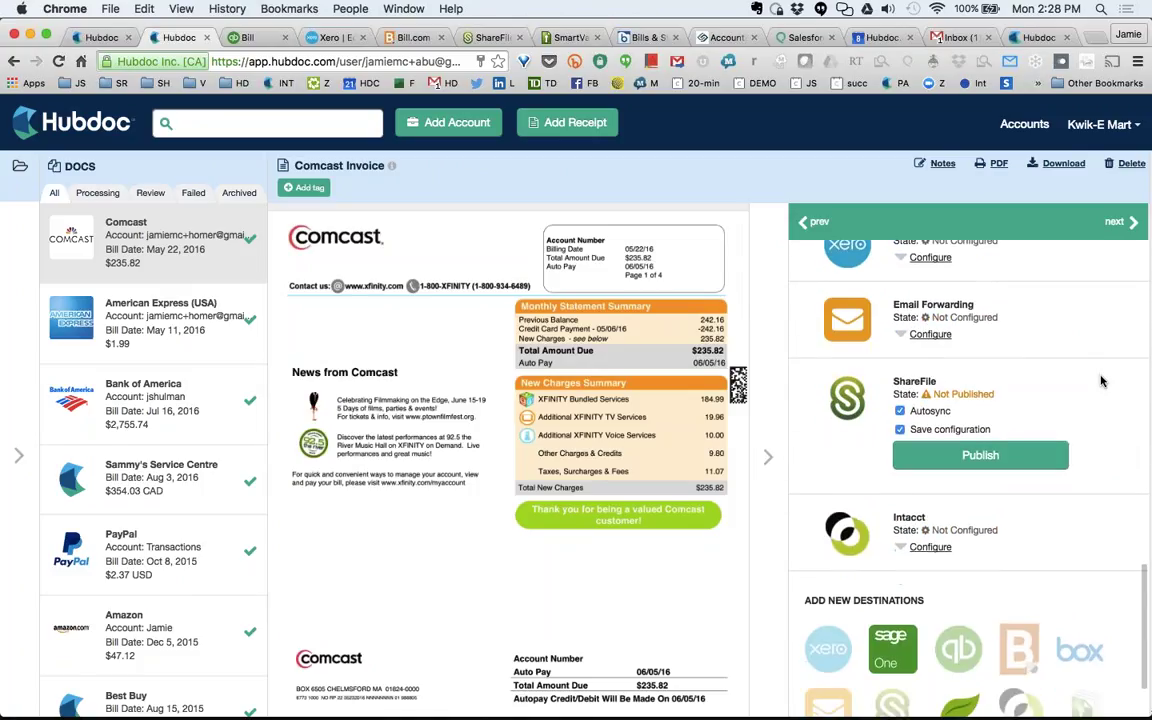
{"action": "scroll", "coordinate": [1101, 380], "scroll_direction": "up", "scroll_amount": 10}
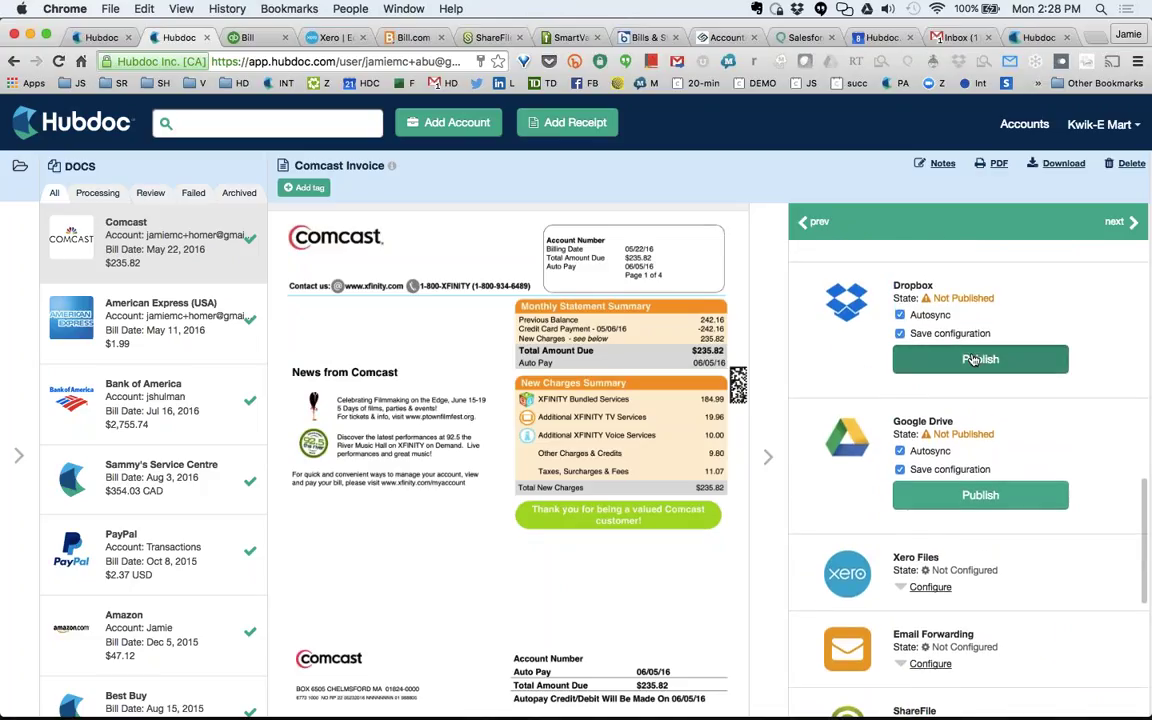
{"action": "left_click", "coordinate": [972, 360]}
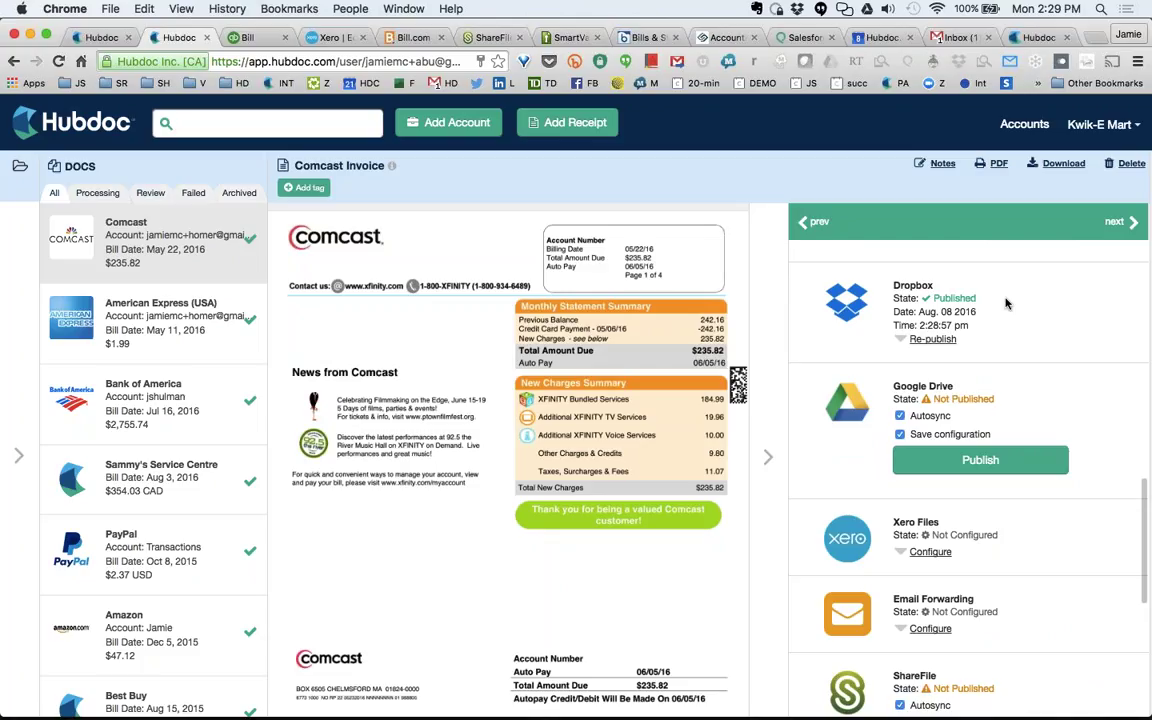
Check the Box, ShareFile and SmartVault accounts, ending on SmartVault's Bills & Statements folder.
{"action": "scroll", "coordinate": [1000, 310], "scroll_direction": "up", "scroll_amount": 3}
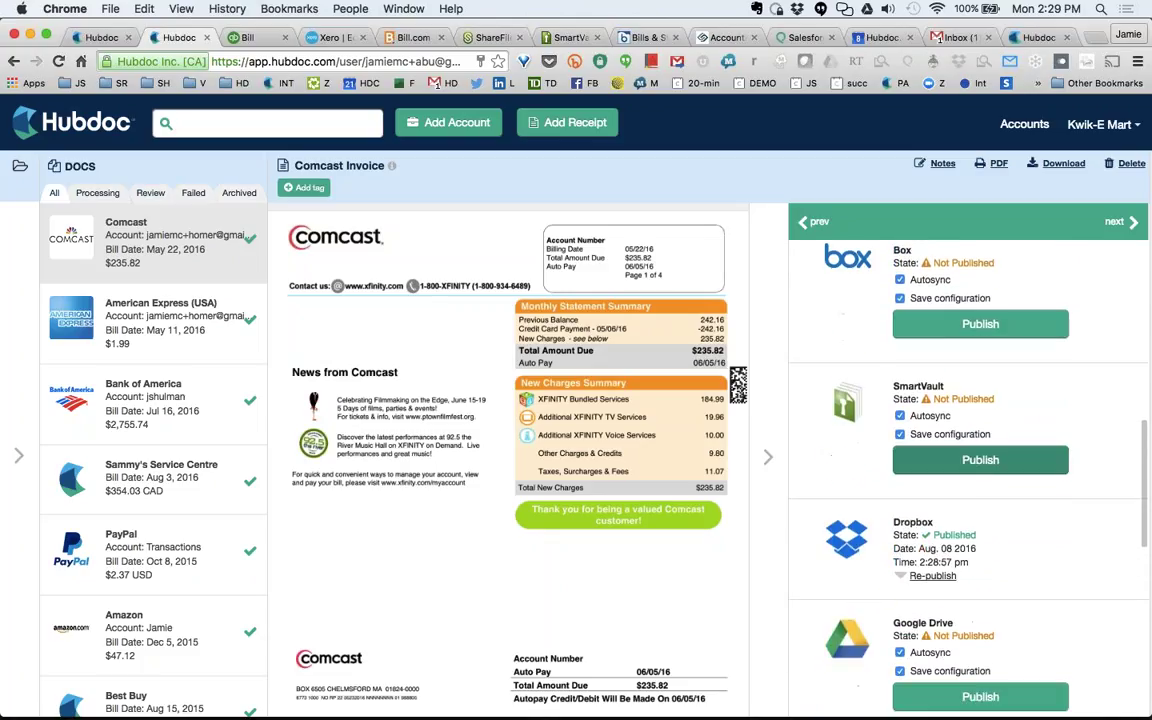
{"action": "scroll", "coordinate": [995, 320], "scroll_direction": "up", "scroll_amount": 2}
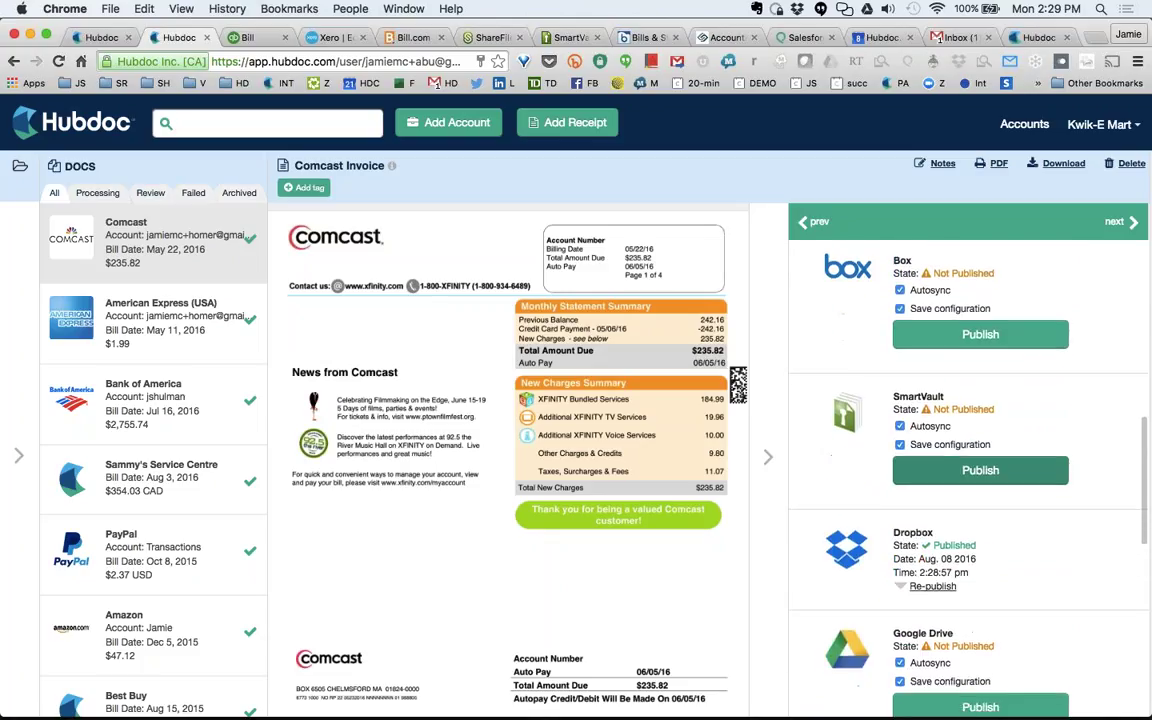
{"action": "left_click", "coordinate": [647, 40]}
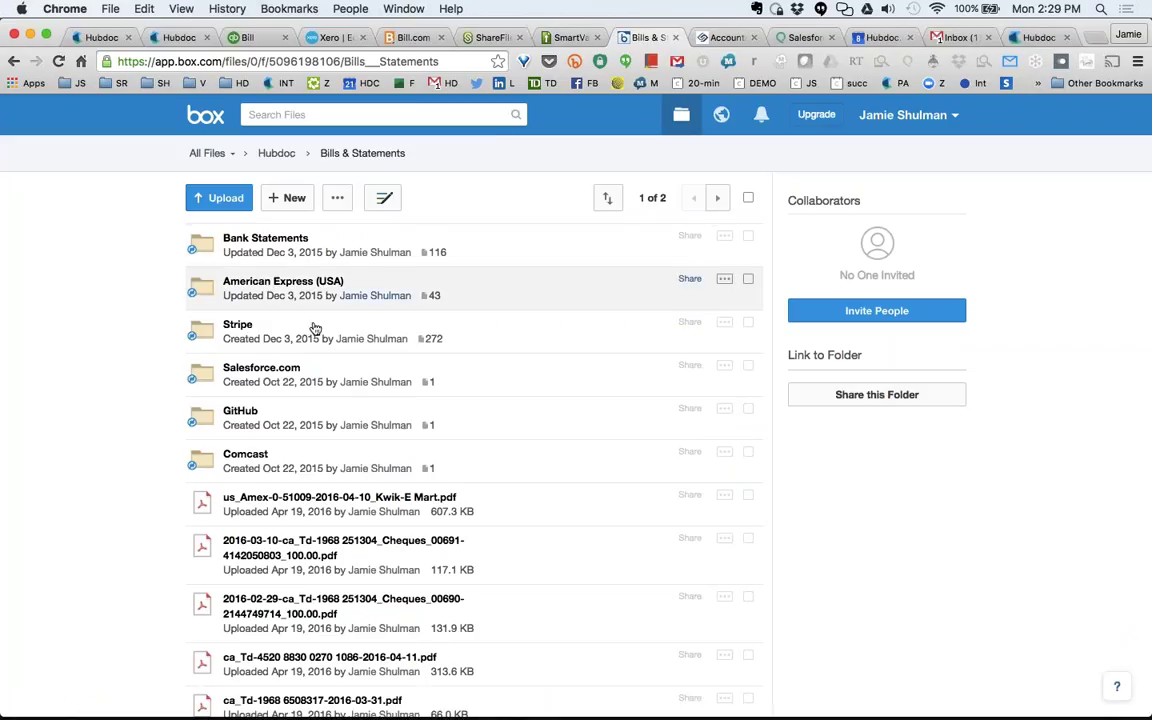
{"action": "left_click", "coordinate": [491, 40]}
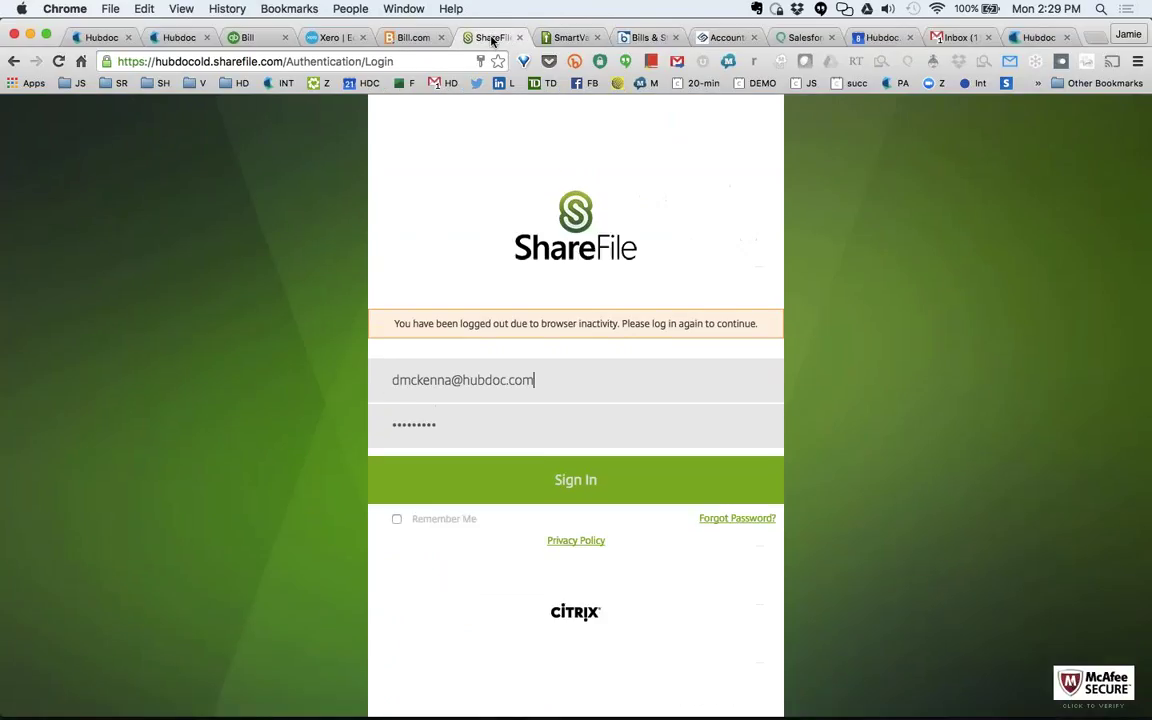
{"action": "left_click", "coordinate": [550, 40]}
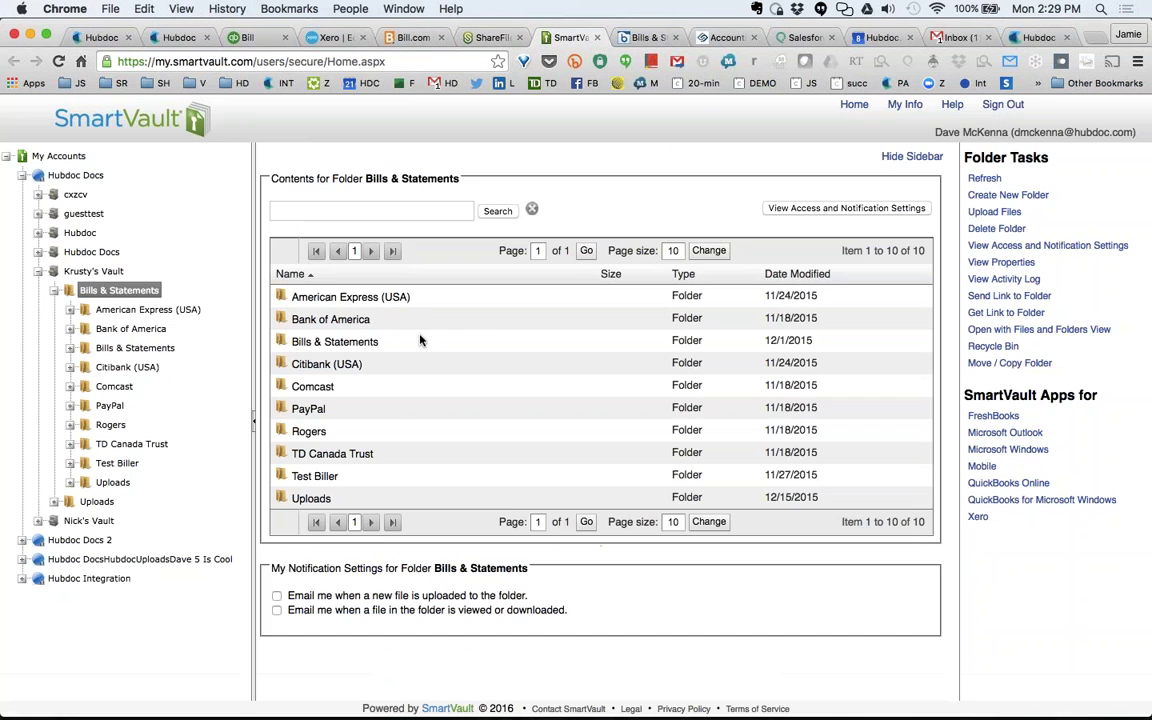
Return to the $235.82 Comcast invoice in Hubdoc.
{"action": "left_click", "coordinate": [179, 37]}
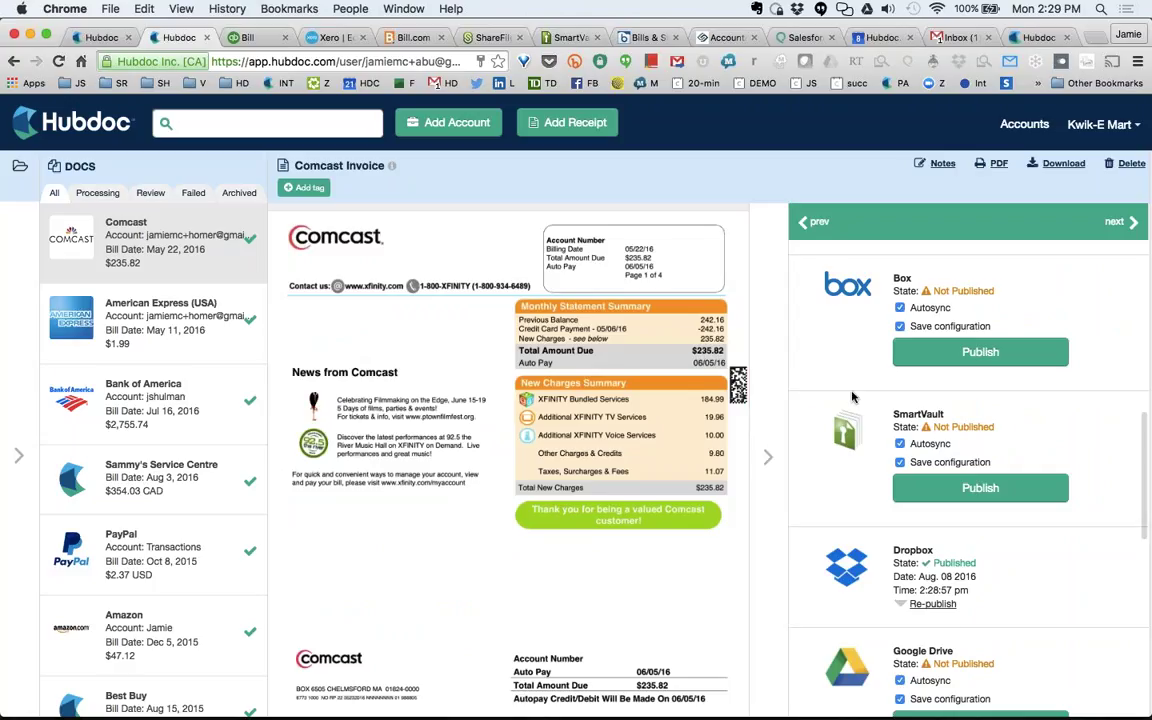
Collapse the Comcast details to show Kwik-E Mart's folder list, glance at Bank of America, reselect Comcast.
{"action": "scroll", "coordinate": [772, 390], "scroll_direction": "up", "scroll_amount": 5}
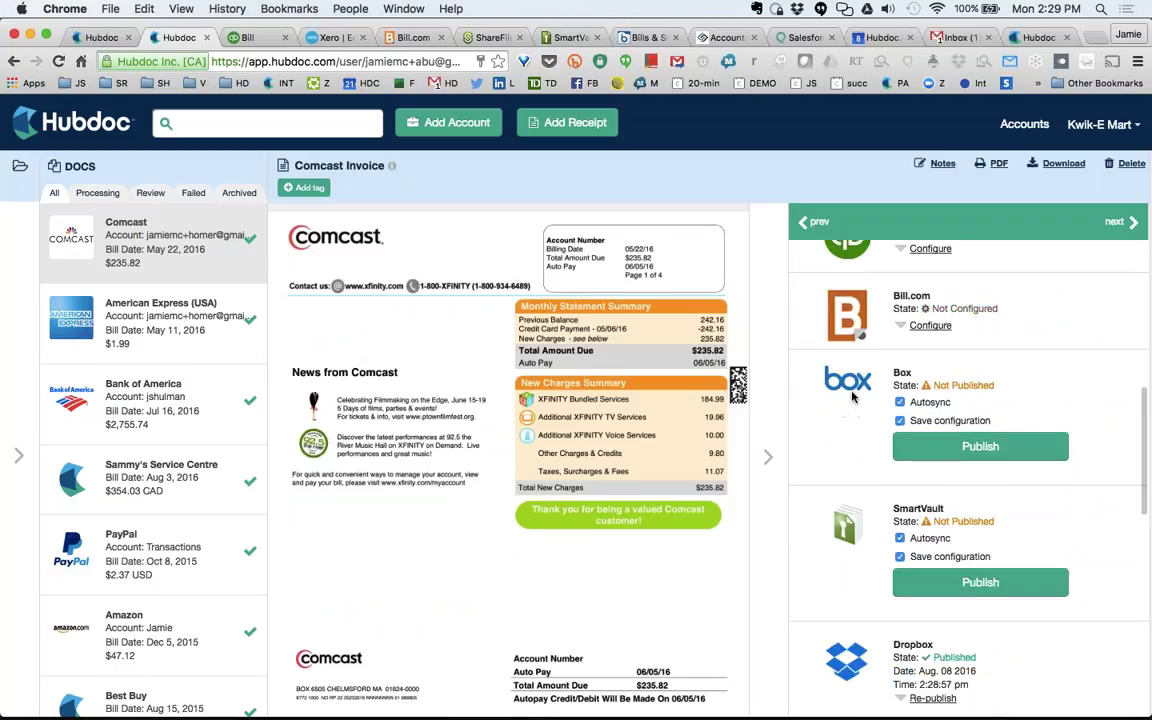
{"action": "left_click", "coordinate": [775, 412]}
{"action": "left_click", "coordinate": [313, 410]}
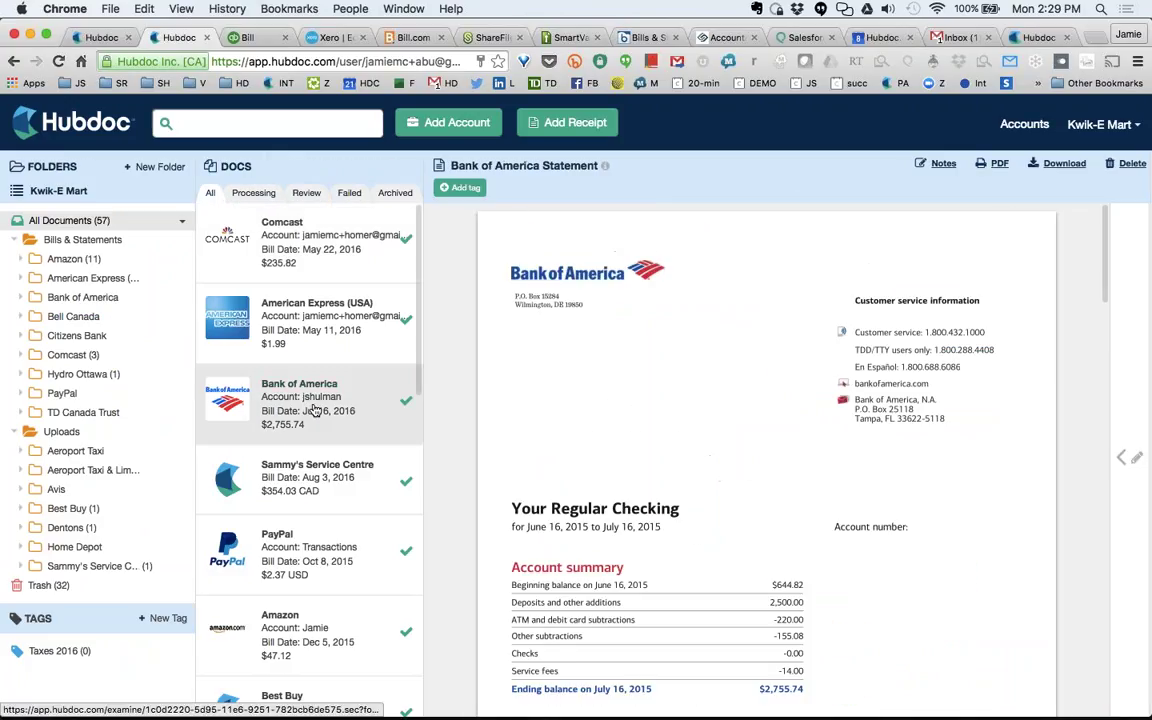
{"action": "left_click", "coordinate": [314, 257]}
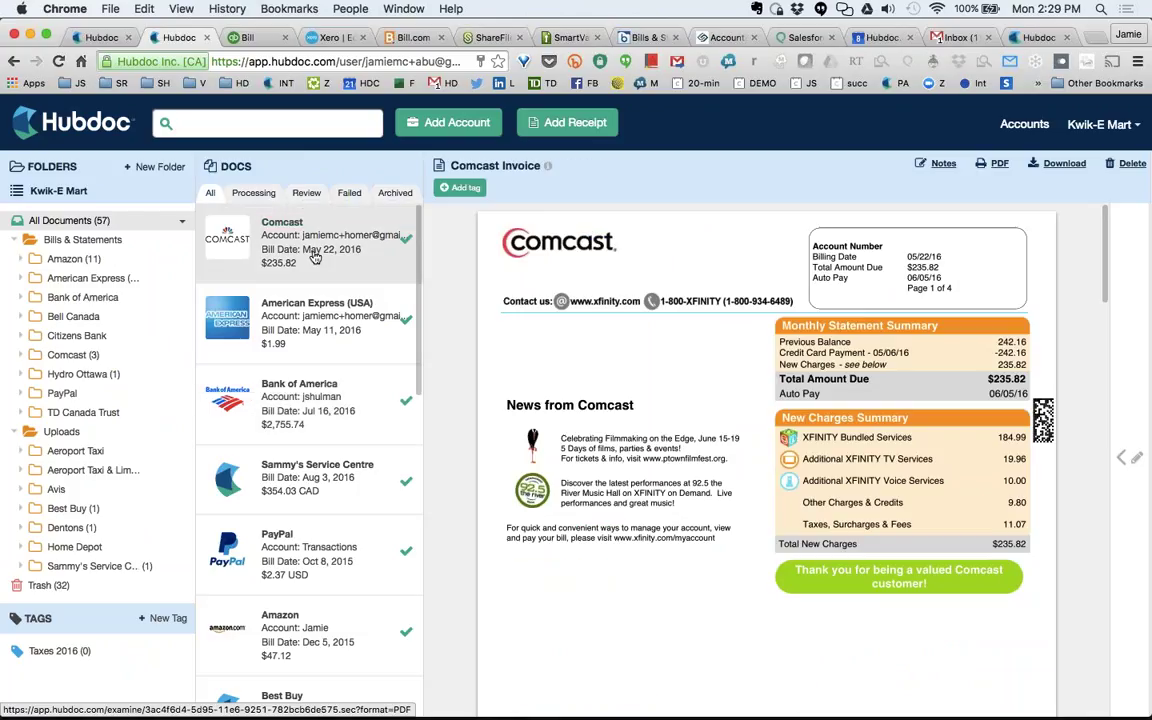
View the Sammy's Service Centre invoice, then the Best Buy receipt.
{"action": "left_click", "coordinate": [310, 485]}
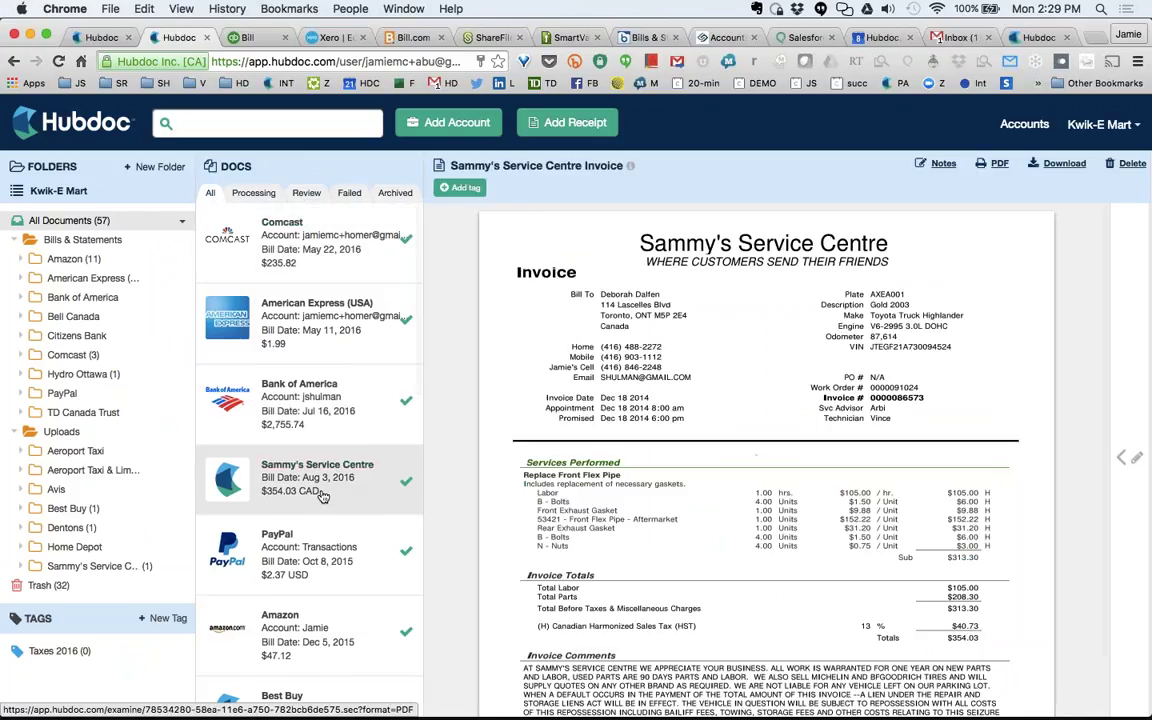
{"action": "scroll", "coordinate": [320, 495], "scroll_direction": "down", "scroll_amount": 1}
{"action": "scroll", "coordinate": [320, 495], "scroll_direction": "down", "scroll_amount": 2}
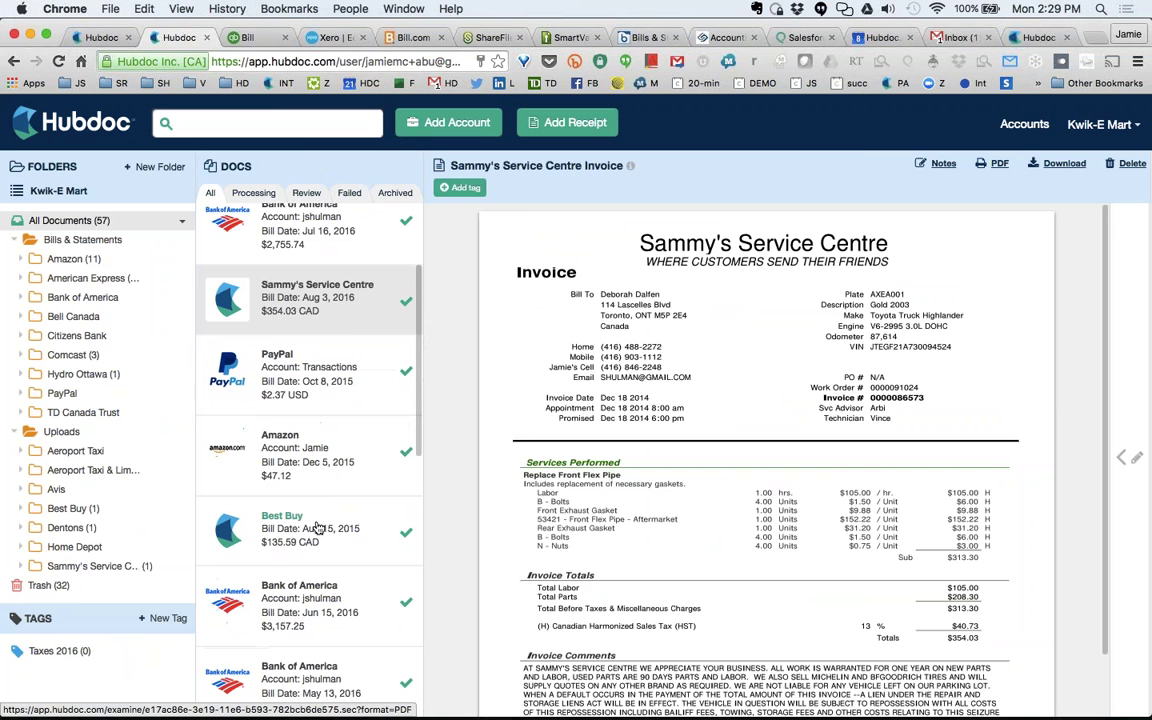
{"action": "left_click", "coordinate": [300, 530]}
Review the Best Buy receipt's destinations, then collapse them to show the folder tree.
{"action": "left_click", "coordinate": [1133, 457]}
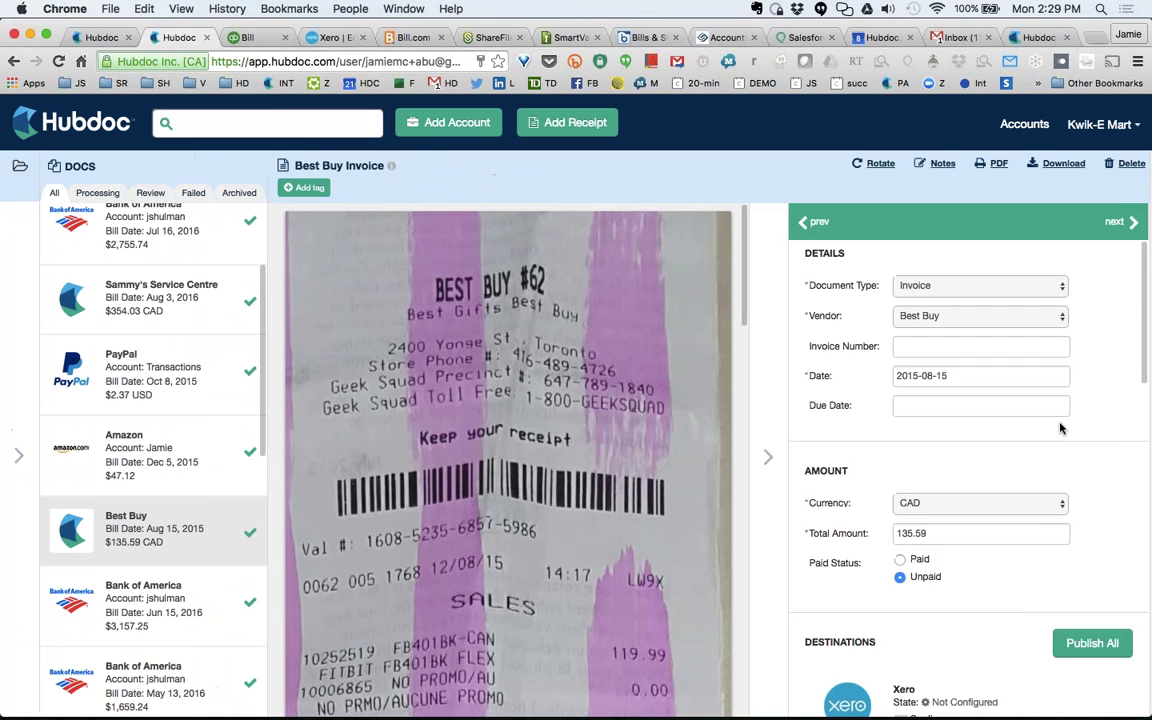
{"action": "scroll", "coordinate": [1061, 428], "scroll_direction": "down", "scroll_amount": 5}
{"action": "scroll", "coordinate": [1061, 428], "scroll_direction": "down", "scroll_amount": 10}
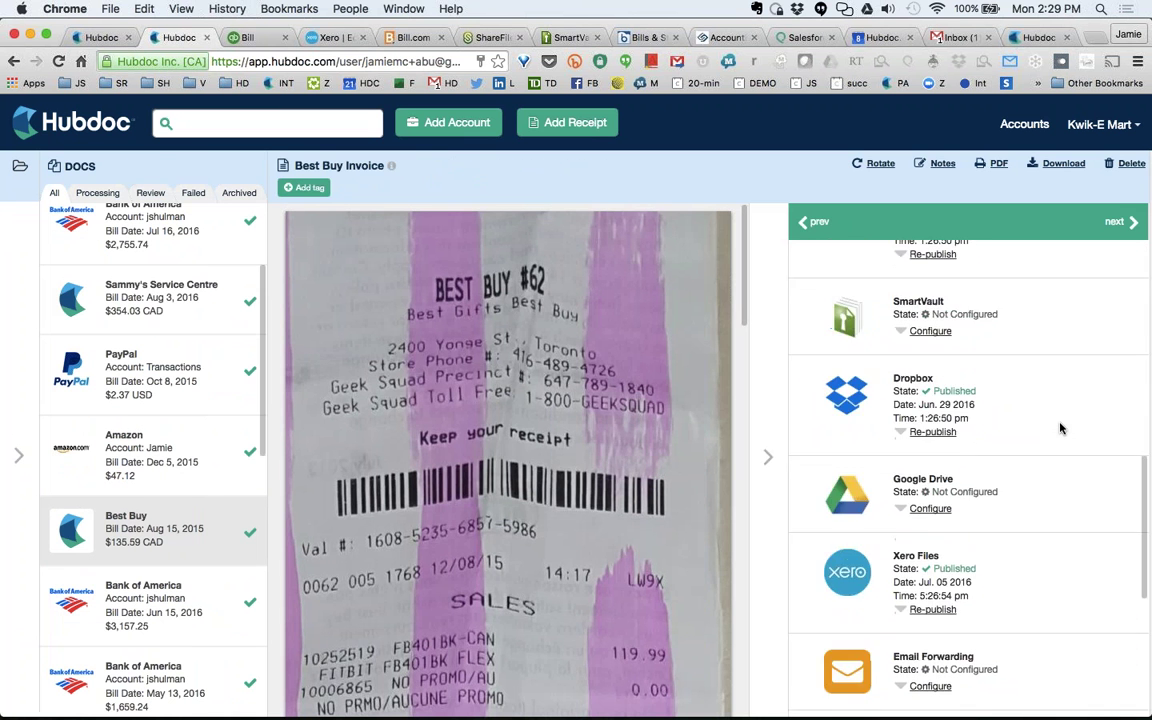
{"action": "scroll", "coordinate": [1061, 428], "scroll_direction": "up", "scroll_amount": 10}
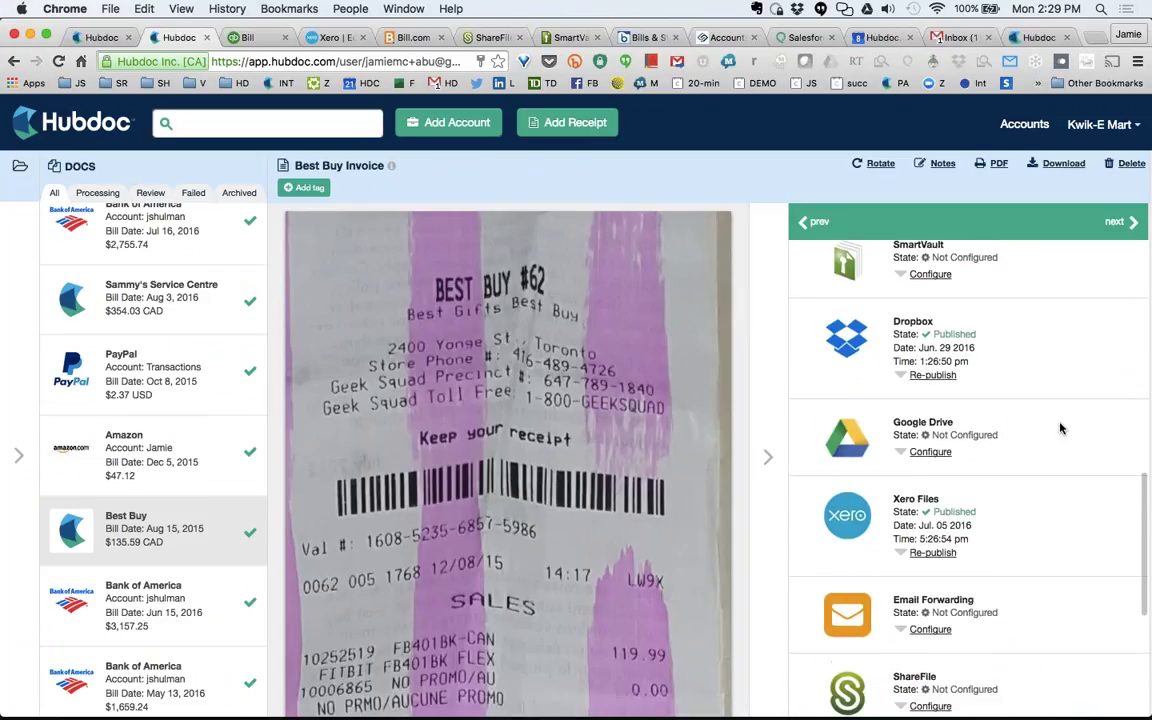
{"action": "scroll", "coordinate": [1061, 428], "scroll_direction": "up", "scroll_amount": 3}
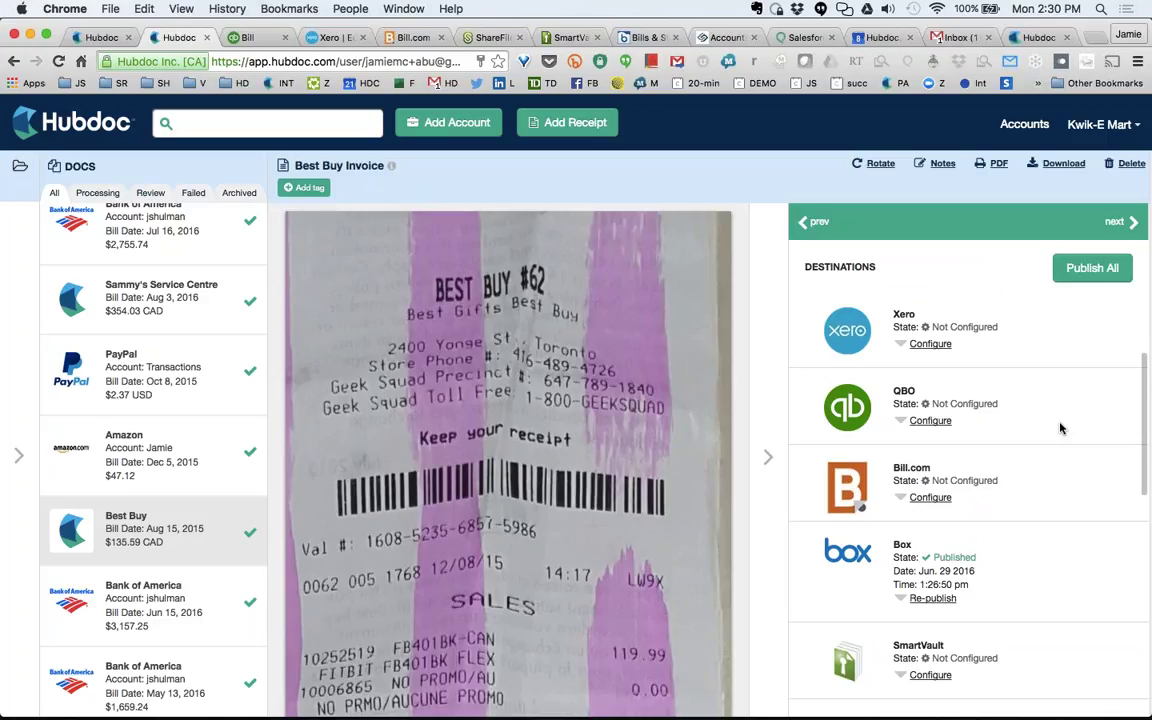
{"action": "left_click", "coordinate": [767, 454]}
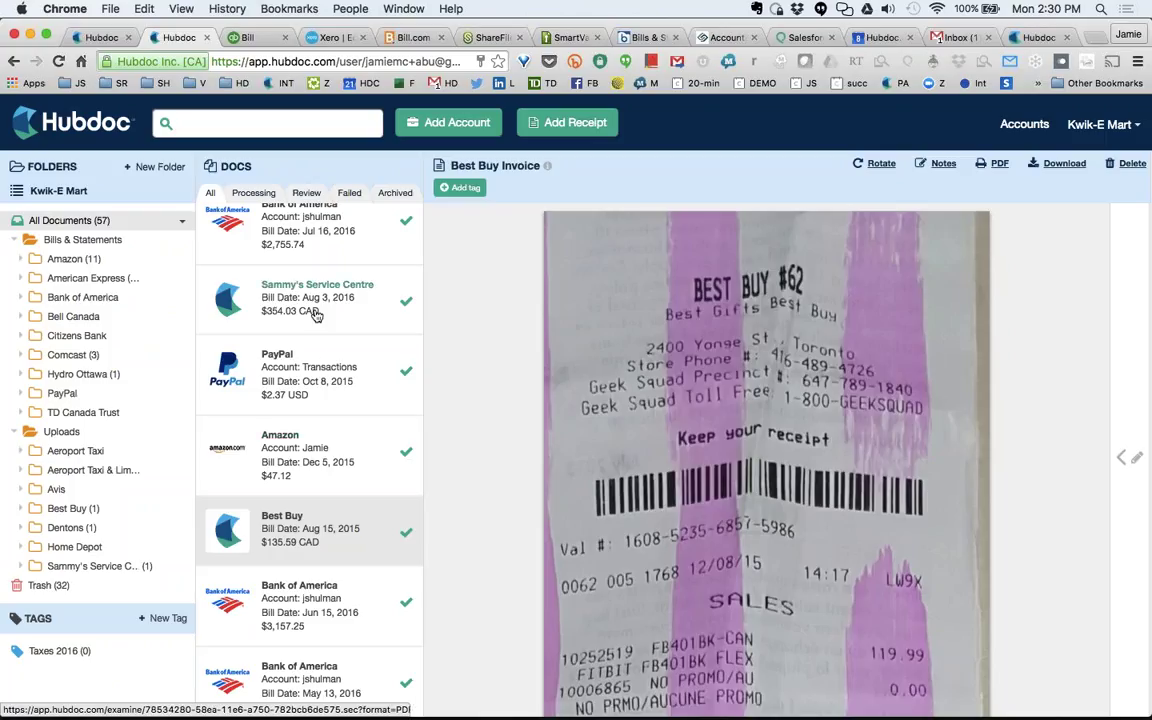
{"action": "left_click", "coordinate": [325, 243]}
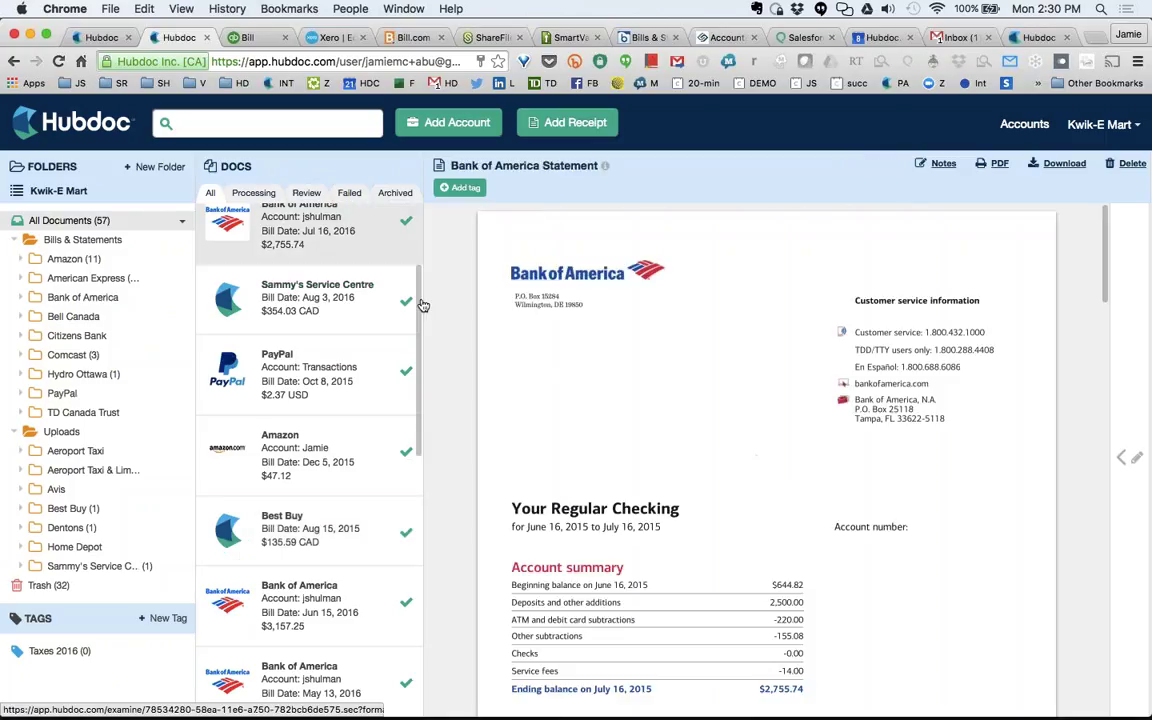
{"action": "scroll", "coordinate": [362, 498], "scroll_direction": "down", "scroll_amount": 1}
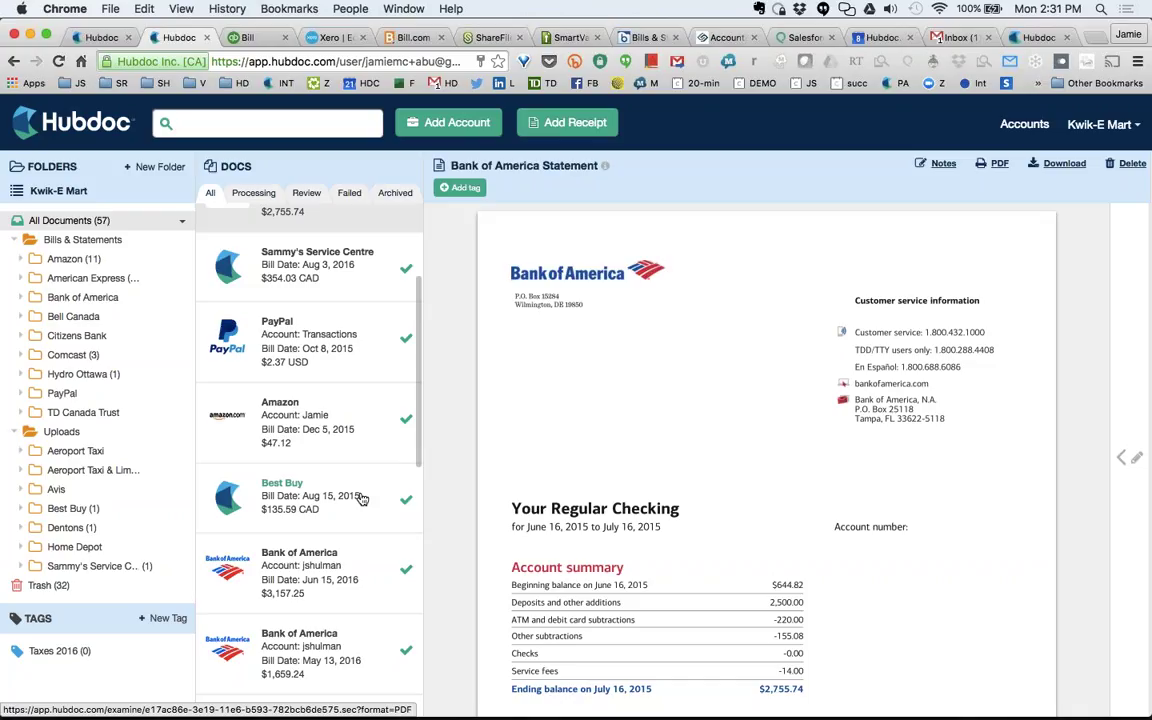
{"action": "key", "text": "super+Tab"}
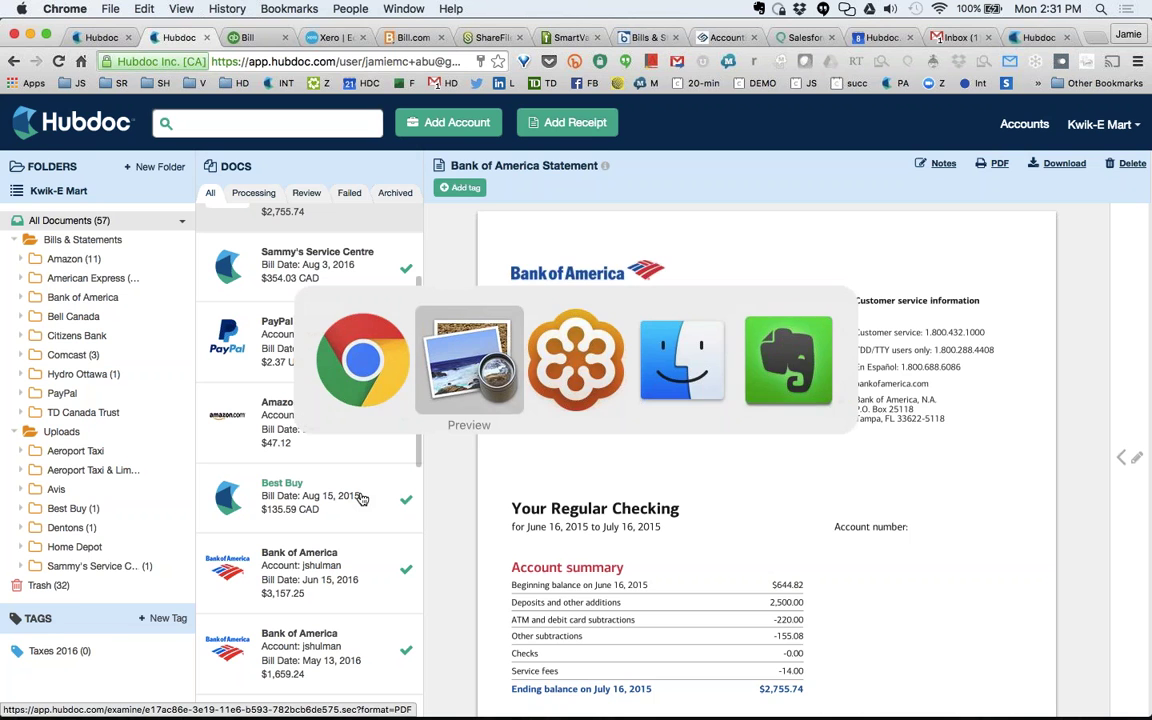
Page between the Let's talk and Vip Account for You slides, then return to Hubdoc.
{"action": "key", "text": "Right"}
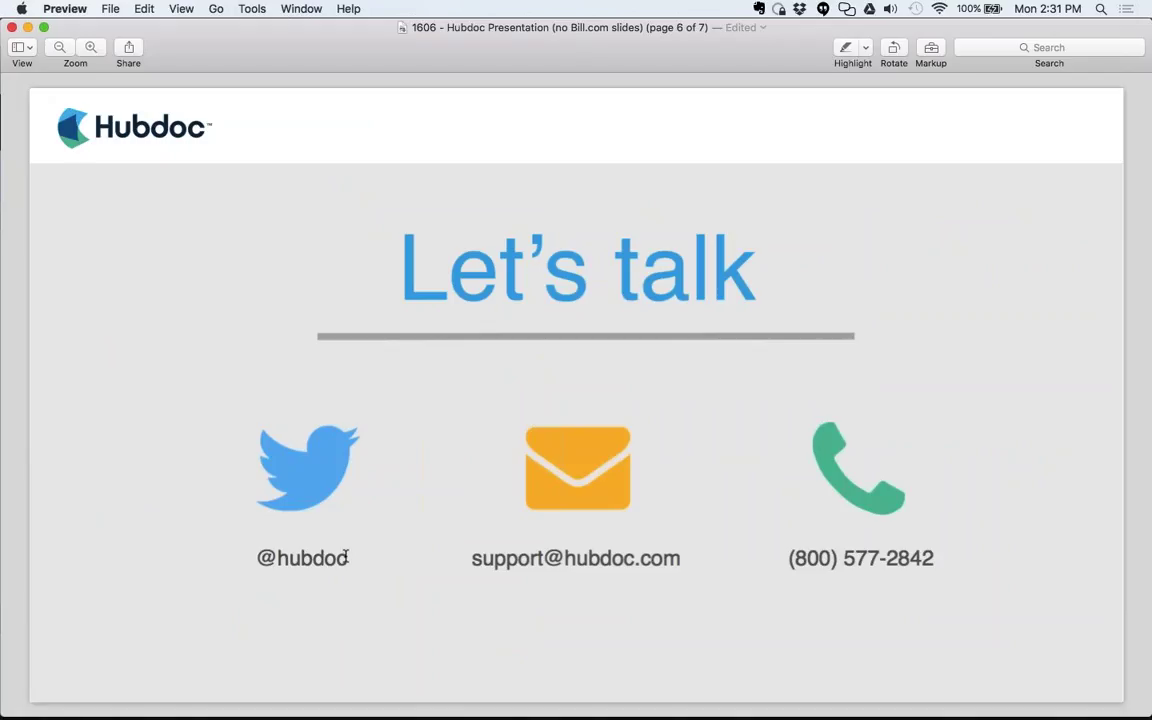
{"action": "key", "text": "Left"}
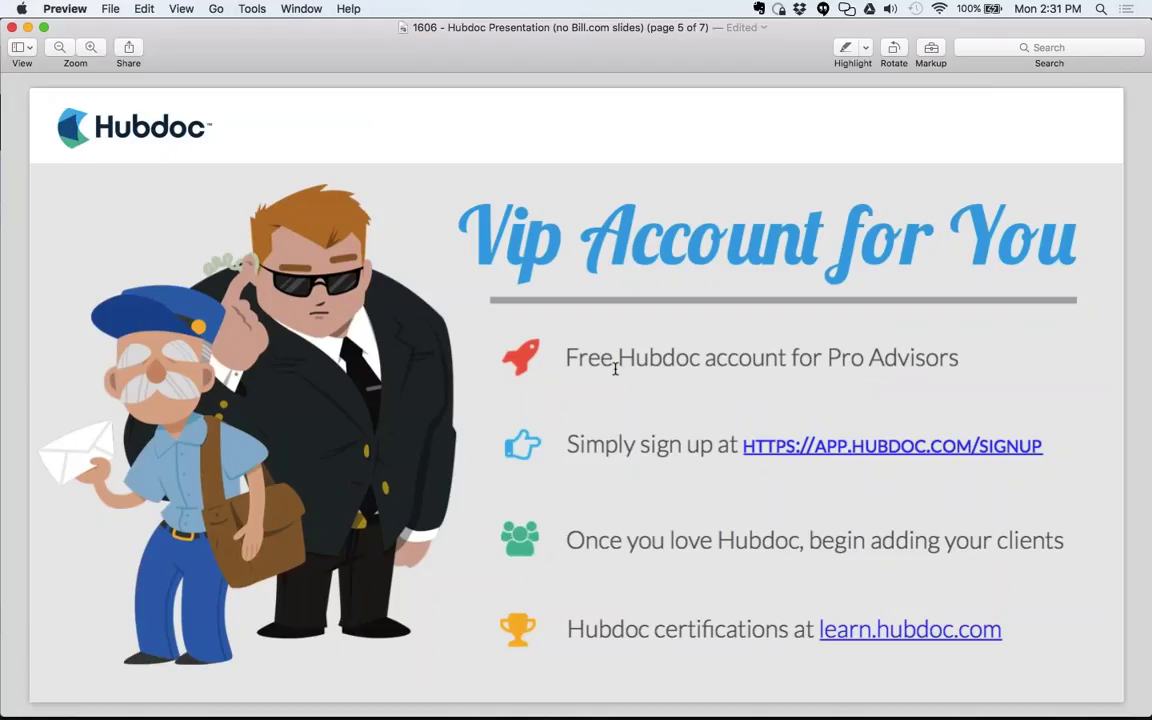
{"action": "key", "text": "super+Tab"}
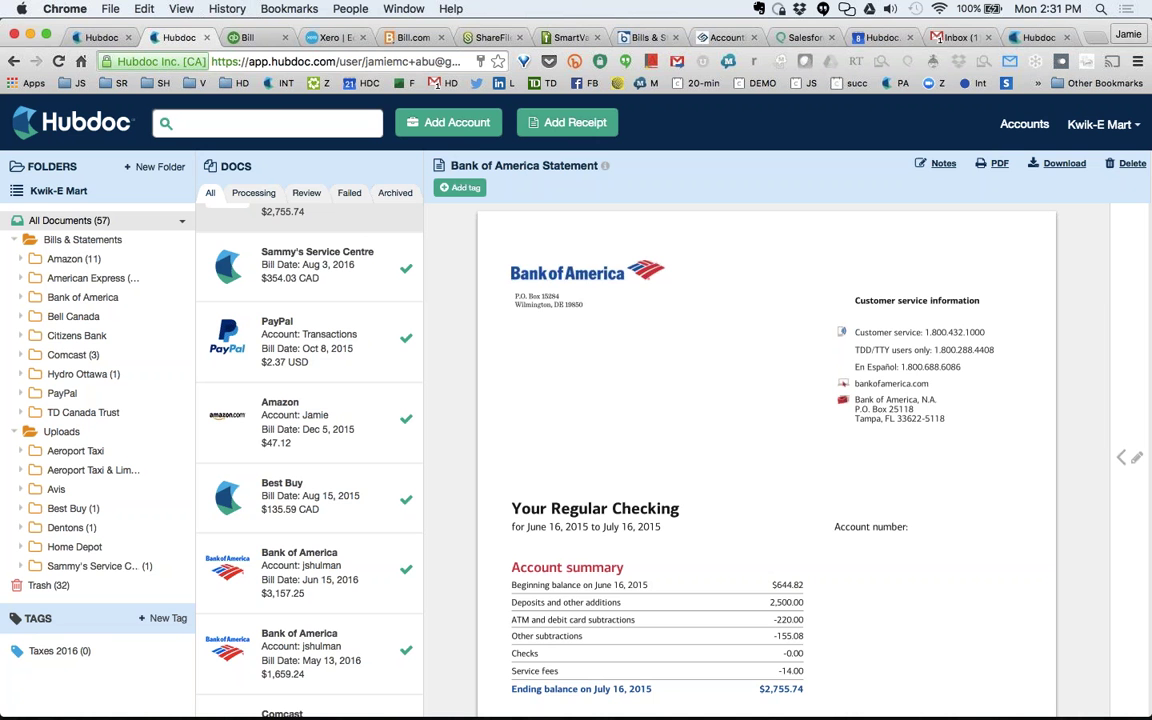
Look through the client's connected accounts in Manage Accounts, then close it.
{"action": "left_click", "coordinate": [465, 130]}
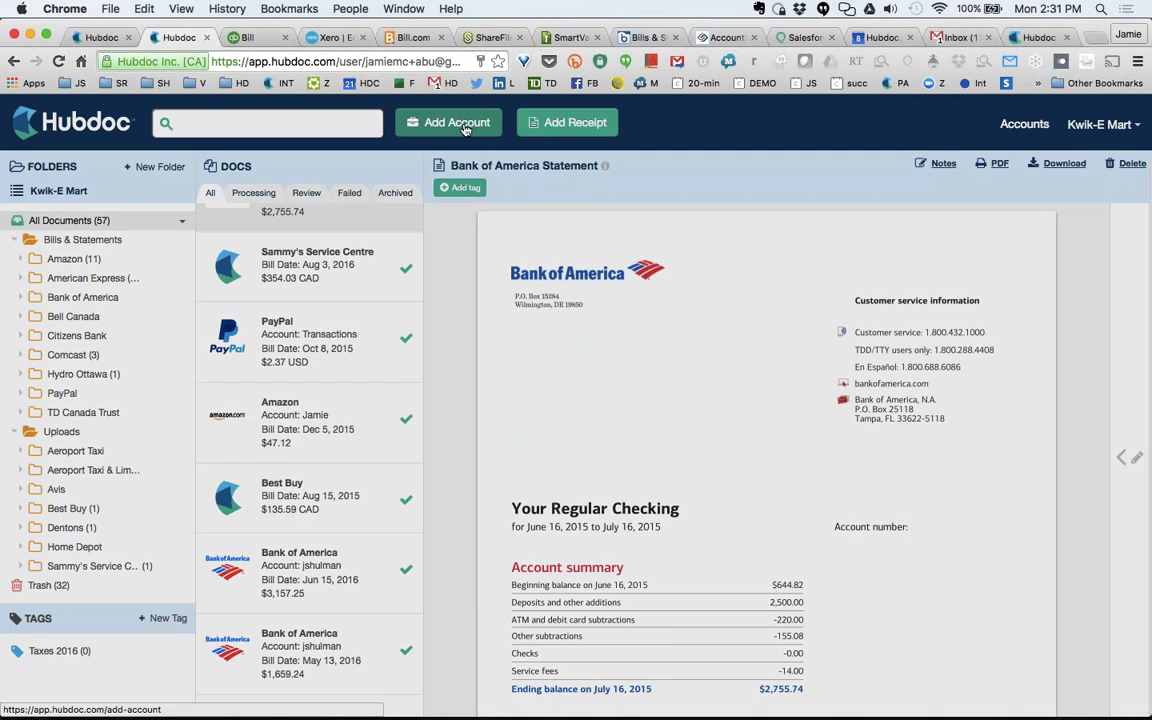
{"action": "scroll", "coordinate": [576, 420], "scroll_direction": "down", "scroll_amount": 10}
{"action": "scroll", "coordinate": [576, 420], "scroll_direction": "down", "scroll_amount": 5}
{"action": "scroll", "coordinate": [576, 420], "scroll_direction": "up", "scroll_amount": 4}
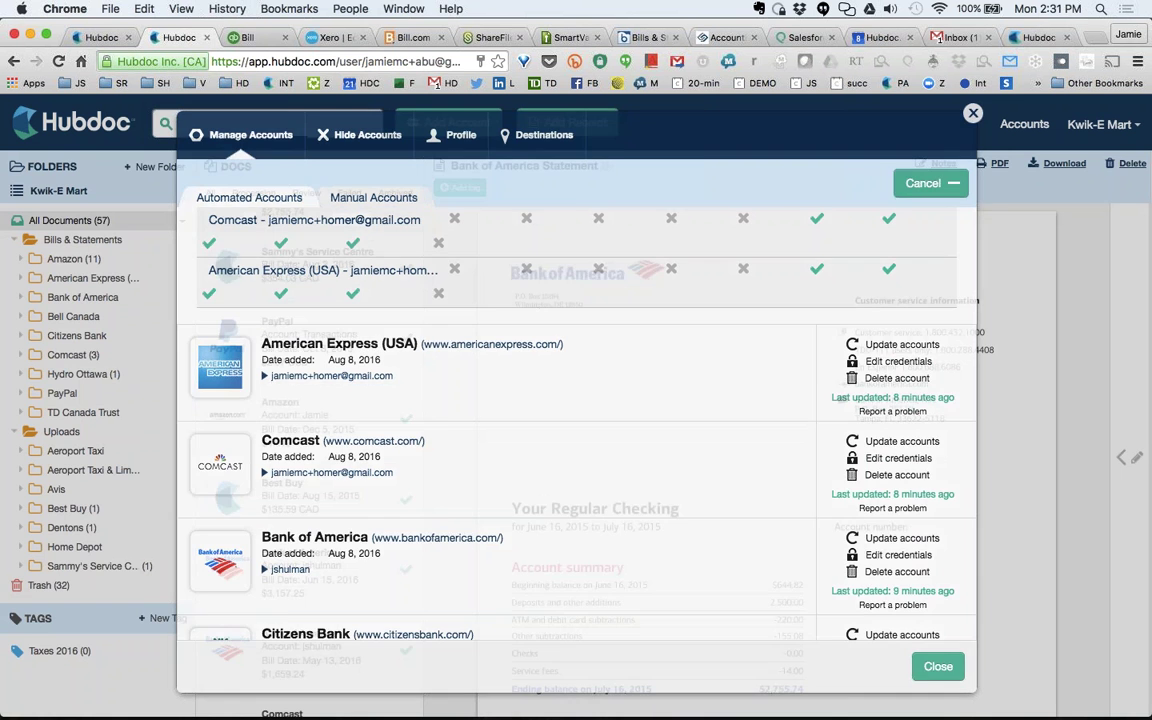
{"action": "left_click", "coordinate": [972, 113]}
Show the Bank of America statement's destinations: Xero, QBO, Bill.com unconfigured, Box unpublished.
{"action": "left_click", "coordinate": [1121, 457]}
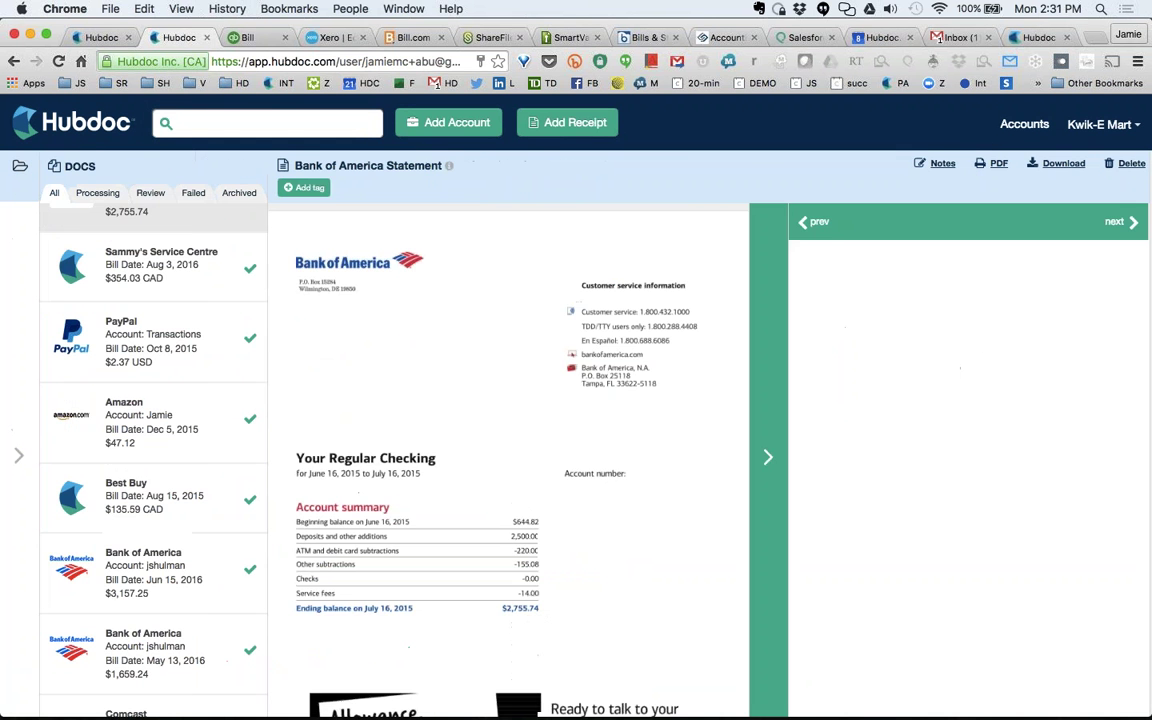
{"action": "scroll", "coordinate": [1076, 424], "scroll_direction": "down", "scroll_amount": 8}
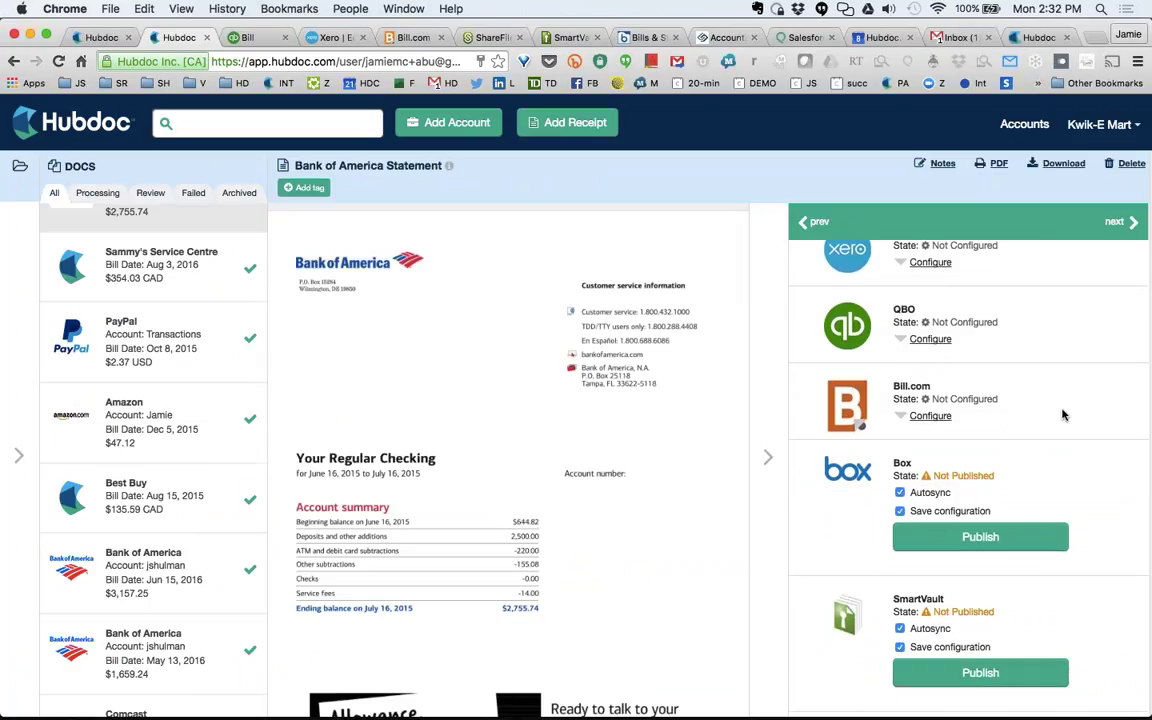
{"action": "scroll", "coordinate": [1063, 415], "scroll_direction": "down", "scroll_amount": 10}
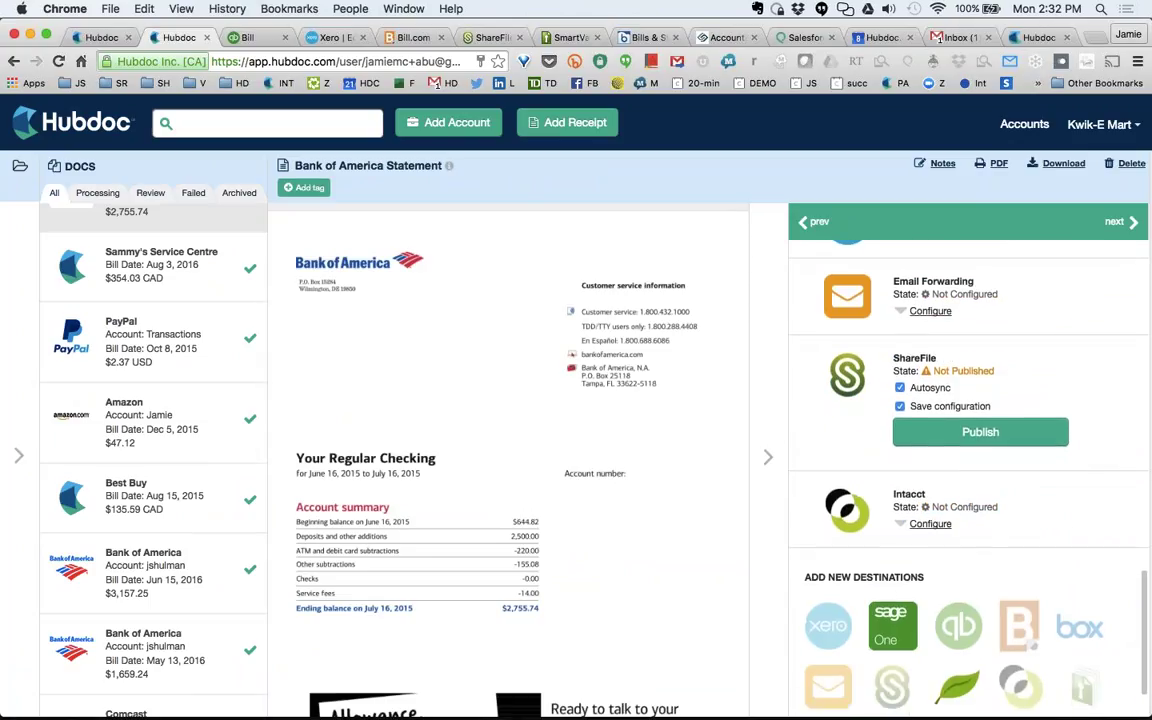
{"action": "scroll", "coordinate": [960, 450], "scroll_direction": "up", "scroll_amount": 12}
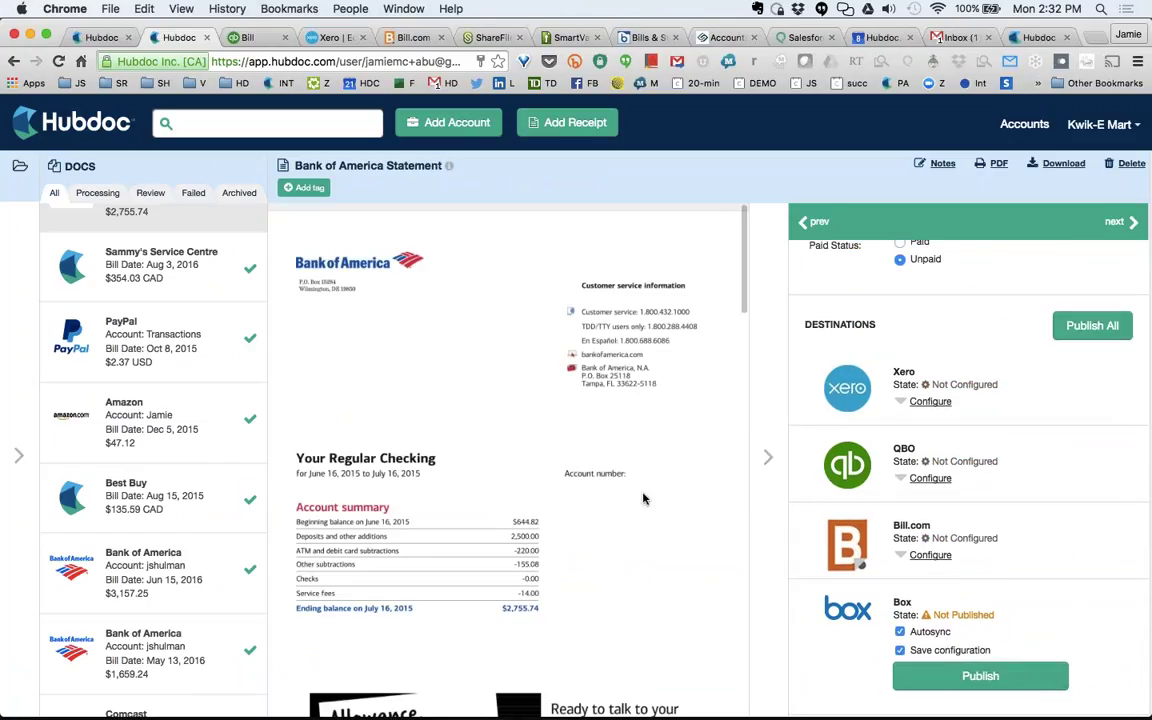
Open the $135.59 CAD Best Buy receipt and collapse its details to show folders.
{"action": "left_click", "coordinate": [168, 497]}
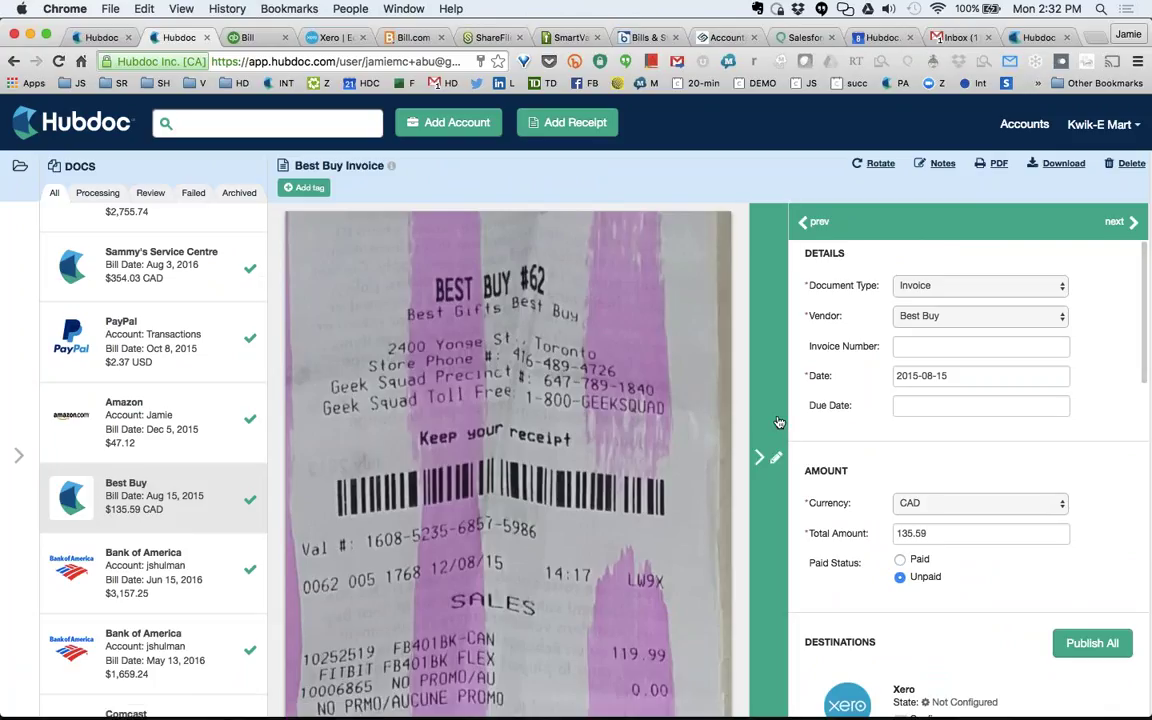
{"action": "left_click", "coordinate": [763, 457]}
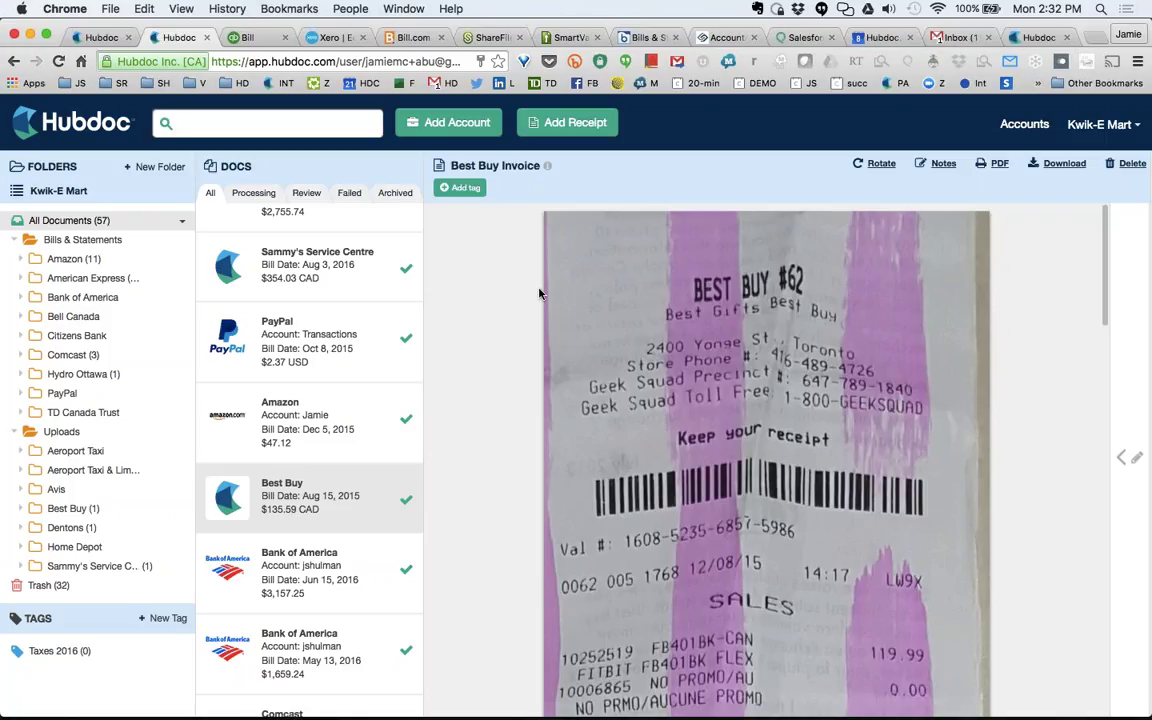
{"action": "left_click", "coordinate": [101, 38]}
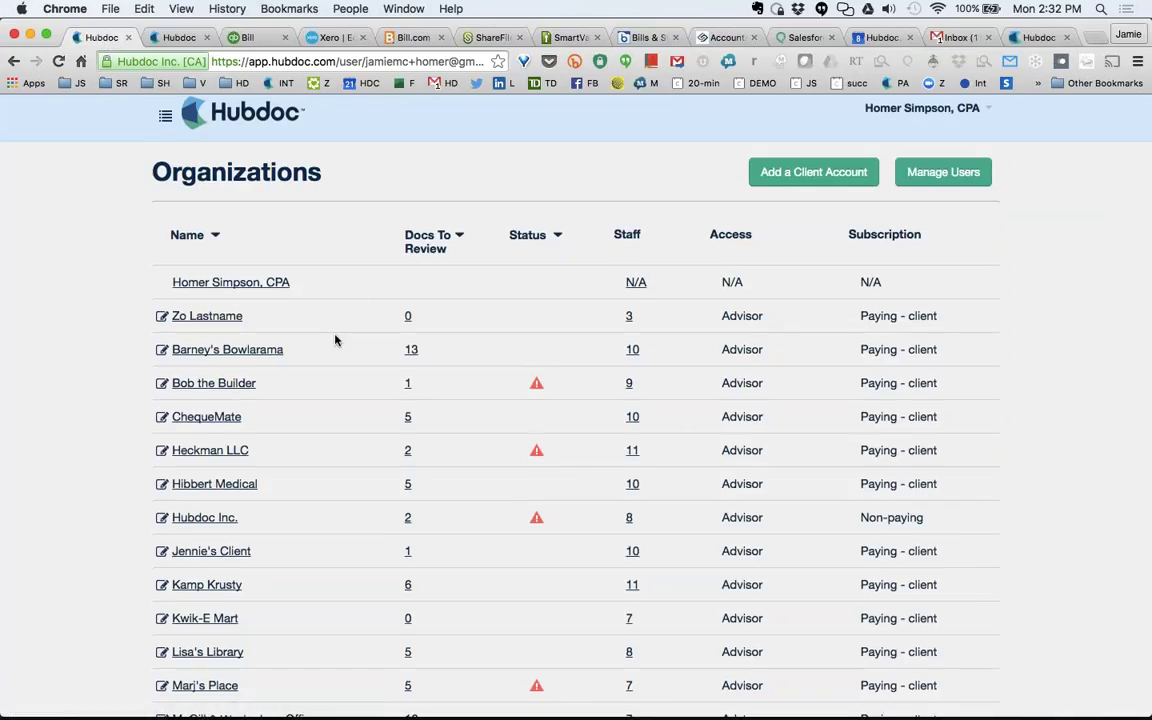
{"action": "scroll", "coordinate": [334, 338], "scroll_direction": "down", "scroll_amount": 4}
{"action": "scroll", "coordinate": [334, 338], "scroll_direction": "up", "scroll_amount": 4}
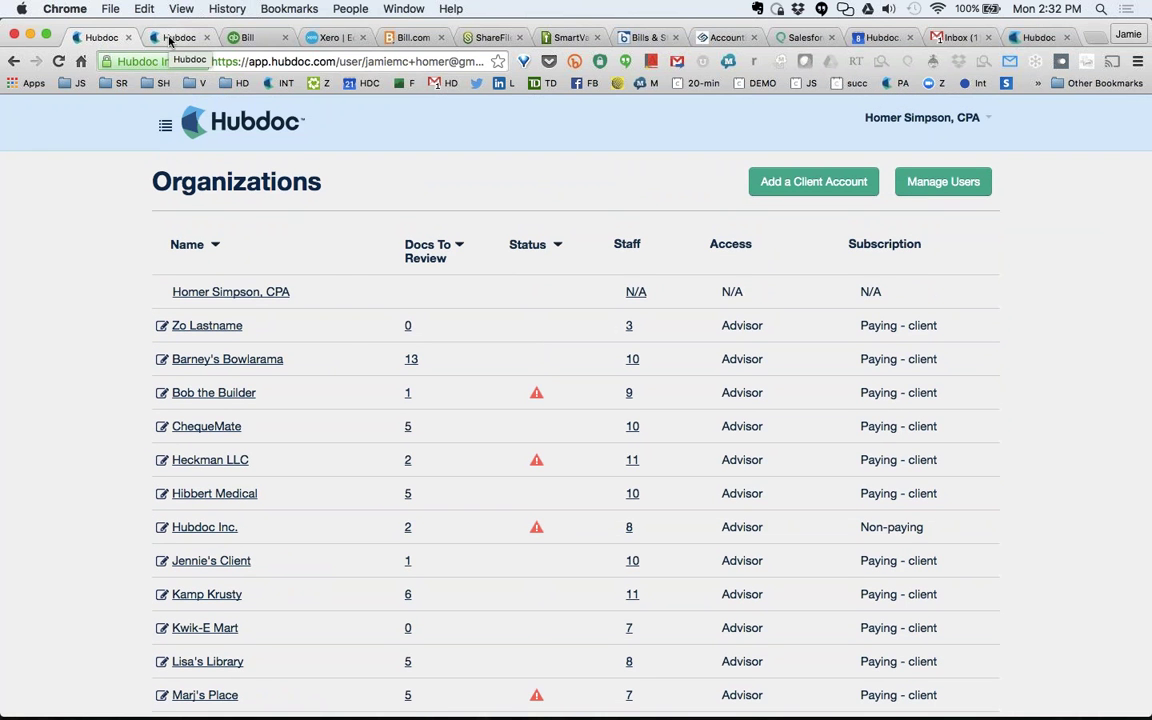
{"action": "left_click", "coordinate": [170, 40]}
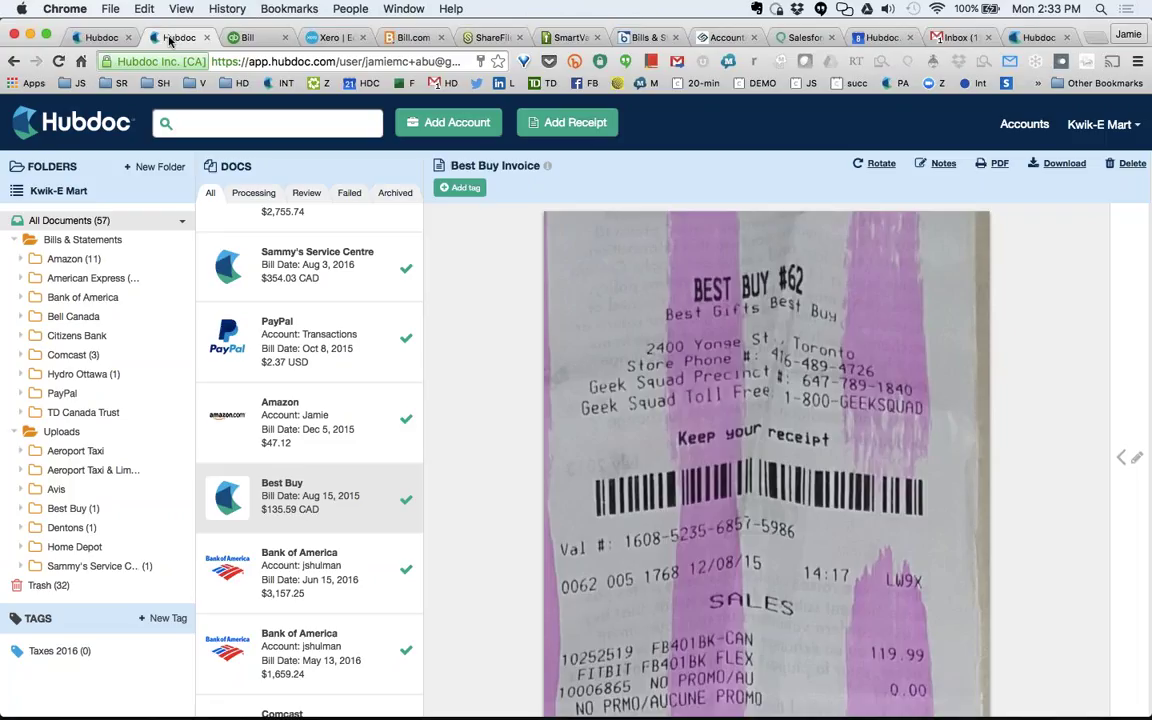
Open the Bank of America checking statement for June 16 – July 16, 2015 from the Docs list.
{"action": "scroll", "coordinate": [362, 292], "scroll_direction": "up", "scroll_amount": 2}
{"action": "scroll", "coordinate": [362, 292], "scroll_direction": "up", "scroll_amount": 2}
{"action": "left_click", "coordinate": [331, 383]}
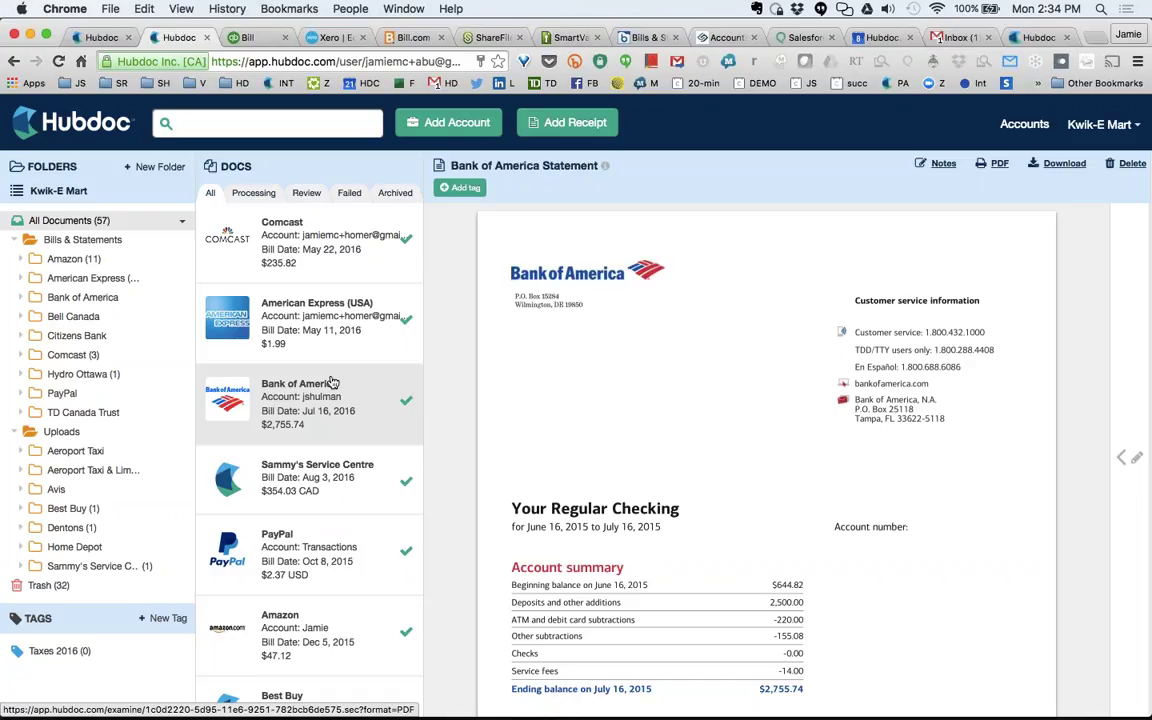
Load hubdoc.com in a new tab, then go back to the Kwik-E Mart documents tab.
{"action": "left_click", "coordinate": [1097, 38]}
{"action": "type", "text": "hub"}
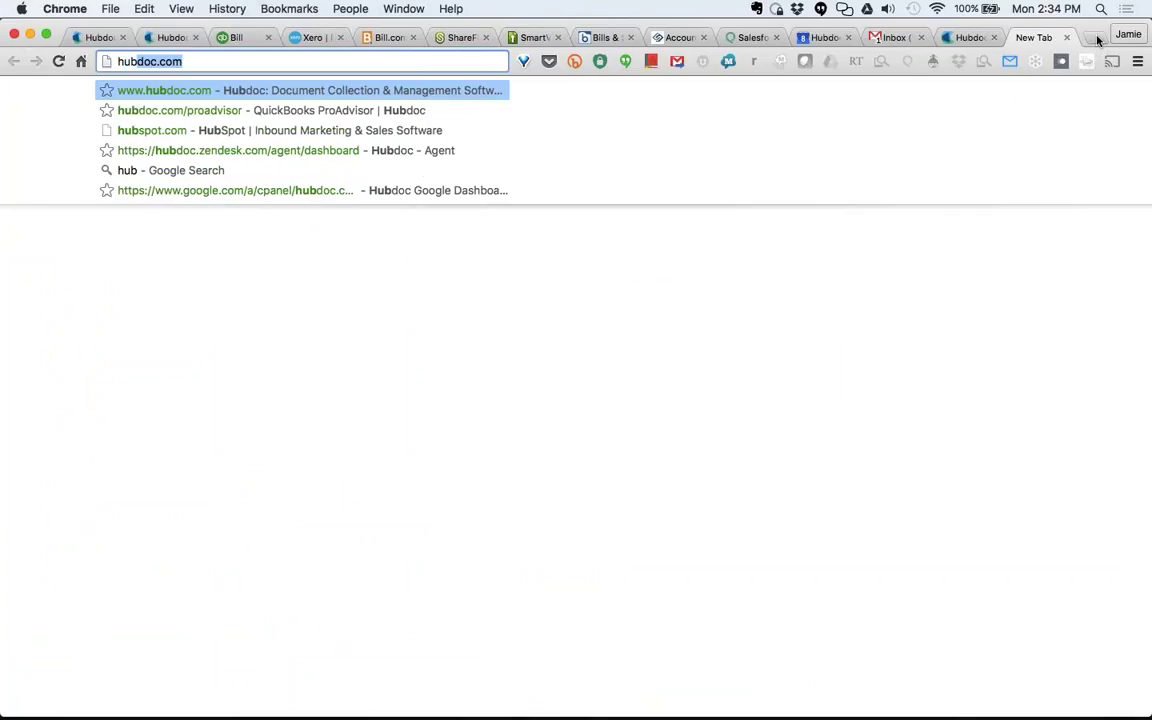
{"action": "key", "text": "Return"}
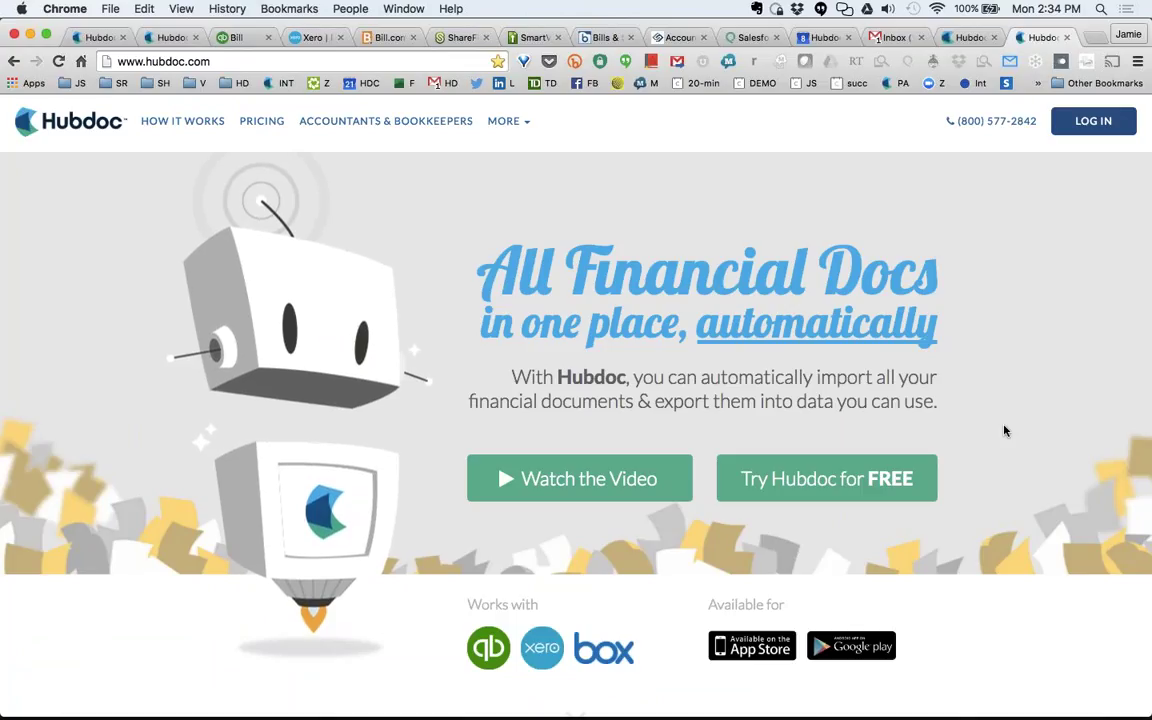
{"action": "left_click", "coordinate": [170, 38]}
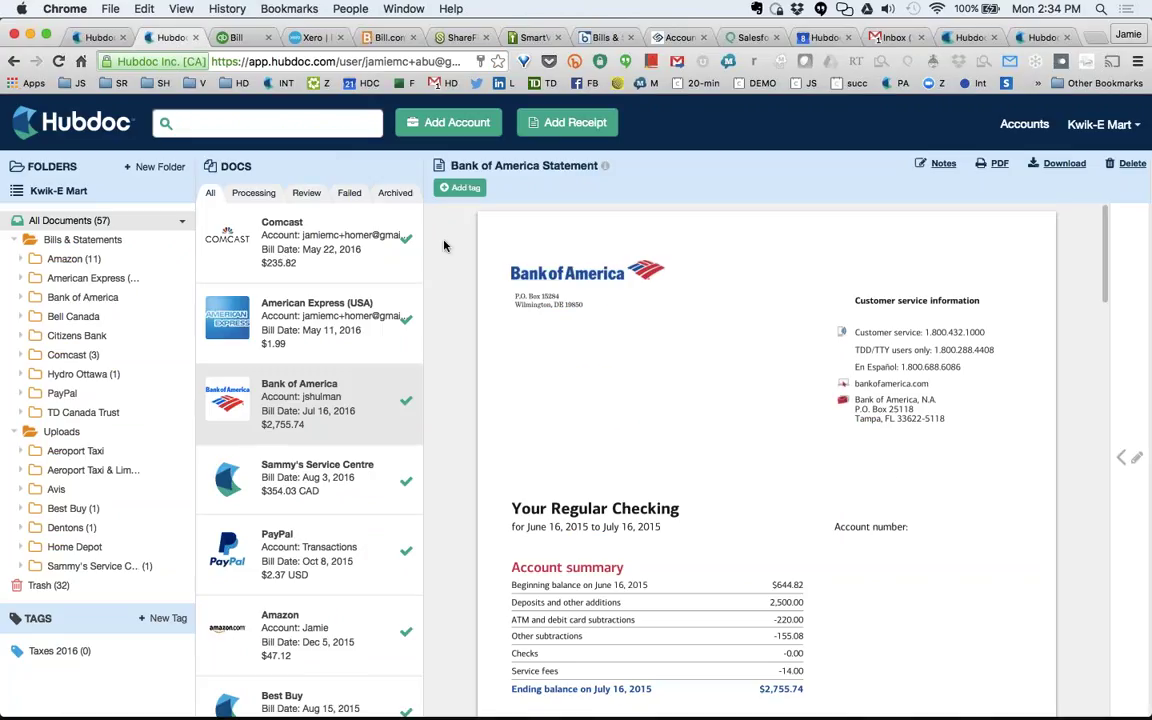